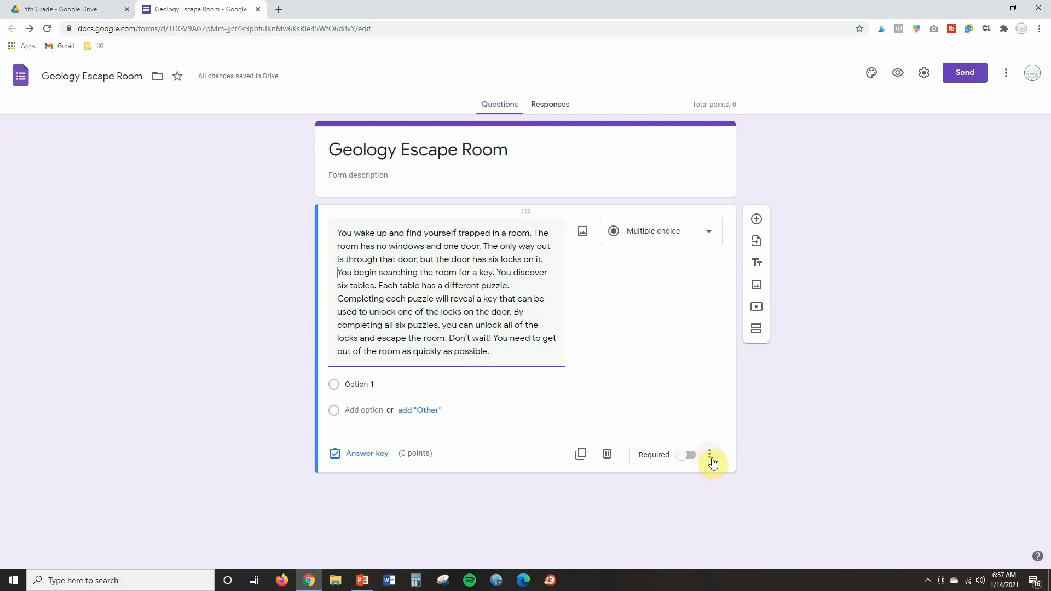
Step: Add a description to the opening question reading "Are you ready to start your journey?"
{"action": "left_click", "coordinate": [710, 458]}
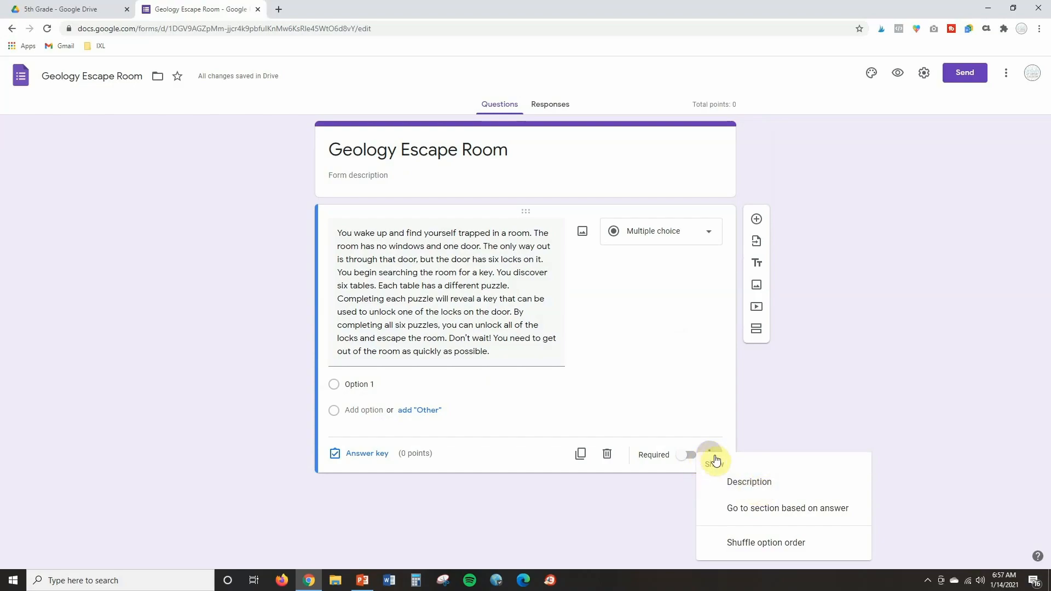
{"action": "left_click", "coordinate": [757, 489]}
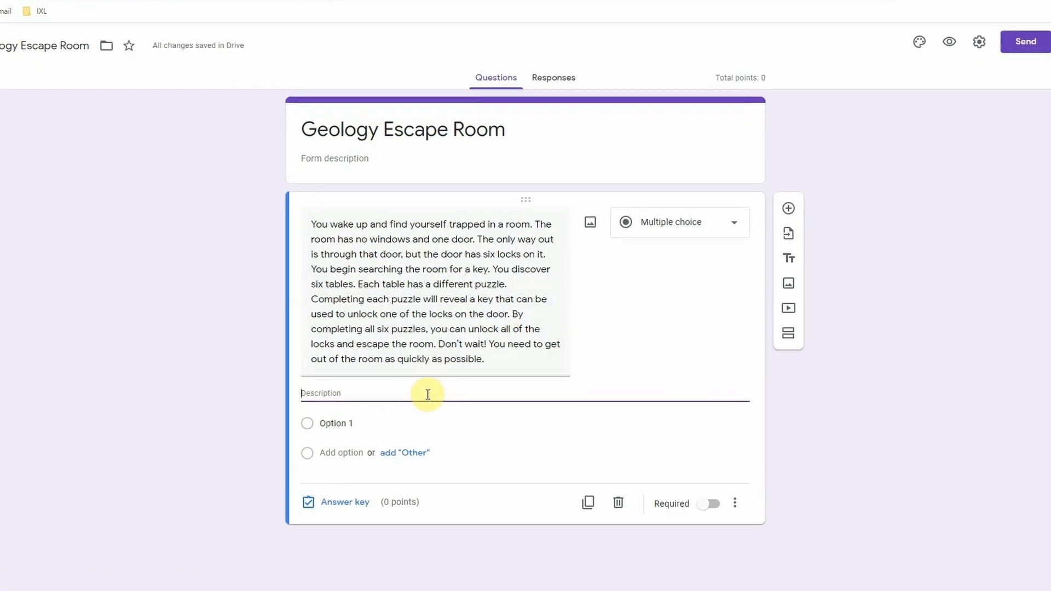
{"action": "type", "text": "Are y"}
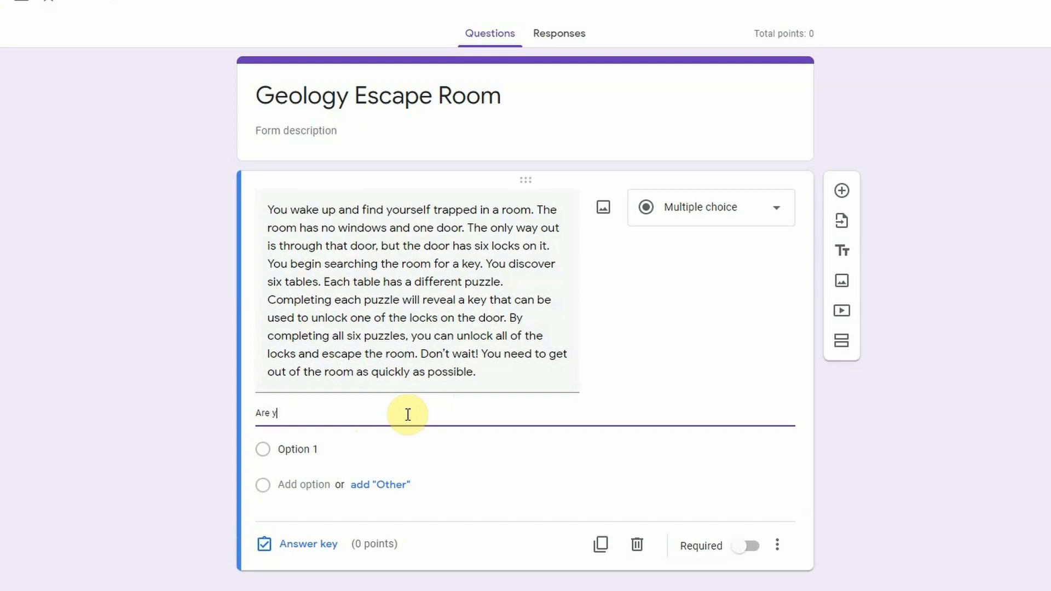
{"action": "type", "text": "ou ready to start your journey?"}
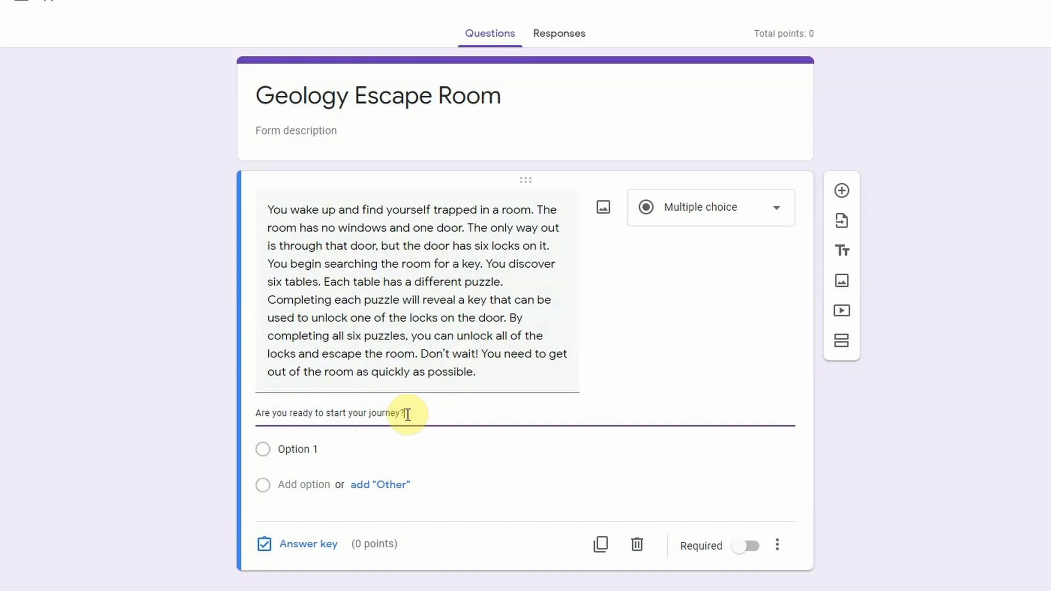
Step: Enter "yes" and "no" as the two answer options of the opening question
{"action": "left_click", "coordinate": [331, 447]}
{"action": "type", "text": "yes"}
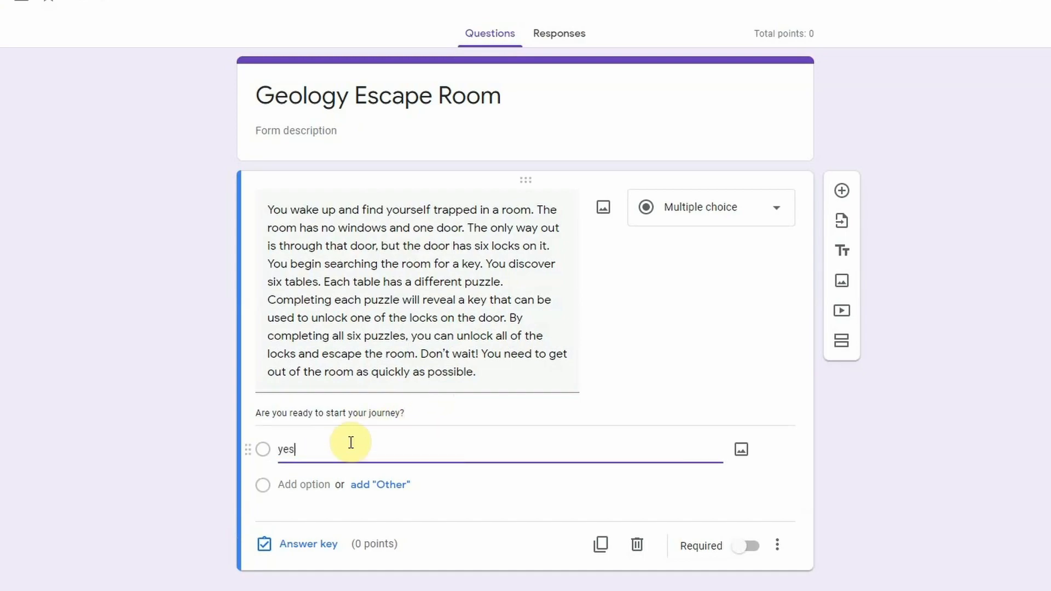
{"action": "key", "text": "Return"}
{"action": "type", "text": "no"}
{"action": "key", "text": "BackSpace"}
{"action": "type", "text": "o"}
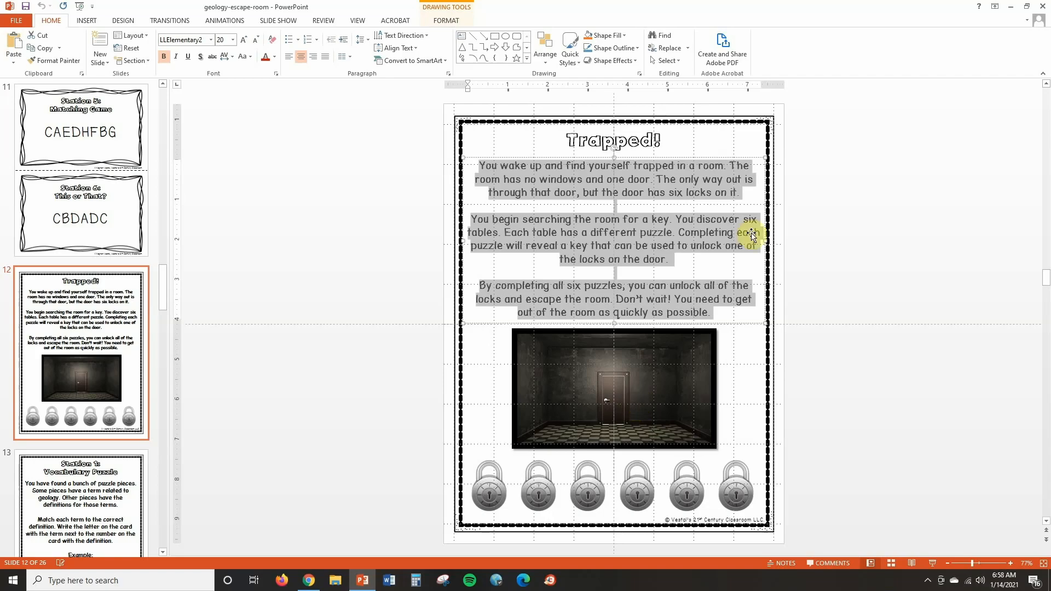
Step: Return to the form in Chrome and insert the image of the dark room with a door into the opening question
{"action": "left_click", "coordinate": [1007, 8]}
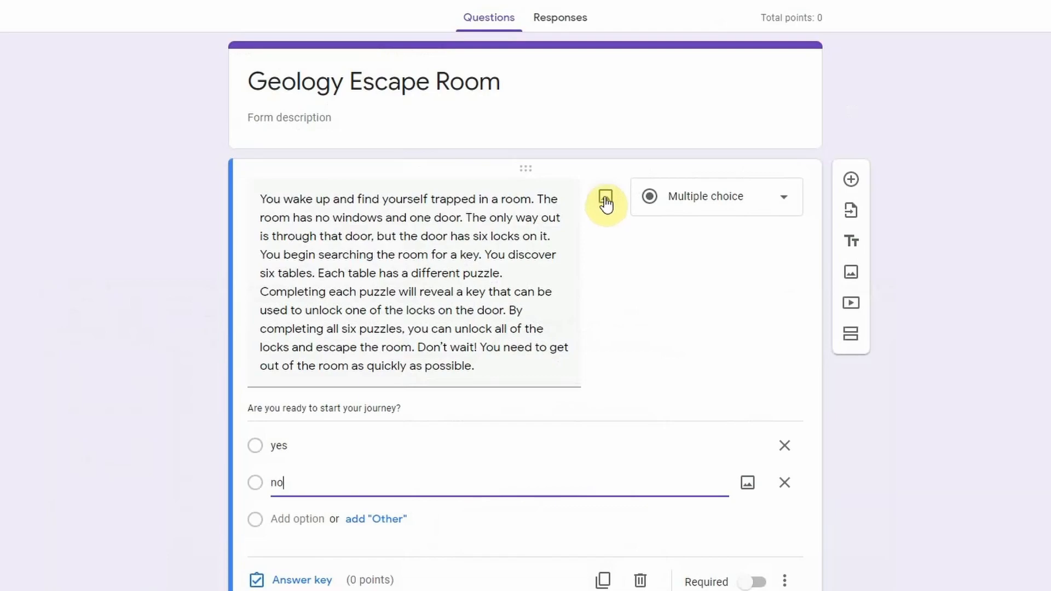
{"action": "left_click", "coordinate": [606, 201]}
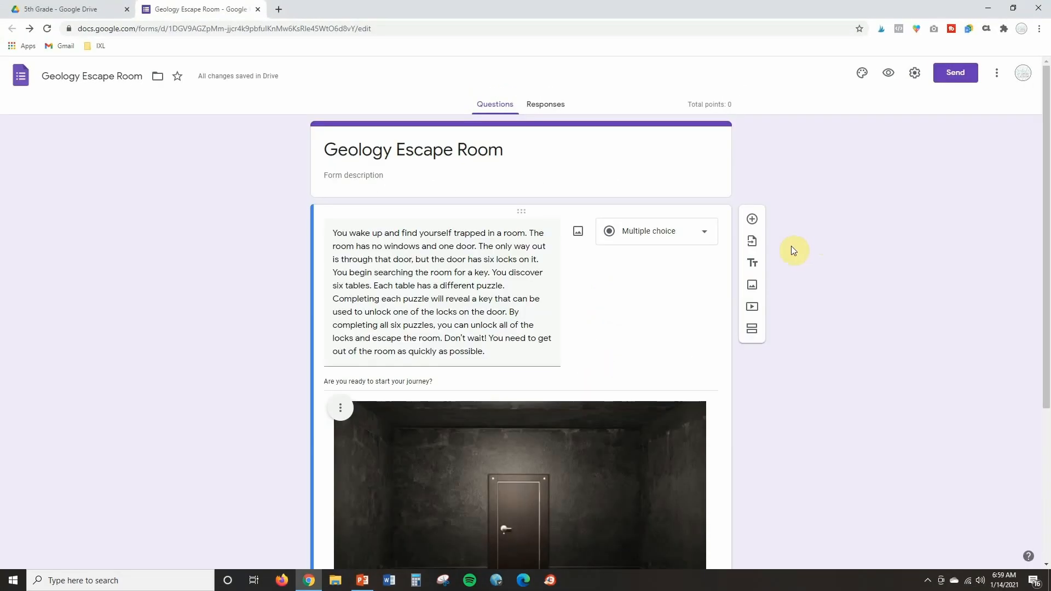
Step: Make the opening question required and mark "yes" as its correct answer in the answer key
{"action": "scroll", "coordinate": [792, 250], "scroll_direction": "down", "scroll_amount": 3}
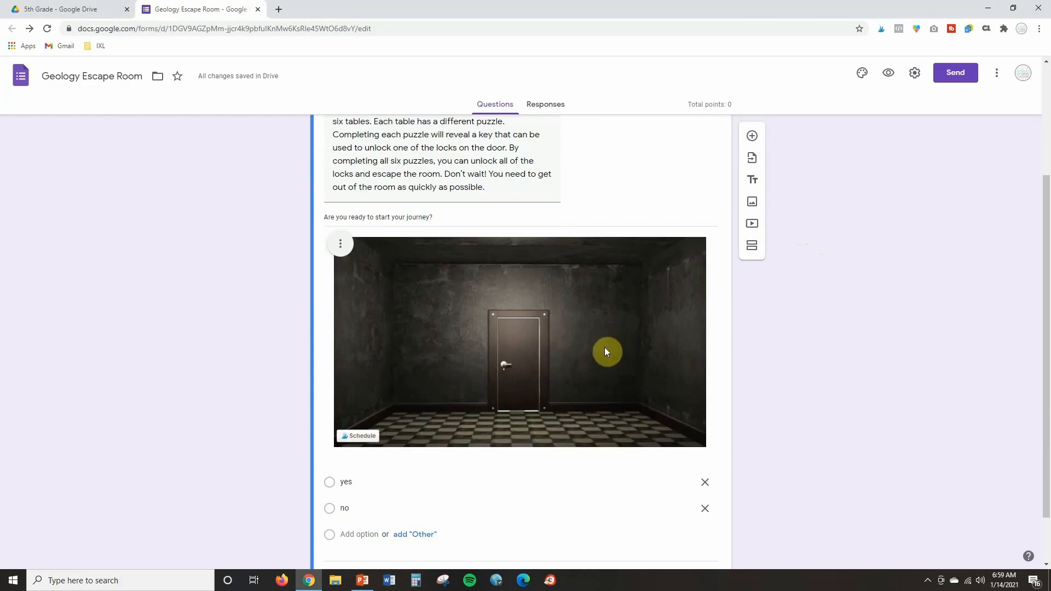
{"action": "scroll", "coordinate": [613, 352], "scroll_direction": "down", "scroll_amount": 1}
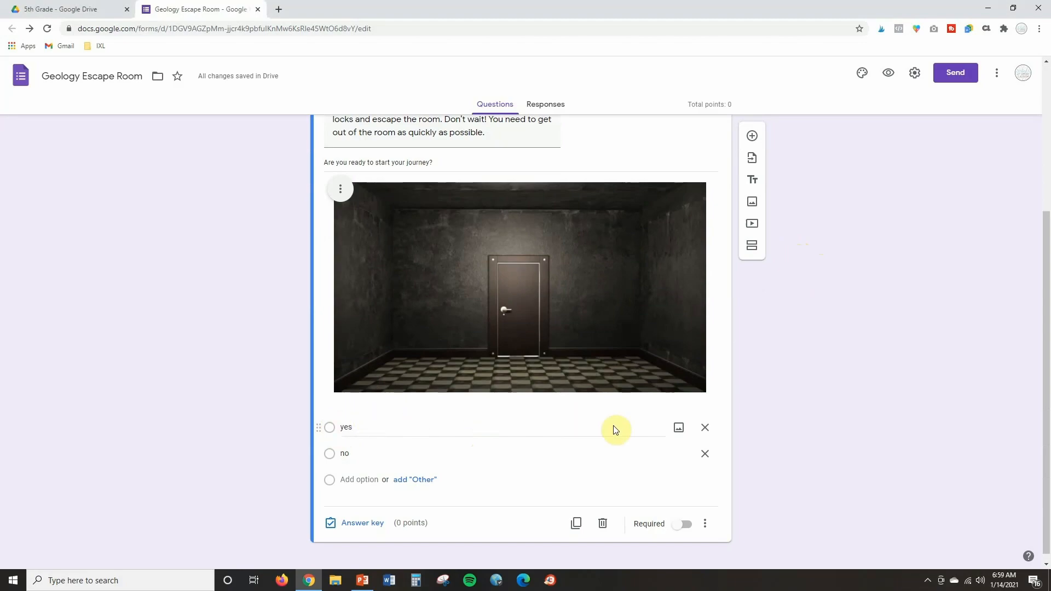
{"action": "left_click", "coordinate": [678, 527]}
{"action": "left_click", "coordinate": [376, 524]}
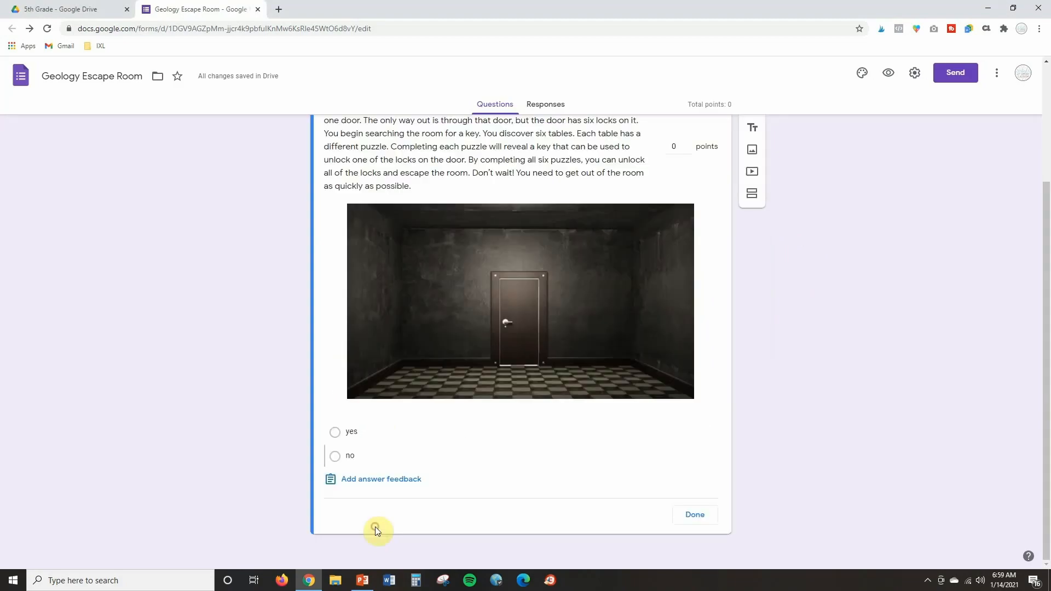
{"action": "left_click", "coordinate": [335, 432]}
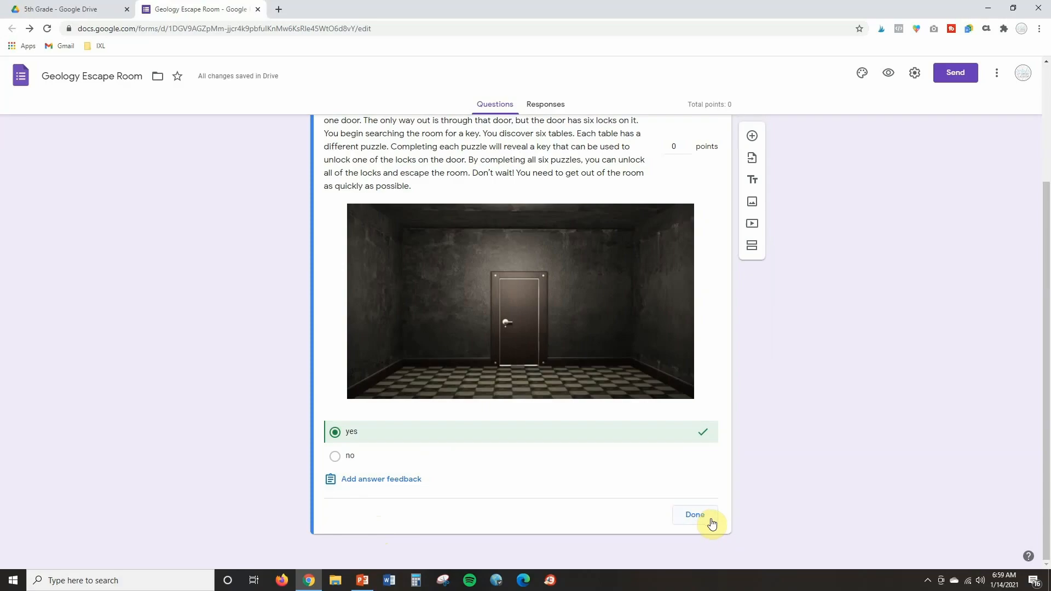
{"action": "left_click", "coordinate": [695, 515]}
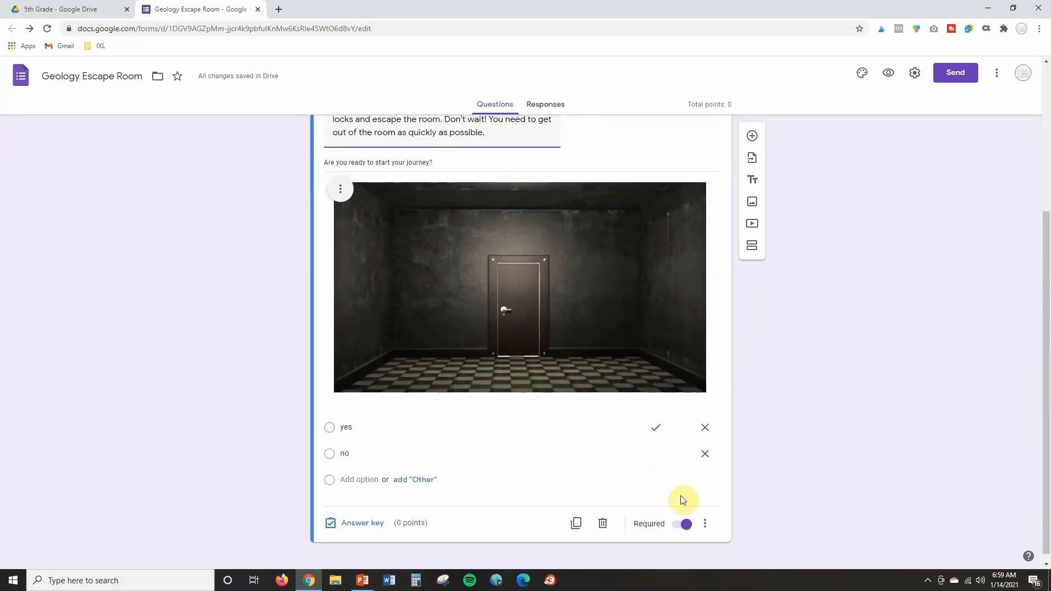
{"action": "left_click", "coordinate": [362, 523]}
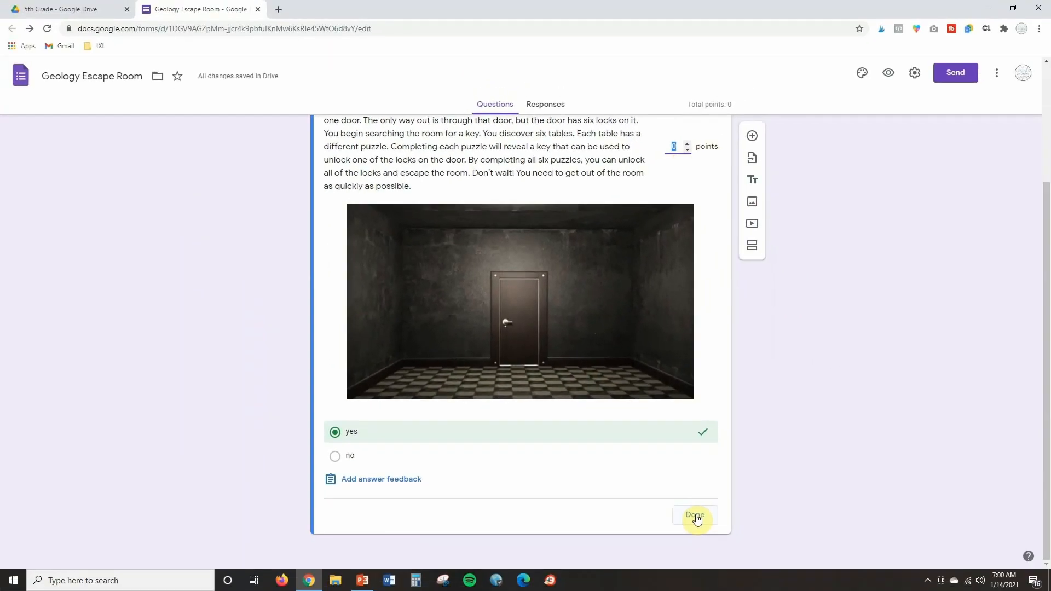
{"action": "left_click", "coordinate": [695, 515]}
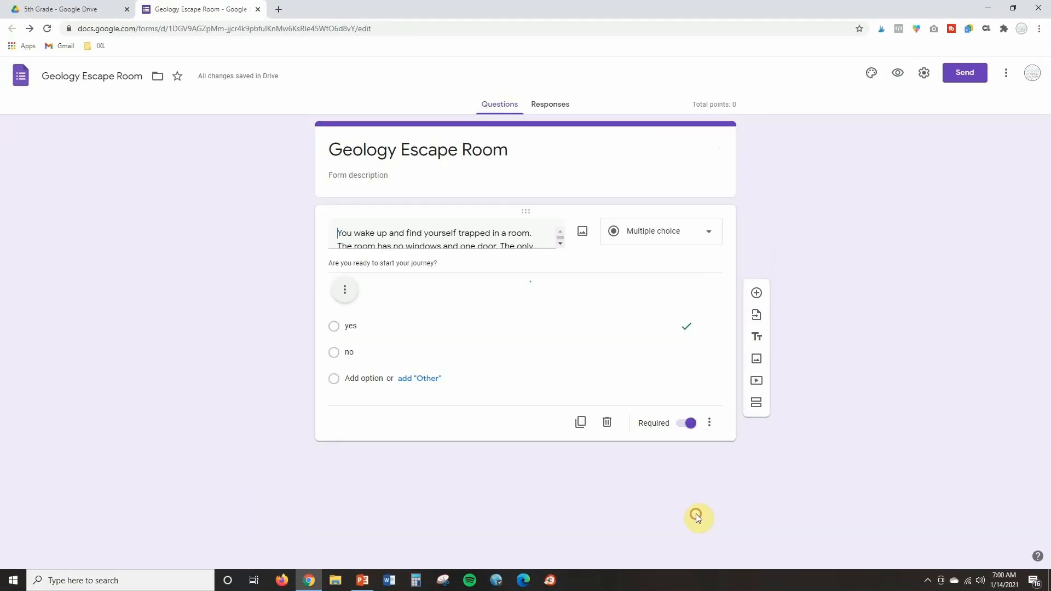
Step: Route respondents by answer, with "yes" continuing to the next section and "no" going to section 1 (Geology Escape Room)
{"action": "scroll", "coordinate": [824, 405], "scroll_direction": "down", "scroll_amount": 2}
{"action": "scroll", "coordinate": [825, 402], "scroll_direction": "down", "scroll_amount": 2}
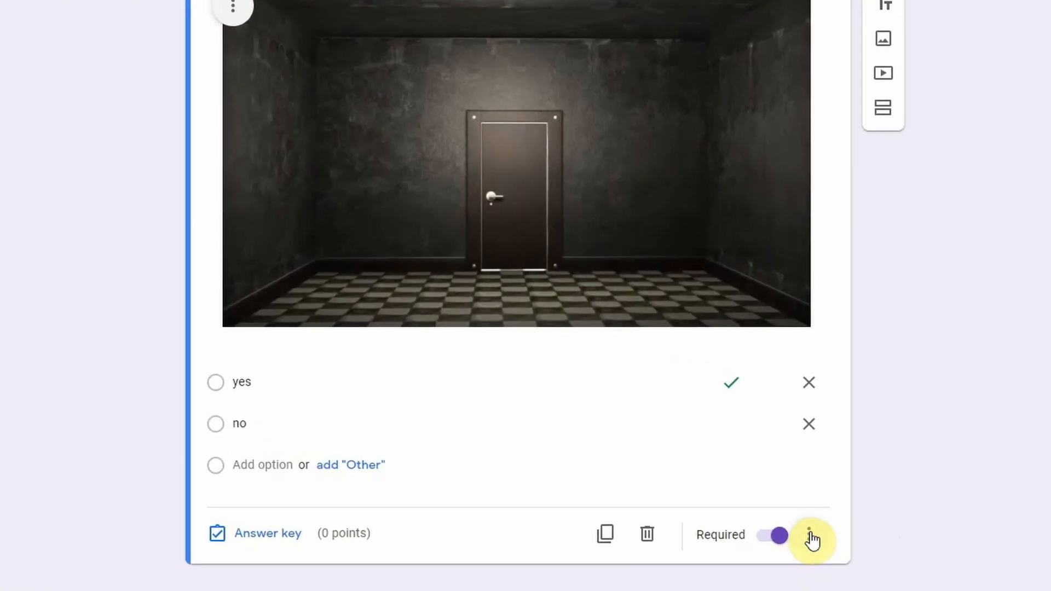
{"action": "left_click", "coordinate": [763, 526]}
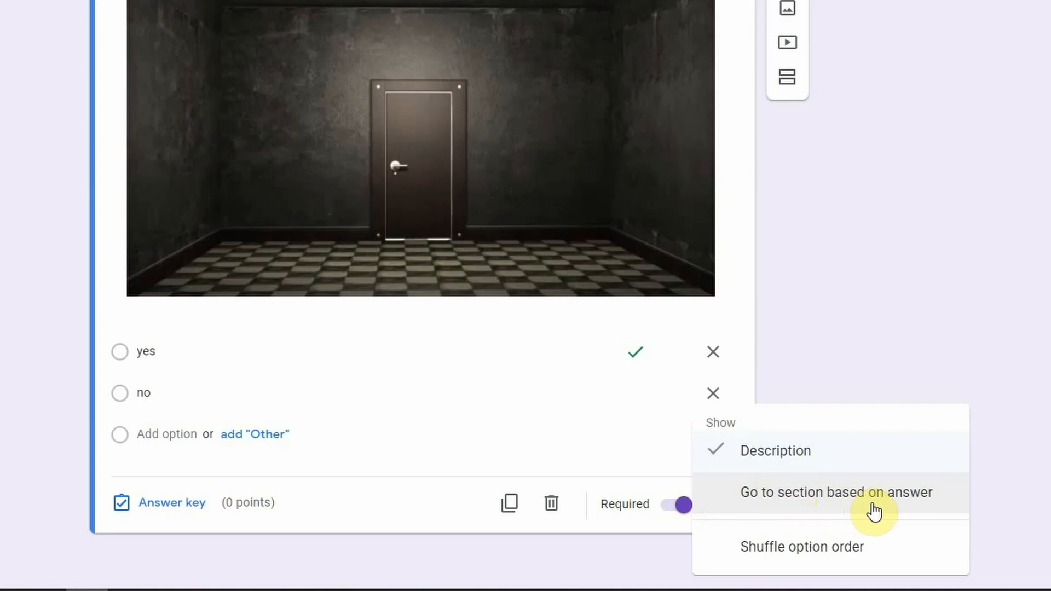
{"action": "left_click", "coordinate": [873, 509]}
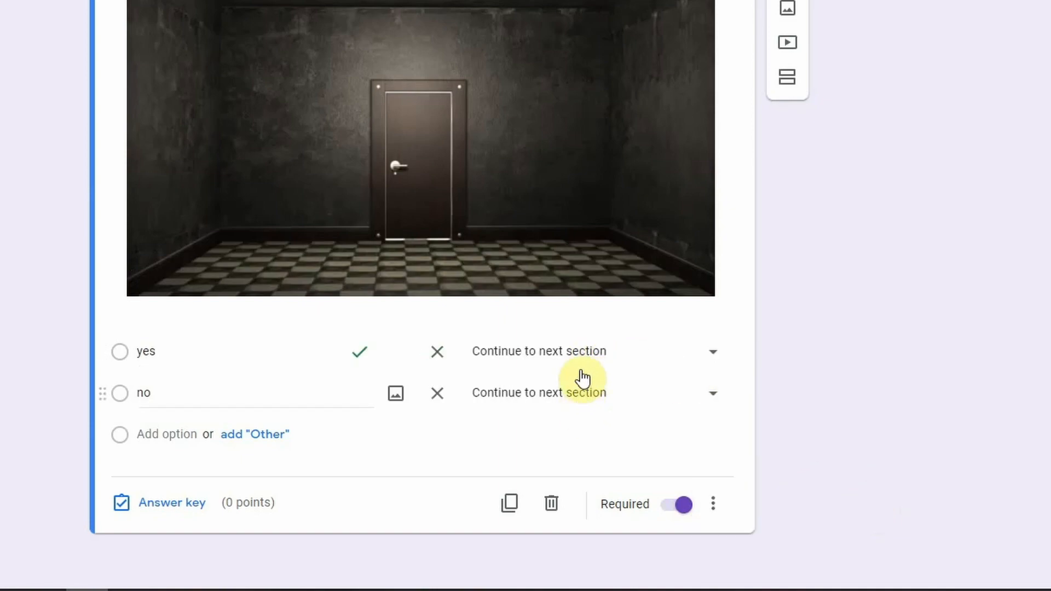
{"action": "left_click", "coordinate": [716, 367]}
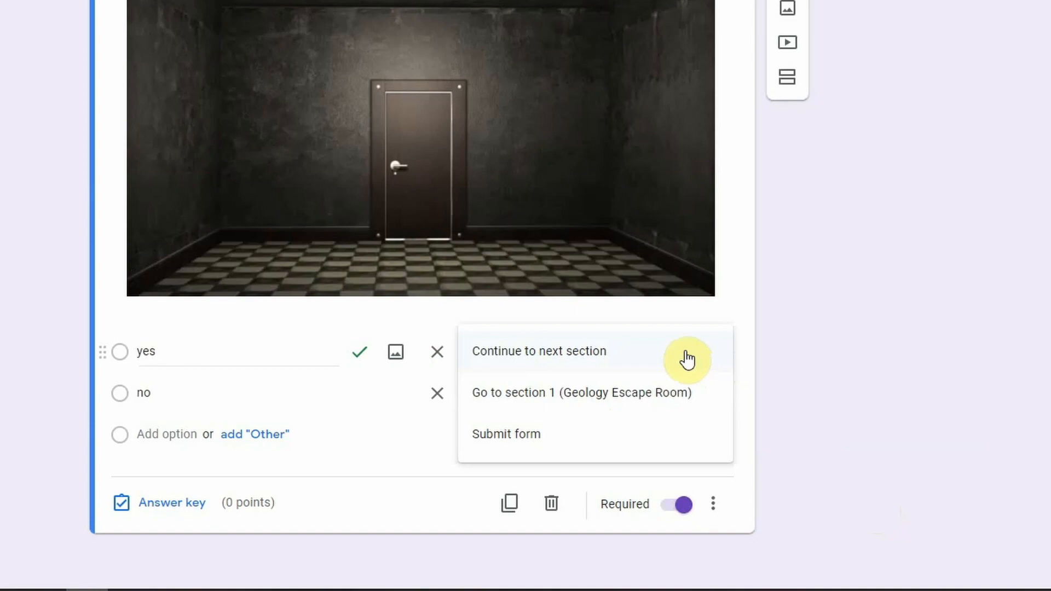
{"action": "left_click", "coordinate": [580, 362]}
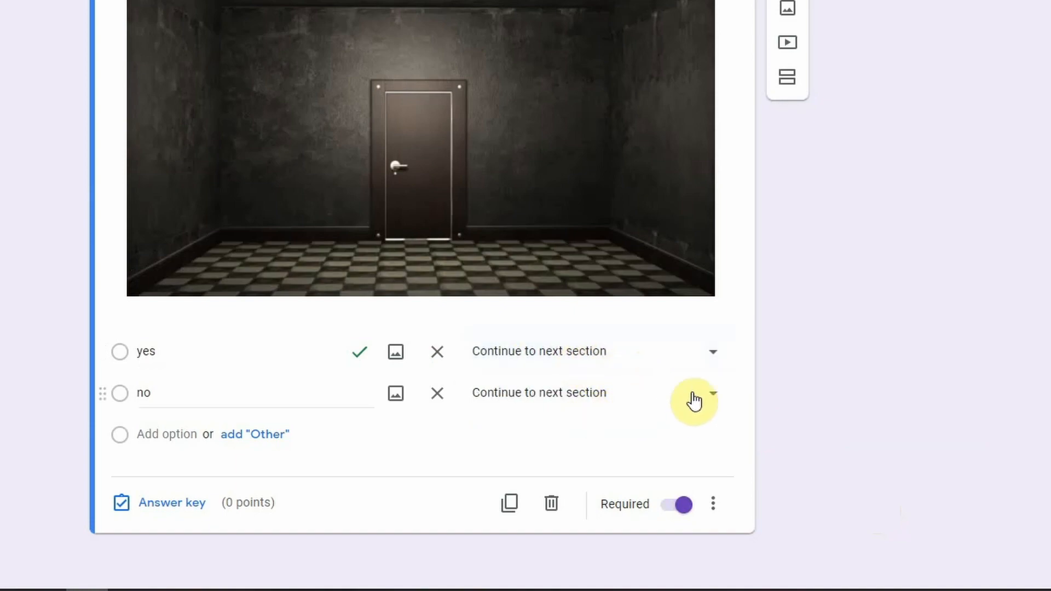
{"action": "left_click", "coordinate": [711, 398]}
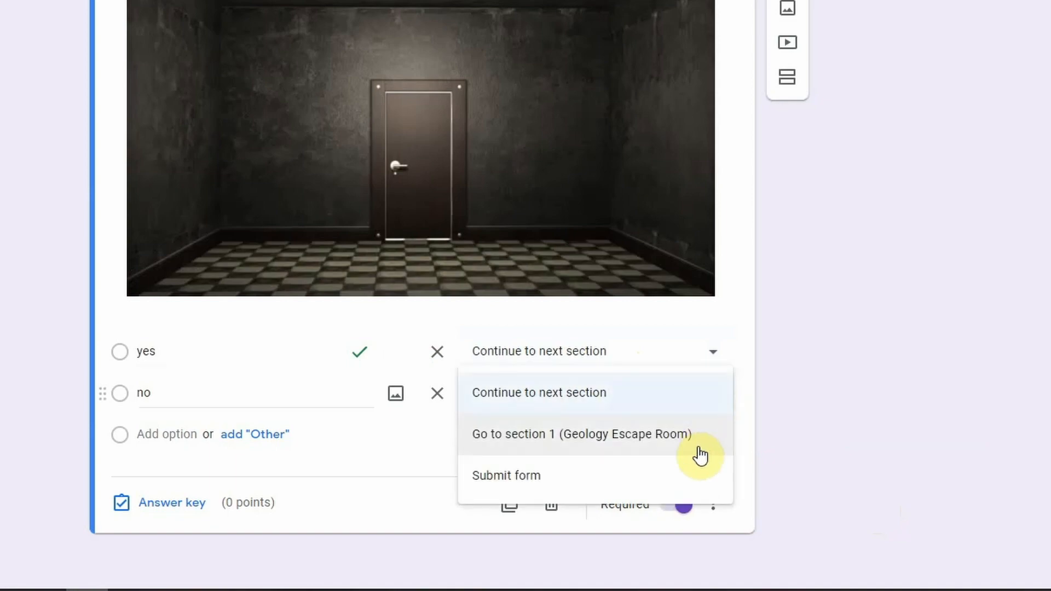
{"action": "left_click", "coordinate": [634, 445]}
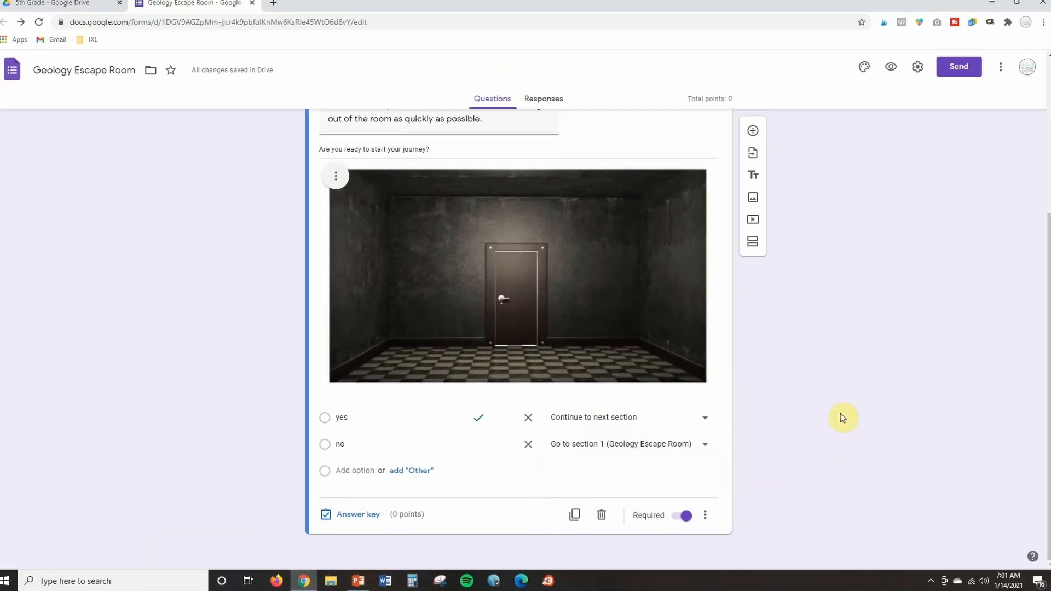
Step: Add a new section to the form after the opening question
{"action": "scroll", "coordinate": [842, 418], "scroll_direction": "up", "scroll_amount": 4}
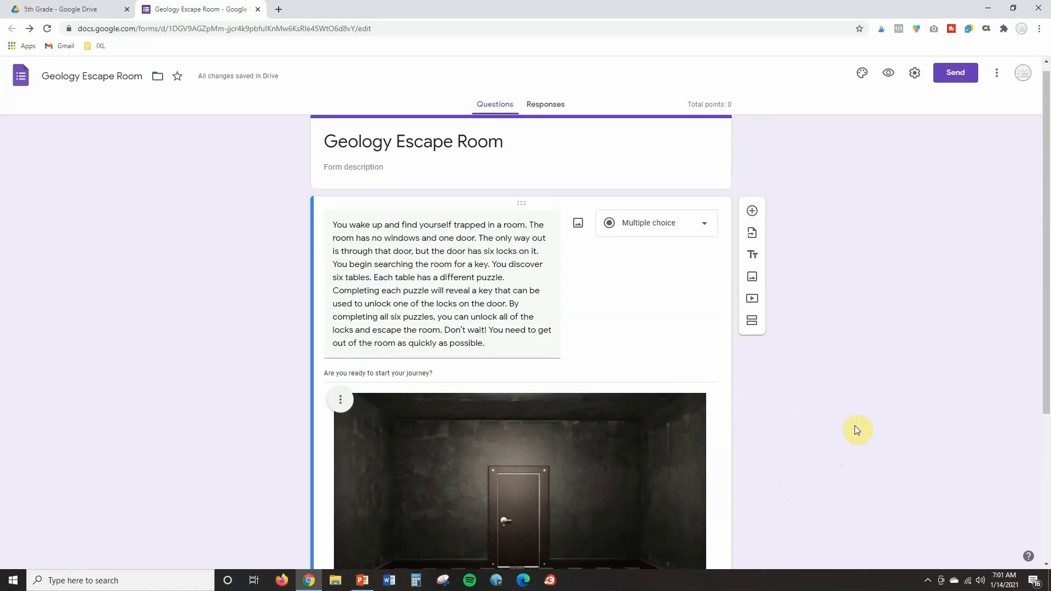
{"action": "scroll", "coordinate": [855, 425], "scroll_direction": "down", "scroll_amount": 1}
{"action": "scroll", "coordinate": [857, 431], "scroll_direction": "down", "scroll_amount": 3}
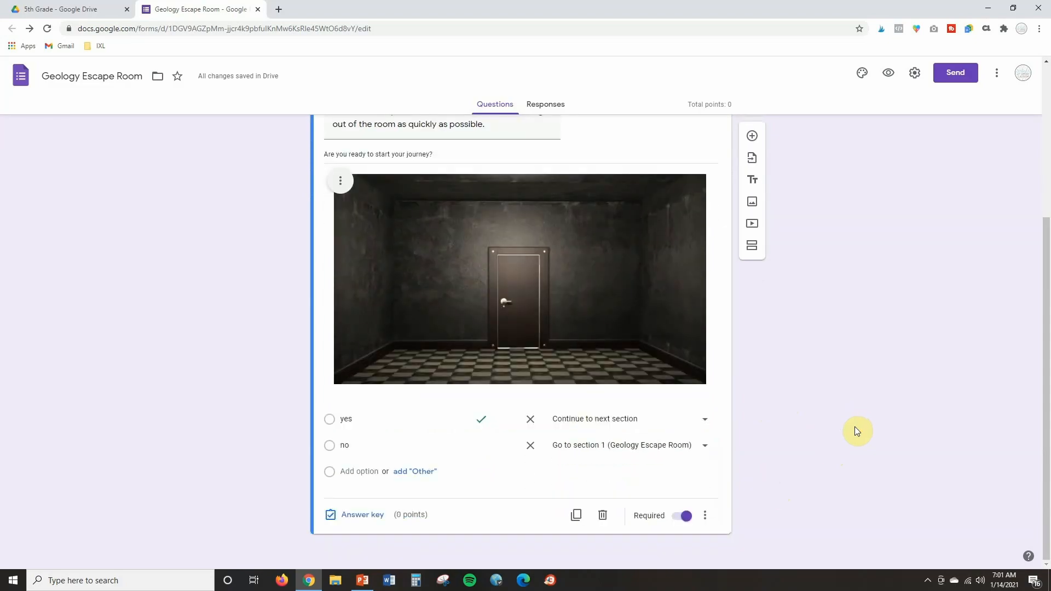
{"action": "left_click", "coordinate": [752, 248]}
{"action": "left_click", "coordinate": [329, 510]}
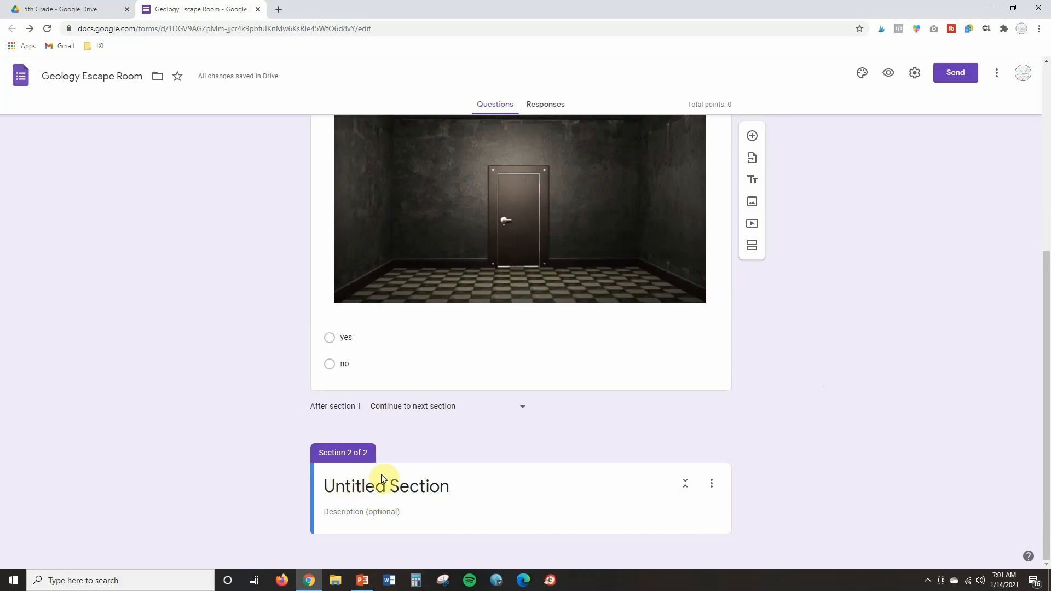
Step: Switch to PowerPoint, copy both instruction paragraphs from the Station 1: Vocabulary Puzzle slide, and return to the form
{"action": "left_click", "coordinate": [367, 582]}
{"action": "scroll", "coordinate": [94, 416], "scroll_direction": "down", "scroll_amount": 5}
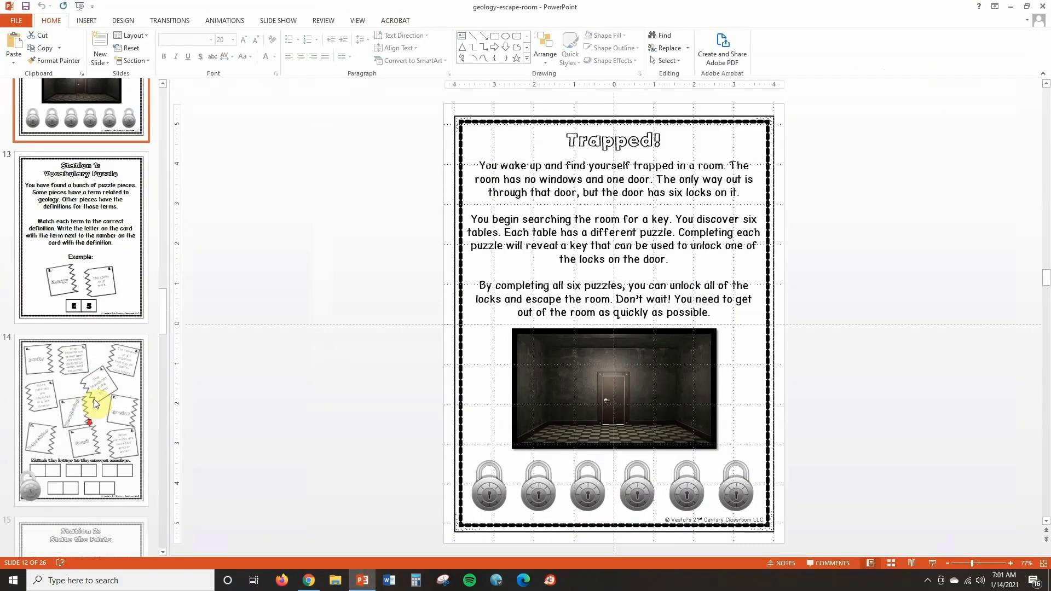
{"action": "left_click", "coordinate": [103, 265]}
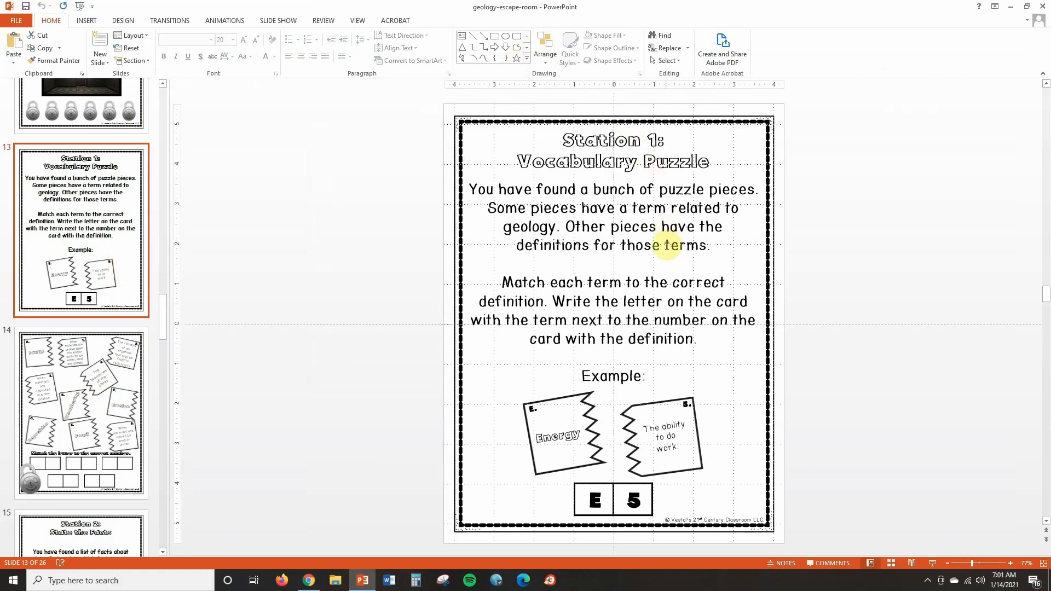
{"action": "left_click_drag", "start_coordinate": [706, 338], "coordinate": [474, 189]}
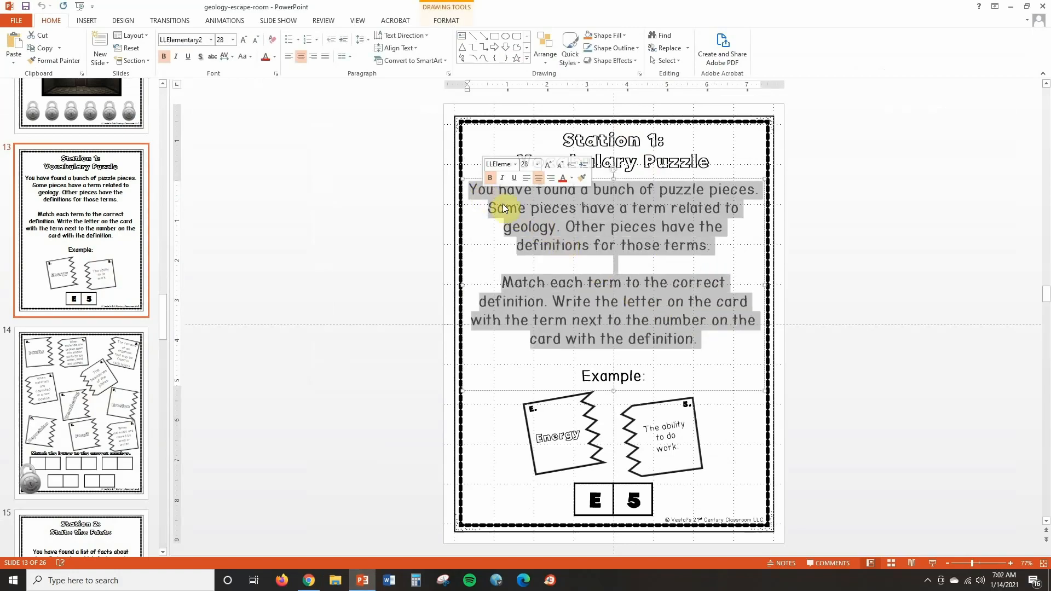
{"action": "left_click", "coordinate": [1011, 6]}
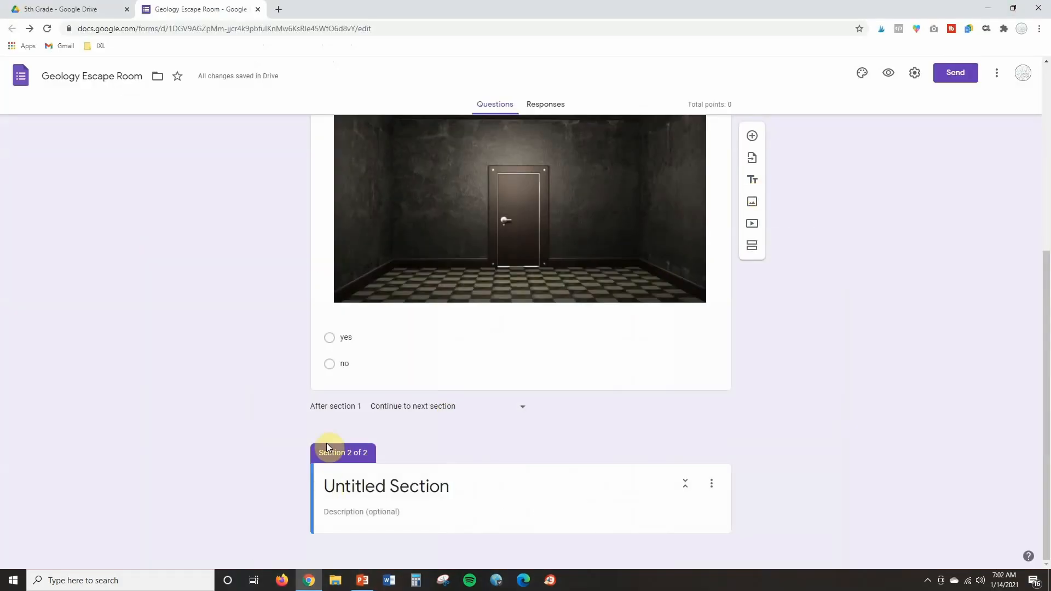
Step: Title the new section "Station 1: Vocabulary Puzzle"
{"action": "left_click", "coordinate": [382, 512]}
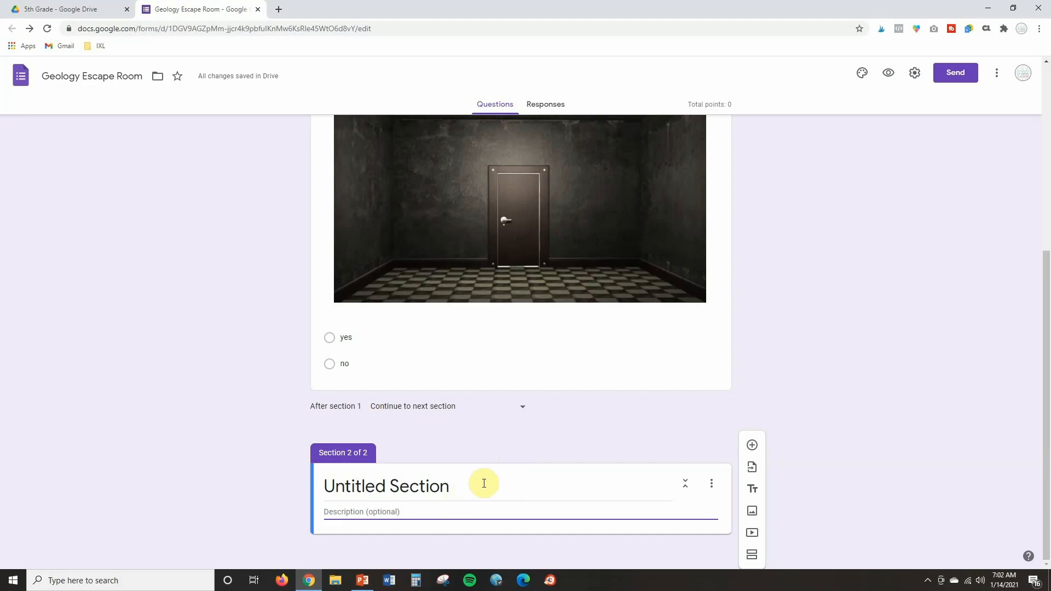
{"action": "left_click", "coordinate": [460, 486]}
{"action": "type", "text": "Station 1: Vocabulary Puzzle"}
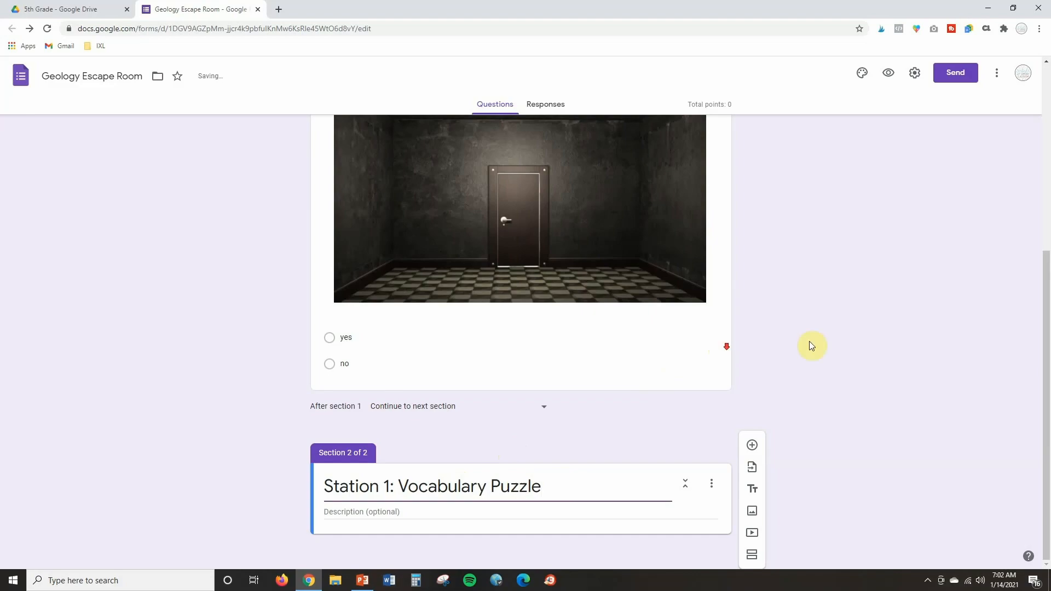
Step: Add a question to the Station 1 section with the copied puzzle instructions as its text, inserting a space before "Match"
{"action": "left_click", "coordinate": [752, 446]}
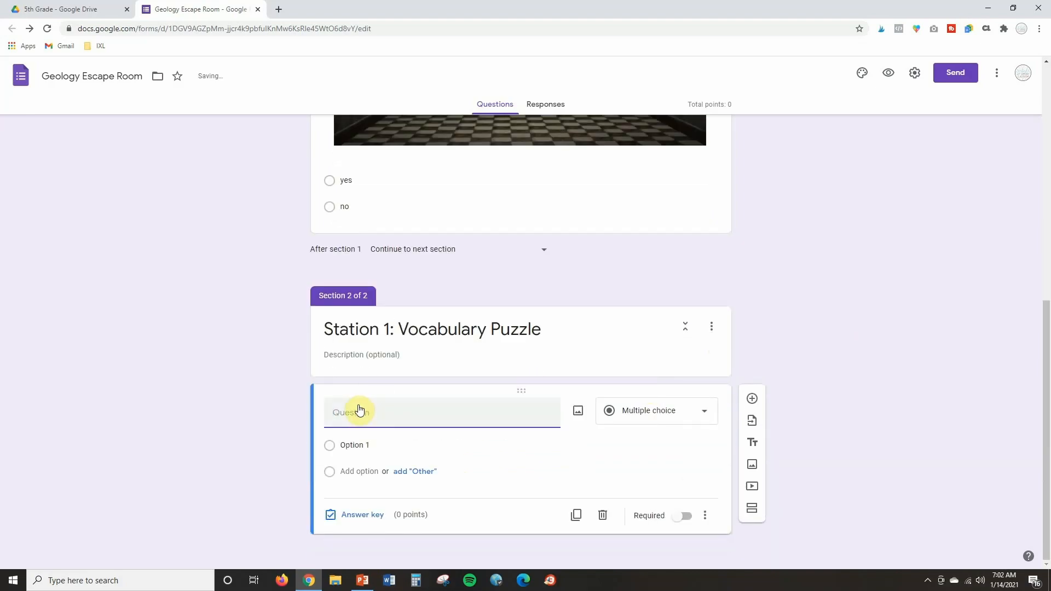
{"action": "type", "text": "You have found a bunch of puzzle pieces. Some pieces have a term related to geology. Other pieces have the definitions for those terms.Match each term to the correct definition. Write the letter on the card with the term next to the number on the card with the definition."}
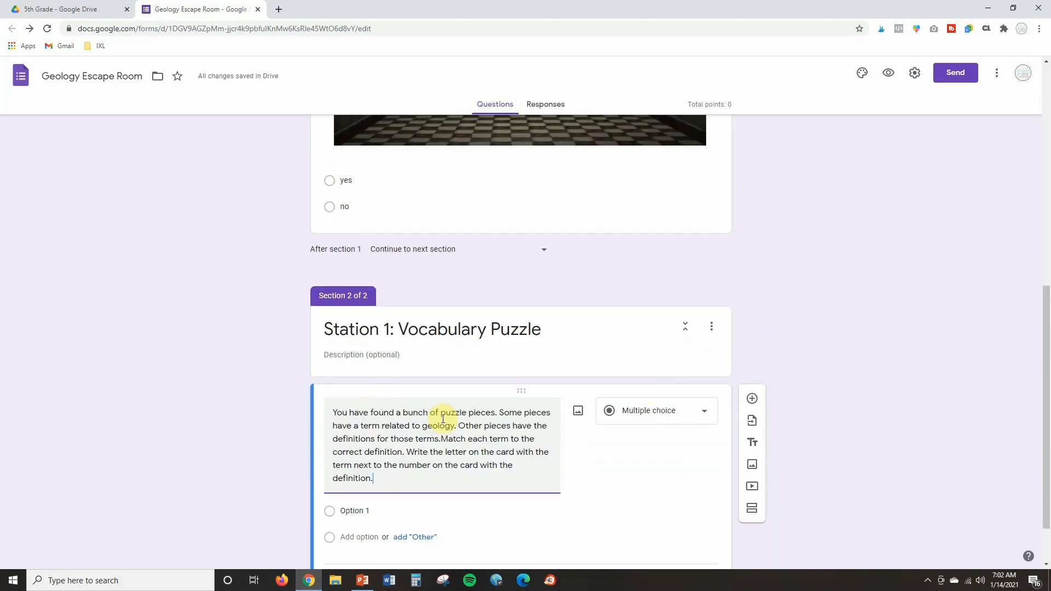
{"action": "left_click", "coordinate": [441, 438]}
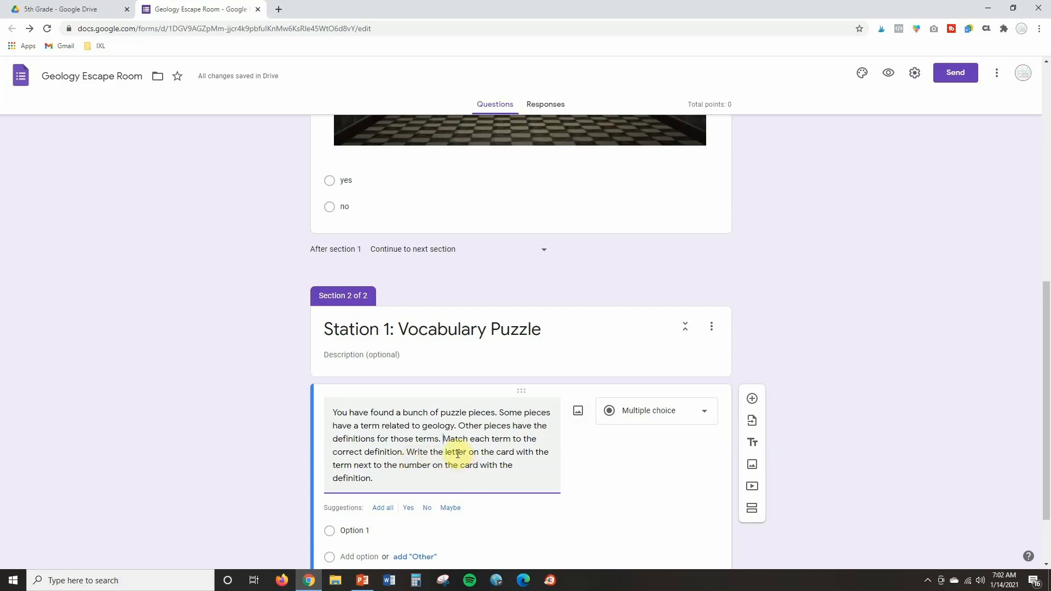
Step: Replace the last sentence of the Station 1 question so the text ends with "by matching the correct letter to the correct number."
{"action": "left_click_drag", "start_coordinate": [419, 477], "coordinate": [406, 452]}
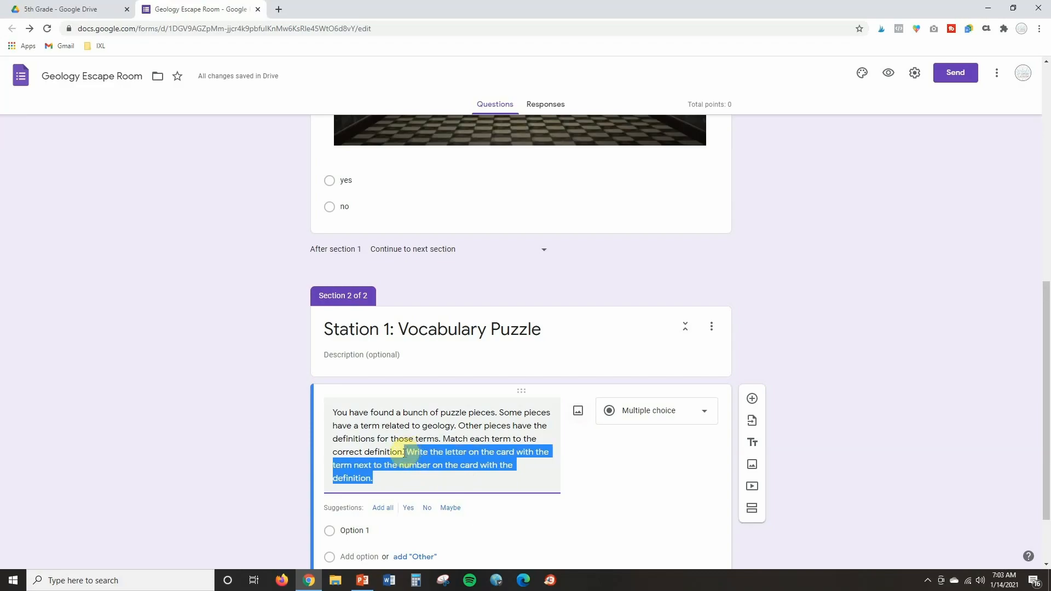
{"action": "key", "text": "BackSpace"}
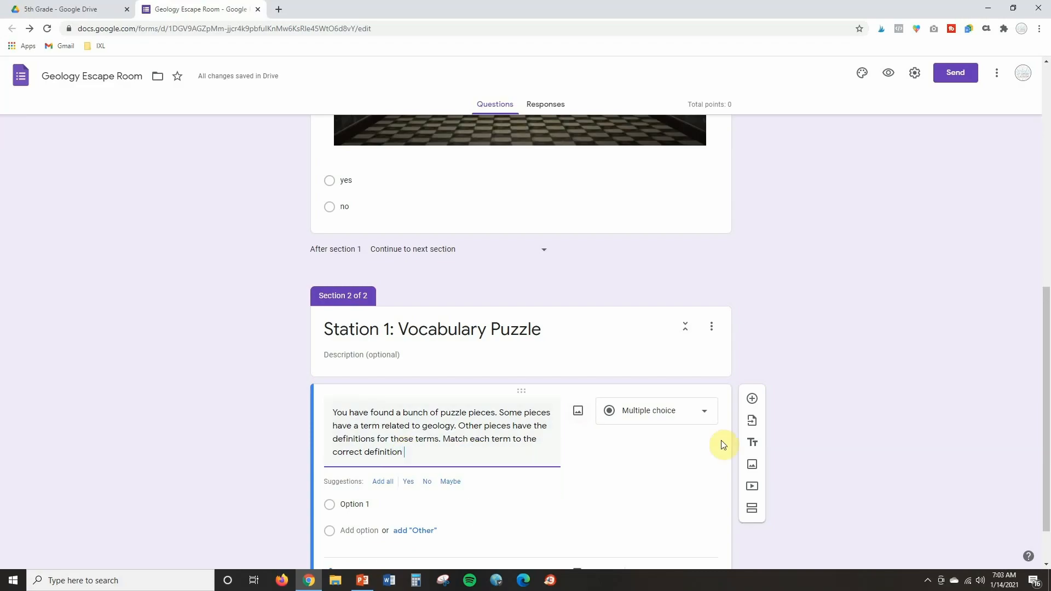
{"action": "type", "text": "by matching the correct letter to the correct number."}
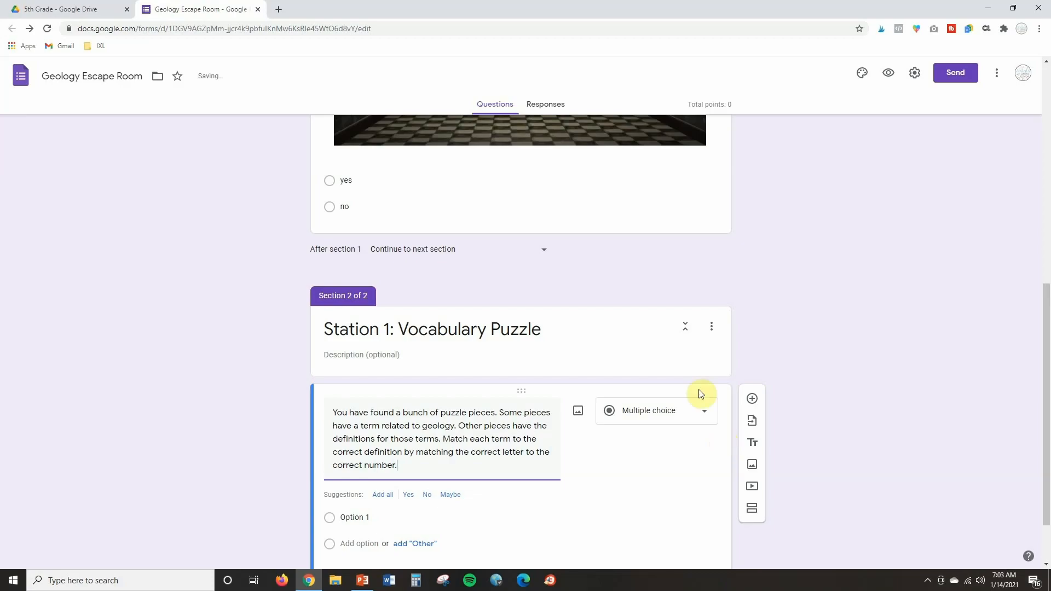
Step: Switch to PowerPoint, select all the puzzle pieces on slide 14, and insert them as an image in the form's Station 1 question
{"action": "scroll", "coordinate": [416, 525], "scroll_direction": "down", "scroll_amount": 1}
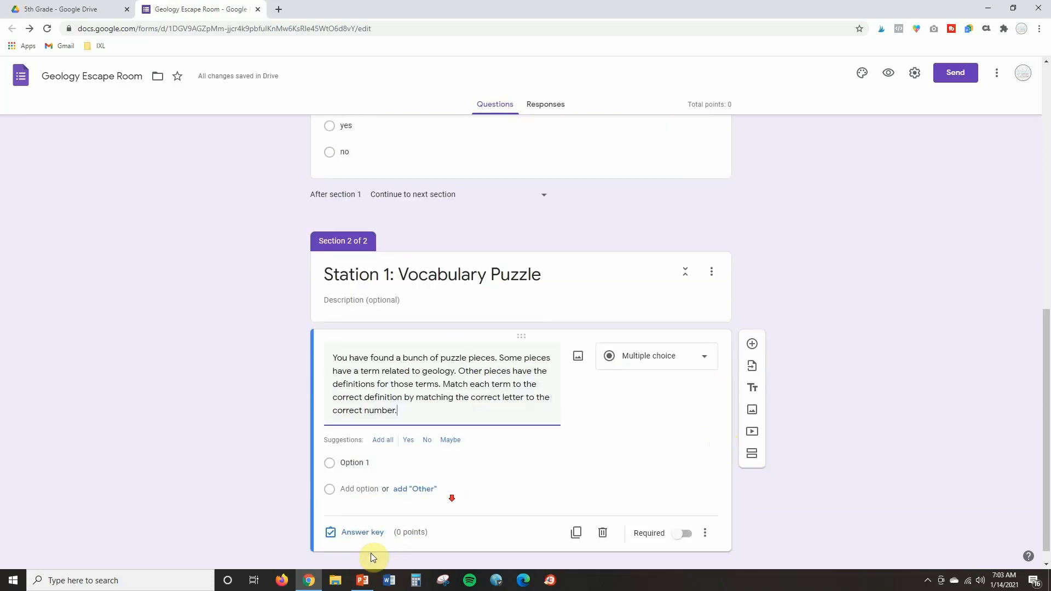
{"action": "left_click", "coordinate": [362, 581]}
{"action": "left_click", "coordinate": [104, 401]}
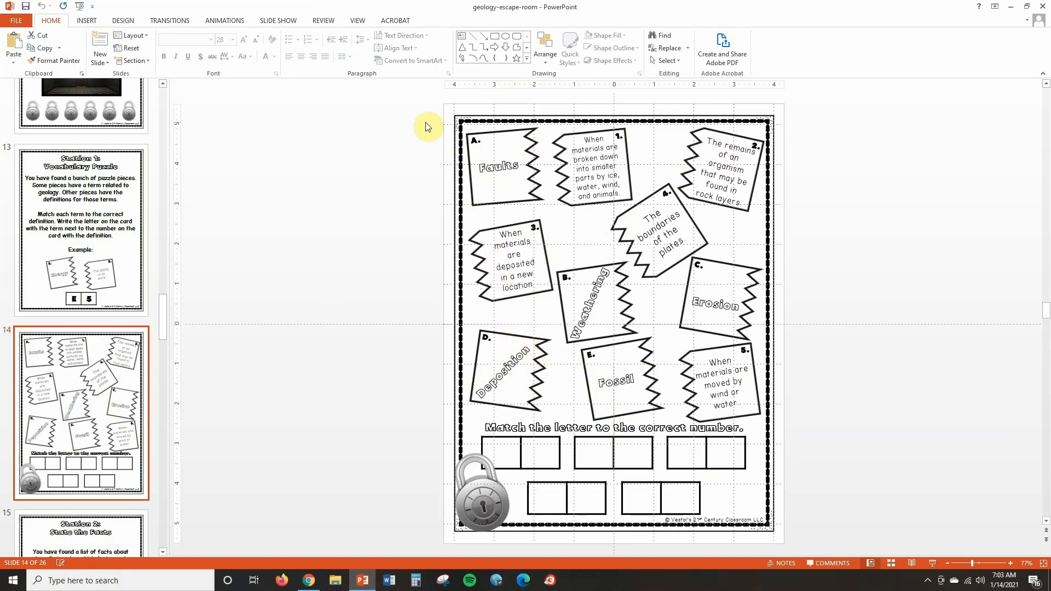
{"action": "mouse_move", "coordinate": [425, 118]}
{"action": "left_mouse_down"}
{"action": "mouse_move", "coordinate": [520, 147]}
{"action": "mouse_move", "coordinate": [736, 253]}
{"action": "mouse_move", "coordinate": [803, 385]}
{"action": "mouse_move", "coordinate": [809, 428]}
{"action": "left_mouse_up"}
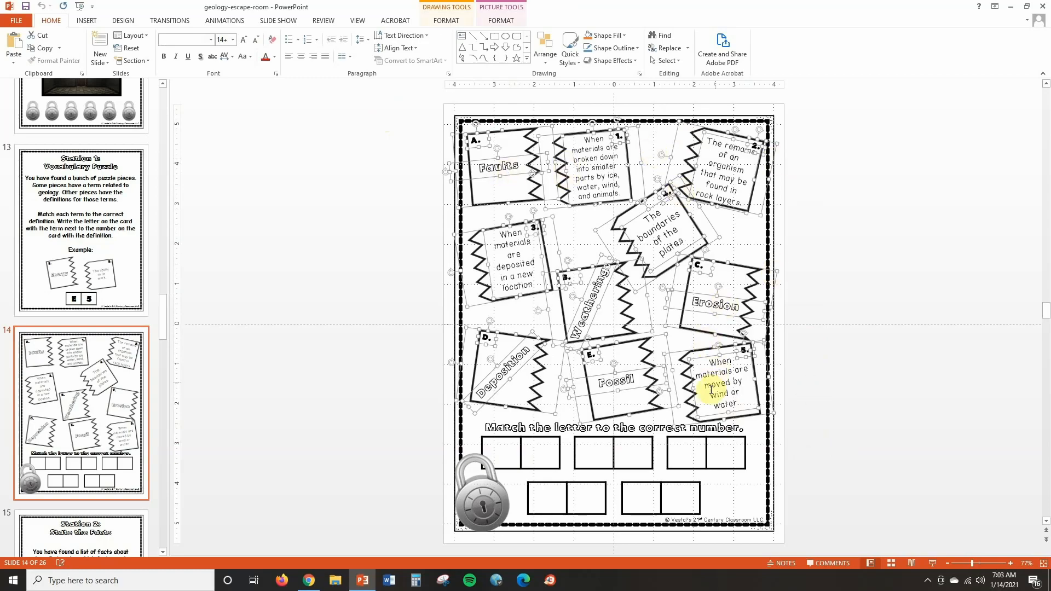
{"action": "right_click", "coordinate": [632, 348]}
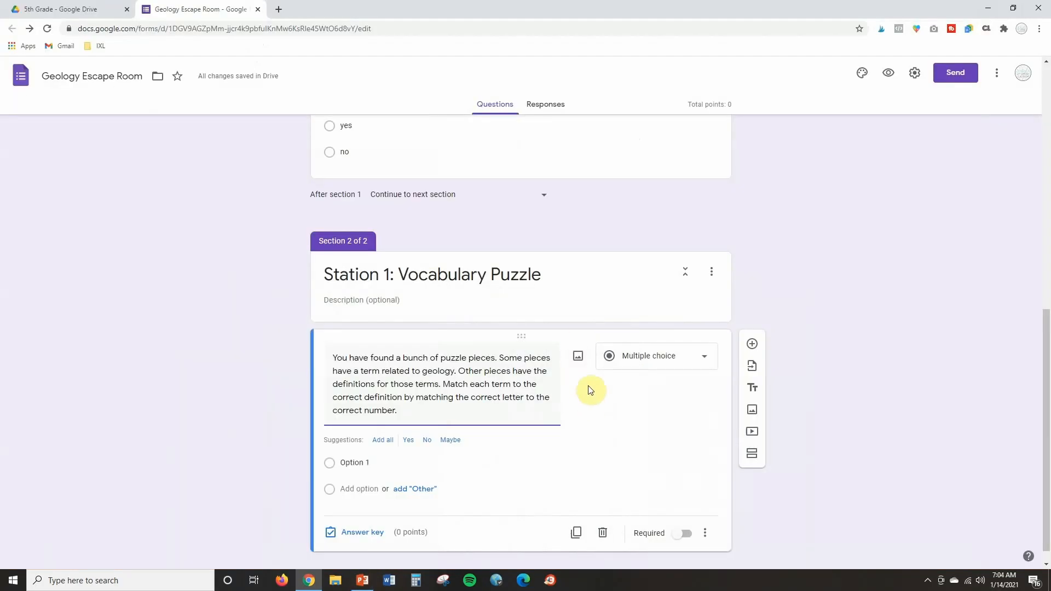
{"action": "left_click", "coordinate": [578, 356]}
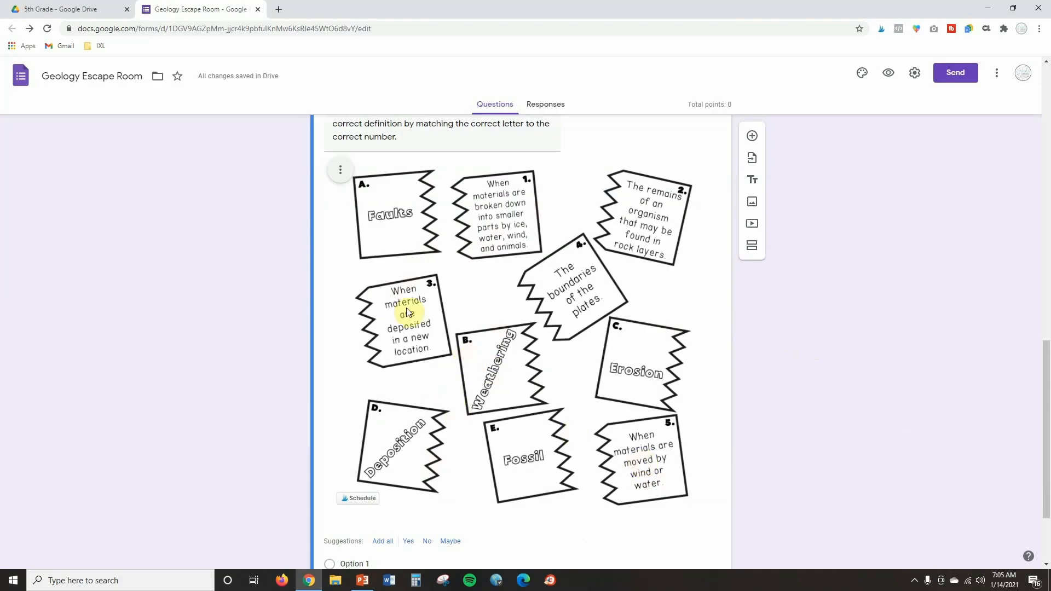
Step: Change the Station 1 question type to Multiple choice grid
{"action": "scroll", "coordinate": [783, 406], "scroll_direction": "up", "scroll_amount": 2}
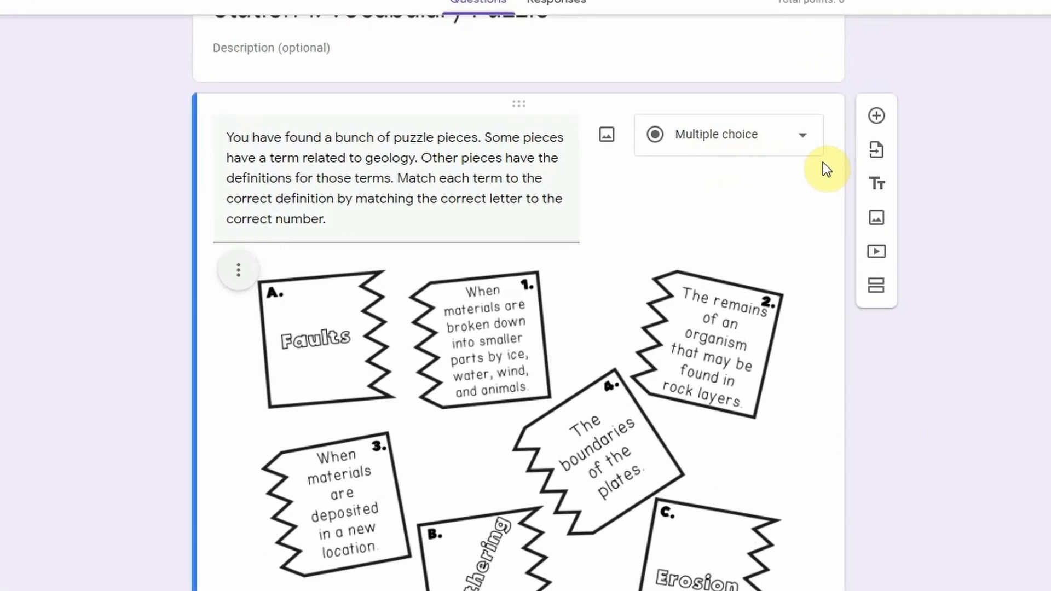
{"action": "left_click", "coordinate": [805, 147]}
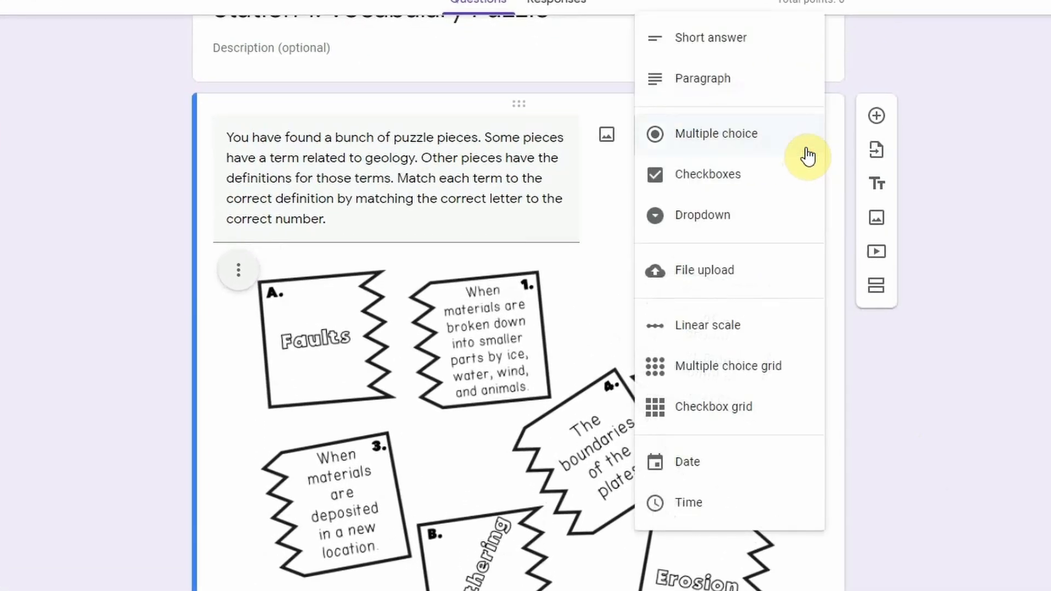
{"action": "left_click", "coordinate": [705, 368]}
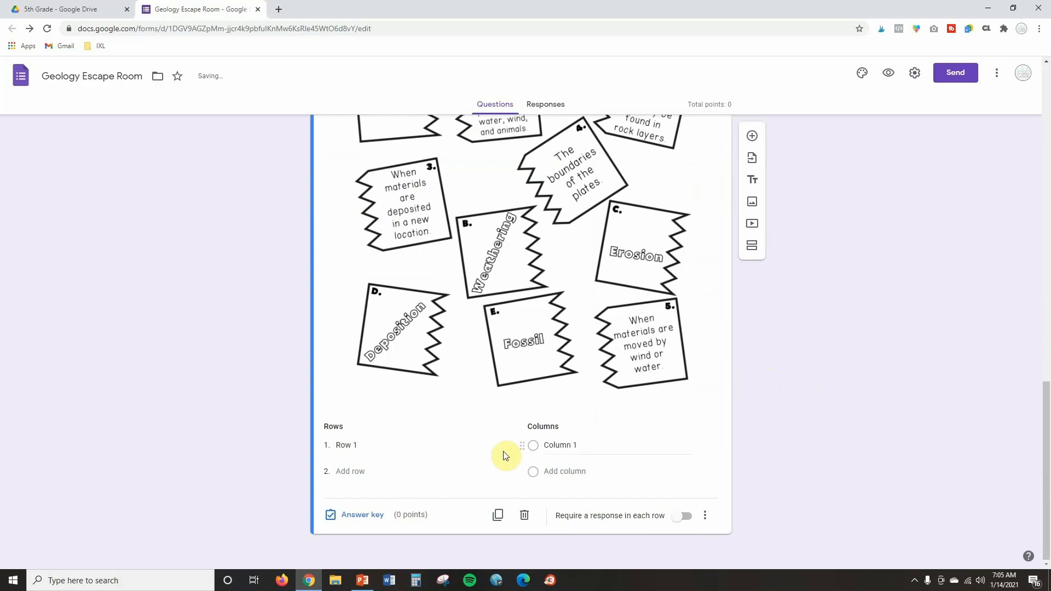
Step: Label the grid's five rows A, B, C, D and E, matching the lettered puzzle pieces
{"action": "left_click", "coordinate": [371, 445]}
{"action": "type", "text": "A"}
{"action": "key", "text": "Return"}
{"action": "type", "text": "B"}
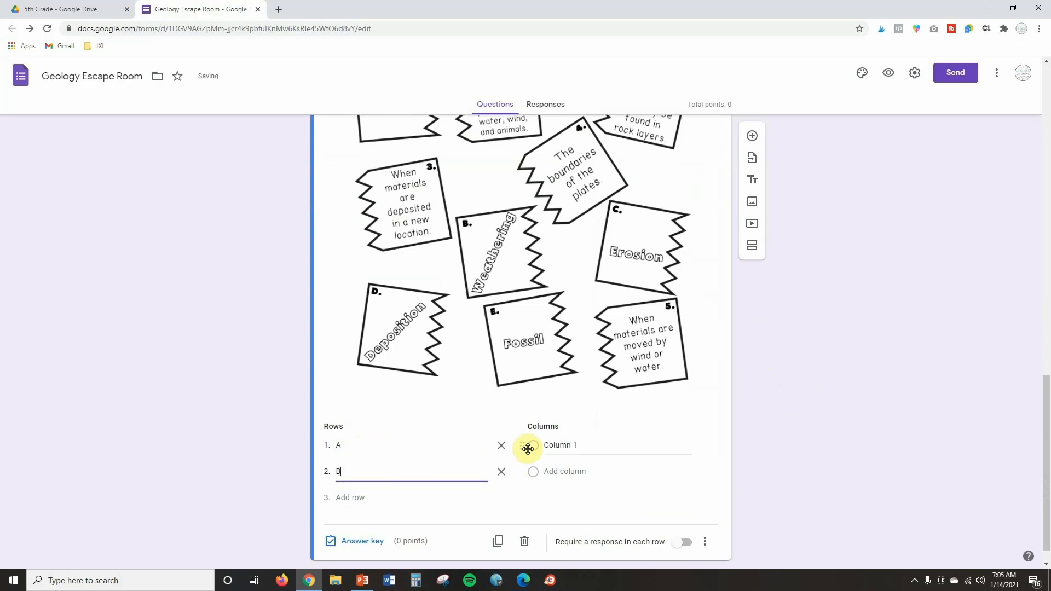
{"action": "key", "text": "Return"}
{"action": "scroll", "coordinate": [399, 386], "scroll_direction": "up", "scroll_amount": 3}
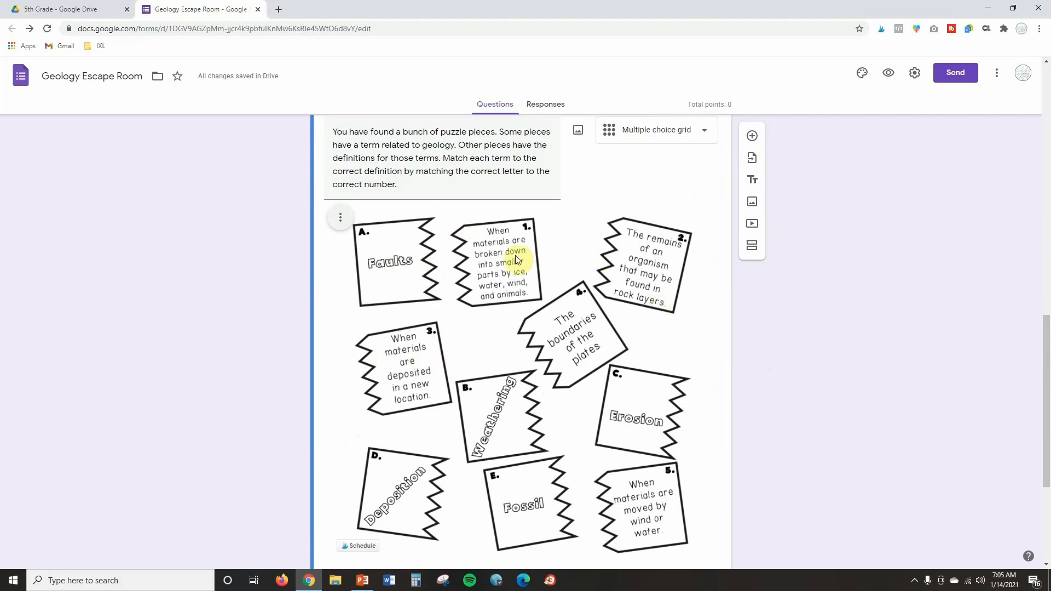
{"action": "scroll", "coordinate": [520, 455], "scroll_direction": "down", "scroll_amount": 1}
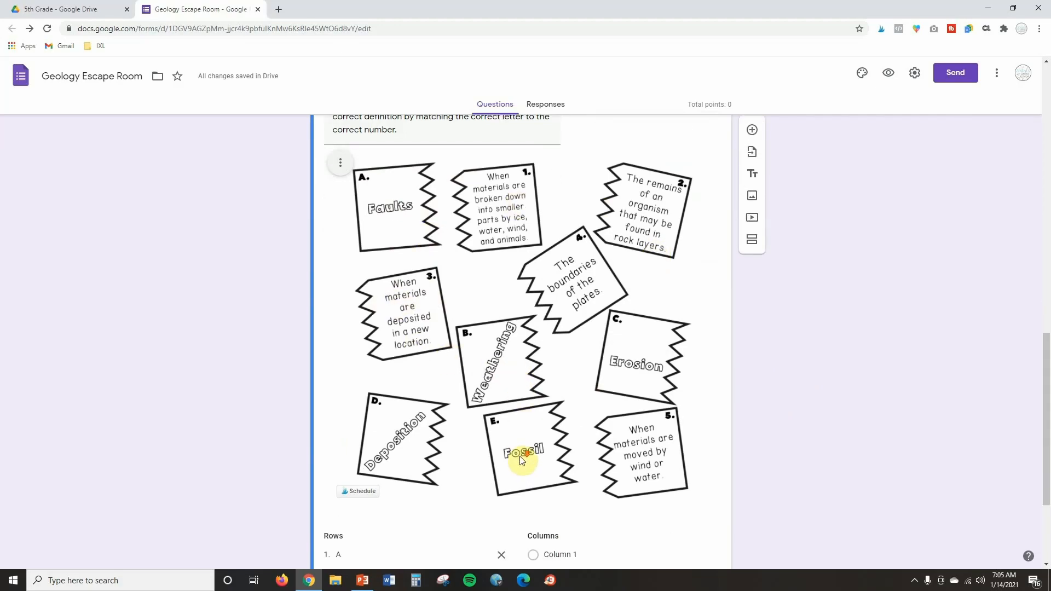
{"action": "scroll", "coordinate": [520, 456], "scroll_direction": "down", "scroll_amount": 2}
{"action": "left_click", "coordinate": [476, 495]}
{"action": "type", "text": "C"}
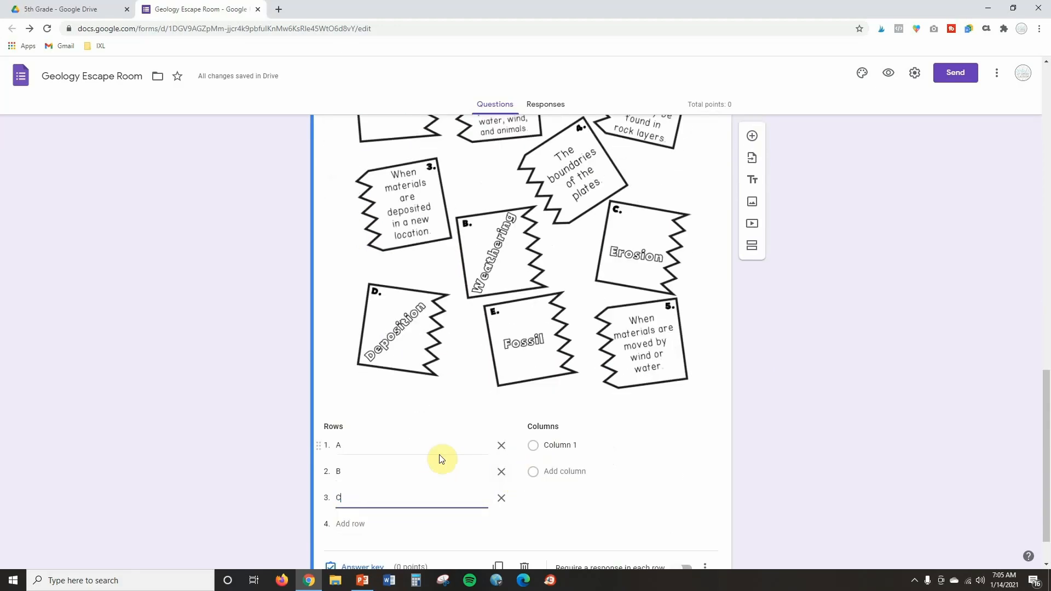
{"action": "key", "text": "Return"}
{"action": "type", "text": "D"}
{"action": "key", "text": "Return"}
{"action": "type", "text": "E"}
Step: Label the grid's five columns 1, 2, 3, 4 and 5, and require a response in each row
{"action": "left_click", "coordinate": [570, 446]}
{"action": "type", "text": "1"}
{"action": "key", "text": "Return"}
{"action": "type", "text": "2"}
{"action": "key", "text": "Return"}
{"action": "type", "text": "3"}
{"action": "key", "text": "Return"}
{"action": "type", "text": "4"}
{"action": "key", "text": "Return"}
{"action": "type", "text": "5"}
{"action": "scroll", "coordinate": [488, 361], "scroll_direction": "down", "scroll_amount": 2}
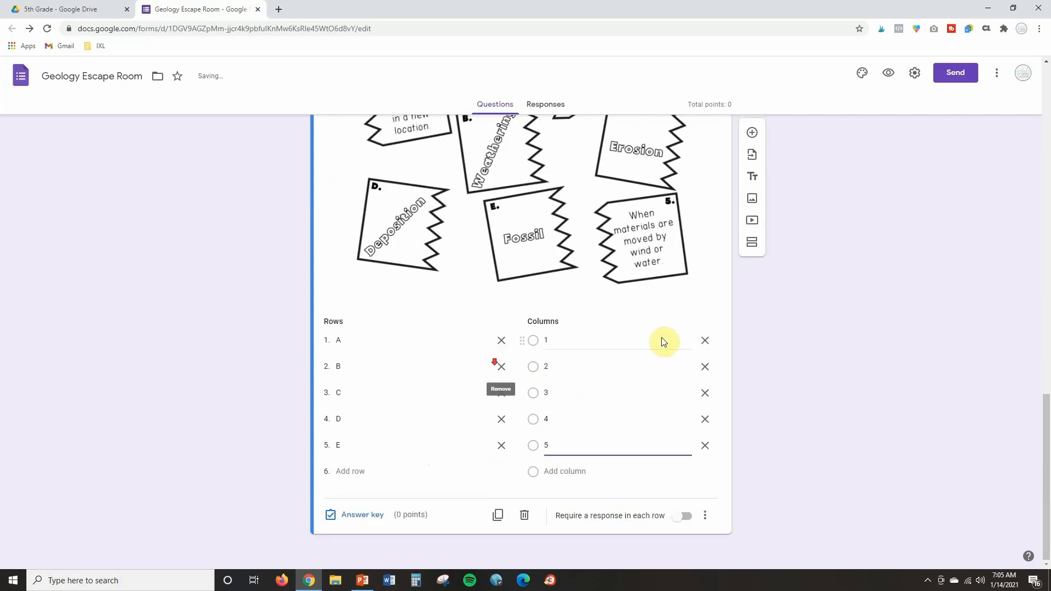
{"action": "left_click", "coordinate": [681, 517]}
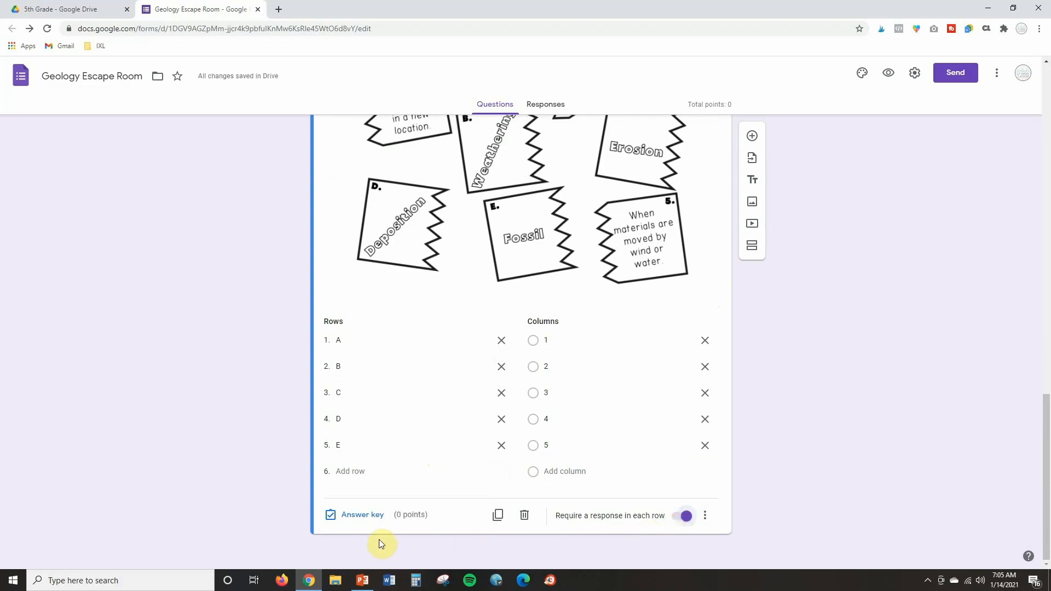
Step: Open the grid question's answer key and assign 1 point to each row from A to E
{"action": "left_click", "coordinate": [363, 515]}
{"action": "left_click", "coordinate": [697, 368]}
{"action": "left_click", "coordinate": [697, 392]}
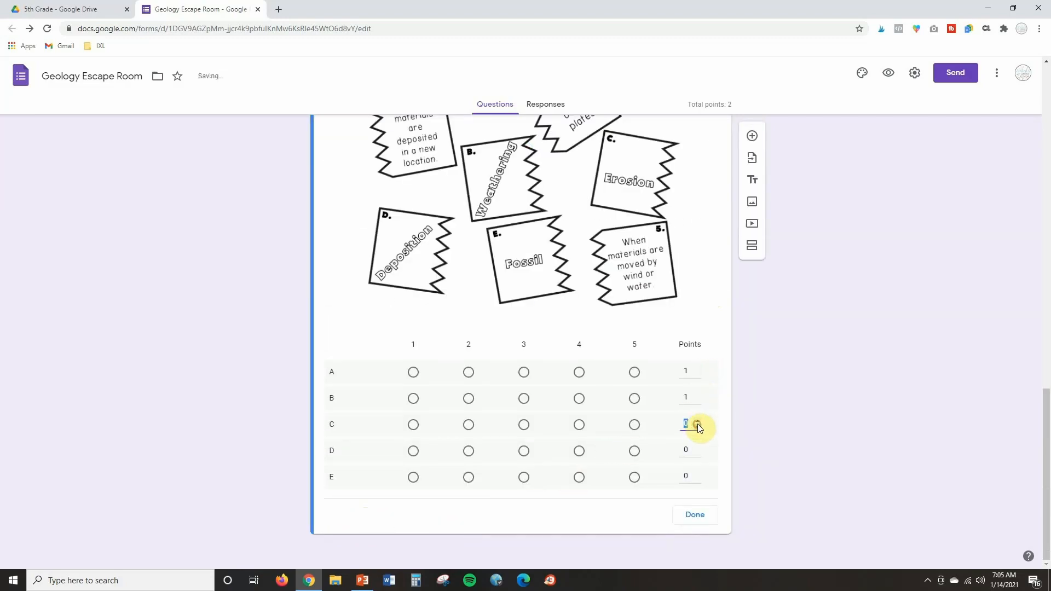
{"action": "left_click", "coordinate": [698, 472]}
Step: Mark the correct answers as A-4, B-1, C-5, D-3 and E-2, and finish the answer key
{"action": "left_click", "coordinate": [580, 373]}
{"action": "left_click", "coordinate": [414, 399]}
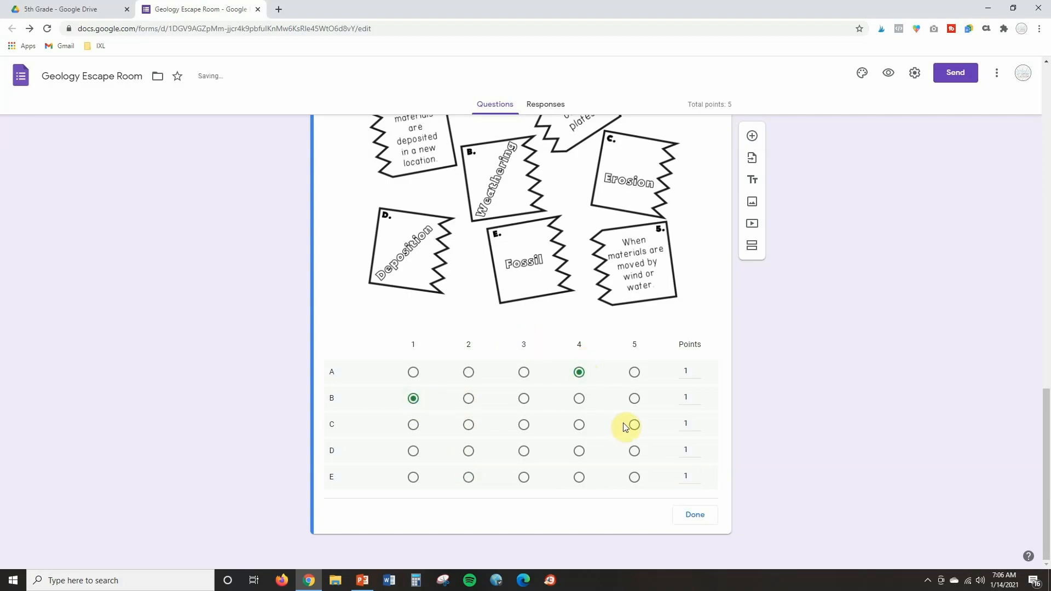
{"action": "left_click", "coordinate": [524, 451]}
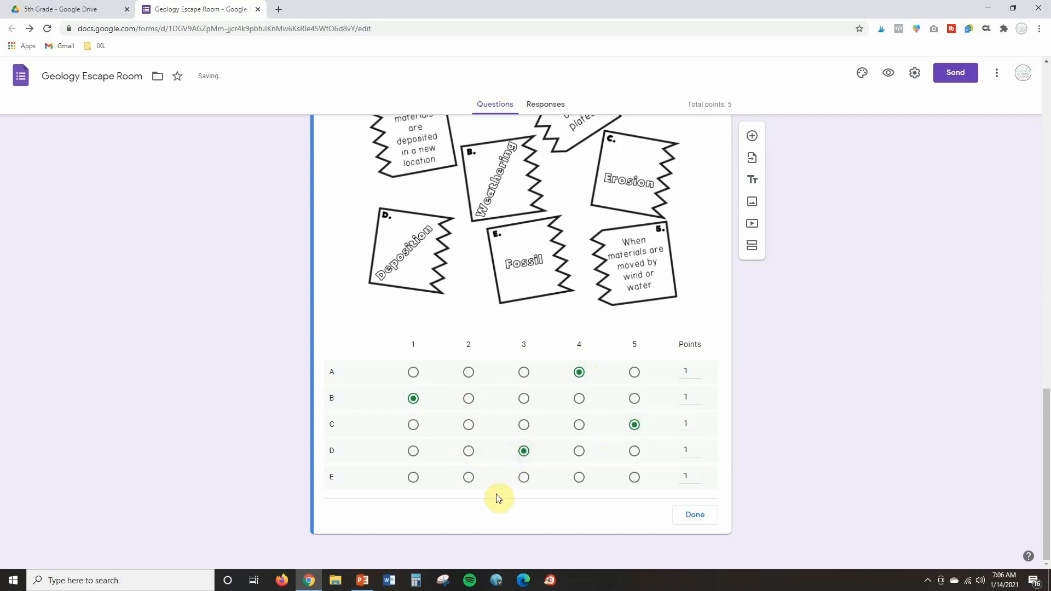
{"action": "left_click", "coordinate": [468, 478]}
{"action": "left_click", "coordinate": [695, 516]}
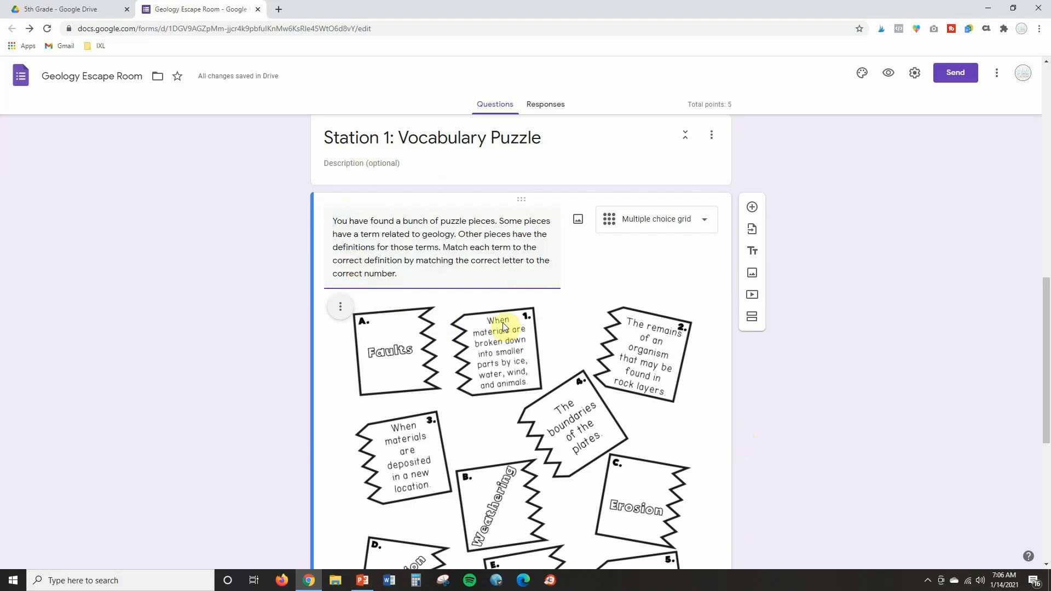
Step: Add a new section after the Station 1 question and start its title with "Station 2:"
{"action": "scroll", "coordinate": [684, 357], "scroll_direction": "down", "scroll_amount": 1}
{"action": "scroll", "coordinate": [698, 359], "scroll_direction": "down", "scroll_amount": 1}
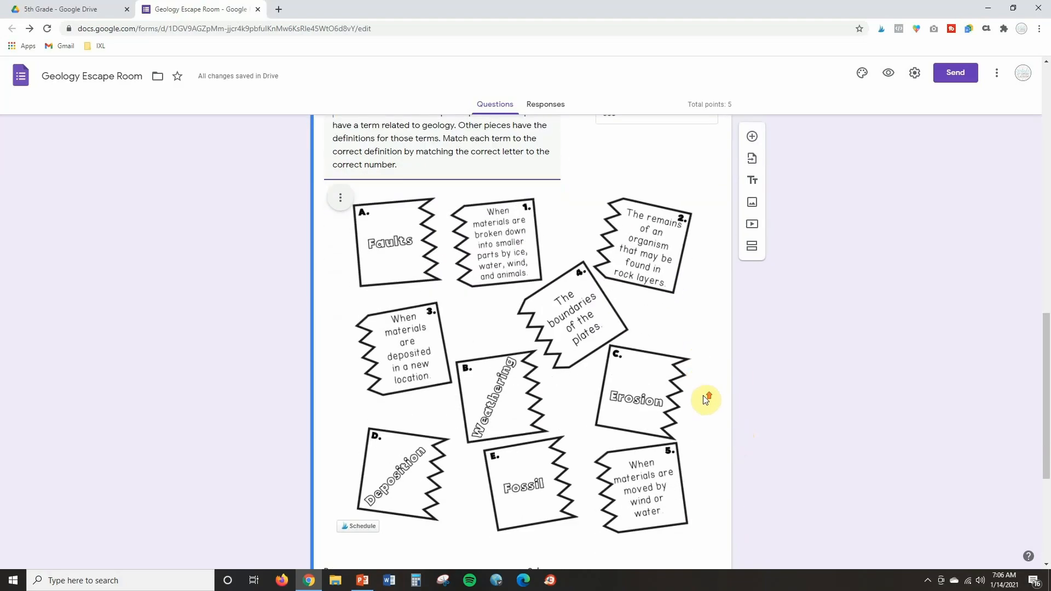
{"action": "scroll", "coordinate": [673, 359], "scroll_direction": "up", "scroll_amount": 2}
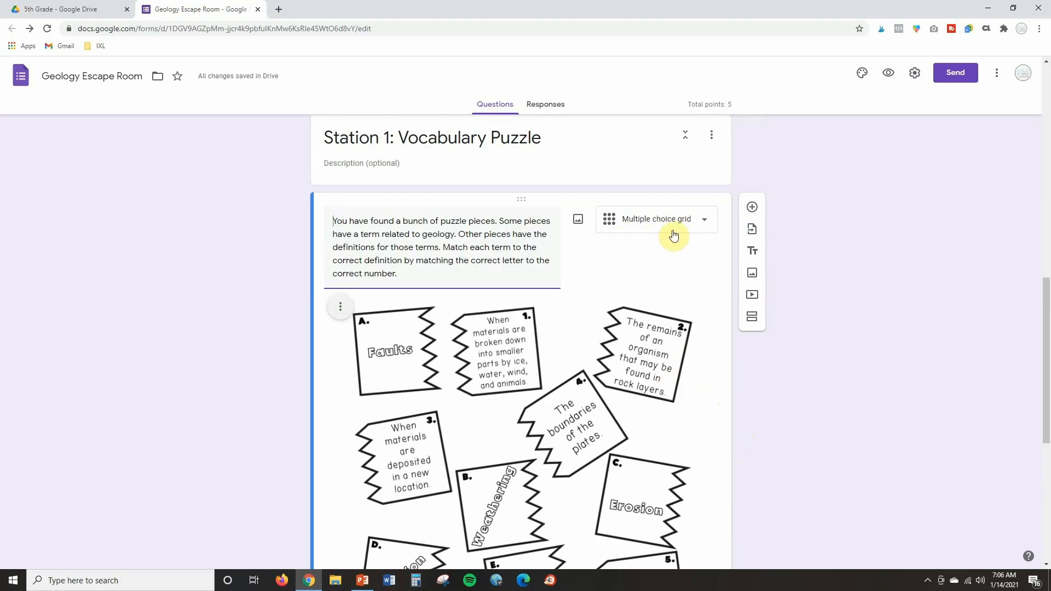
{"action": "left_click", "coordinate": [758, 323]}
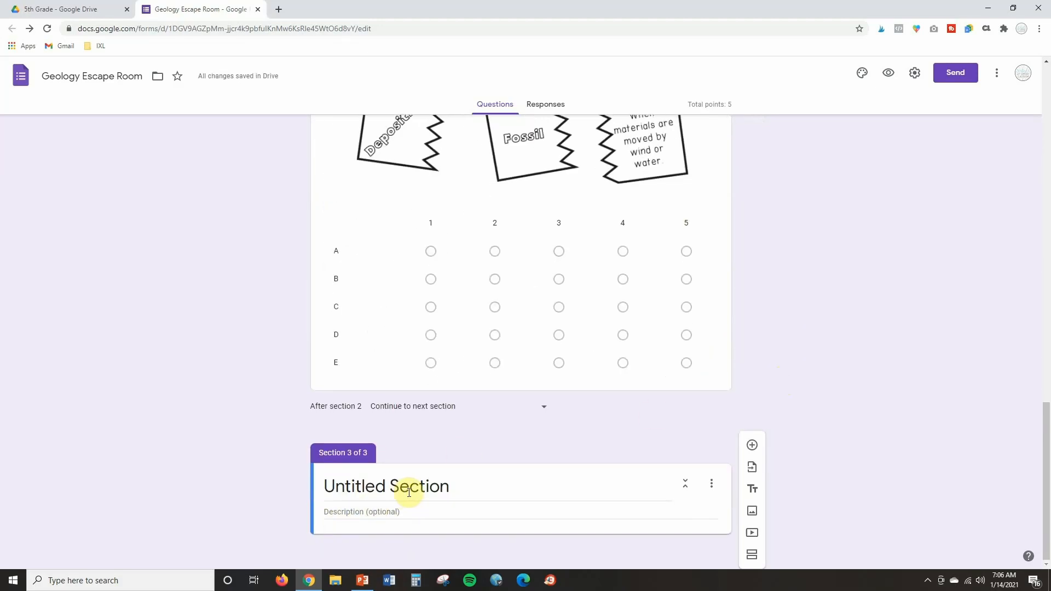
{"action": "left_click", "coordinate": [414, 494]}
{"action": "type", "text": "Station 2:"}
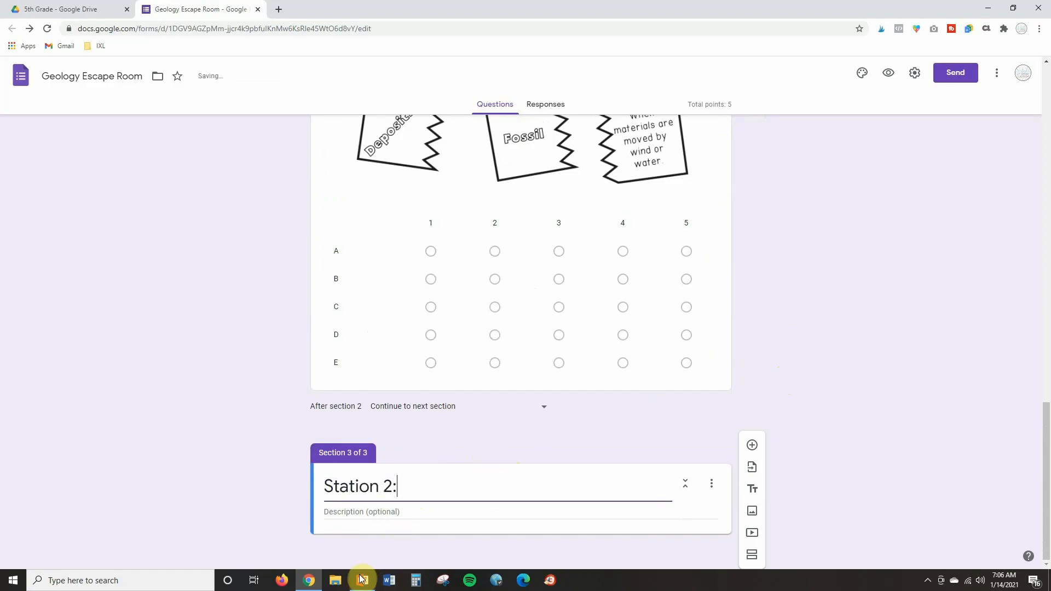
Step: Switch to PowerPoint, copy all three instruction paragraphs from the Station 2: State the Facts slide, and return to the form
{"action": "key", "text": "alt+Tab"}
{"action": "left_click", "coordinate": [100, 288]}
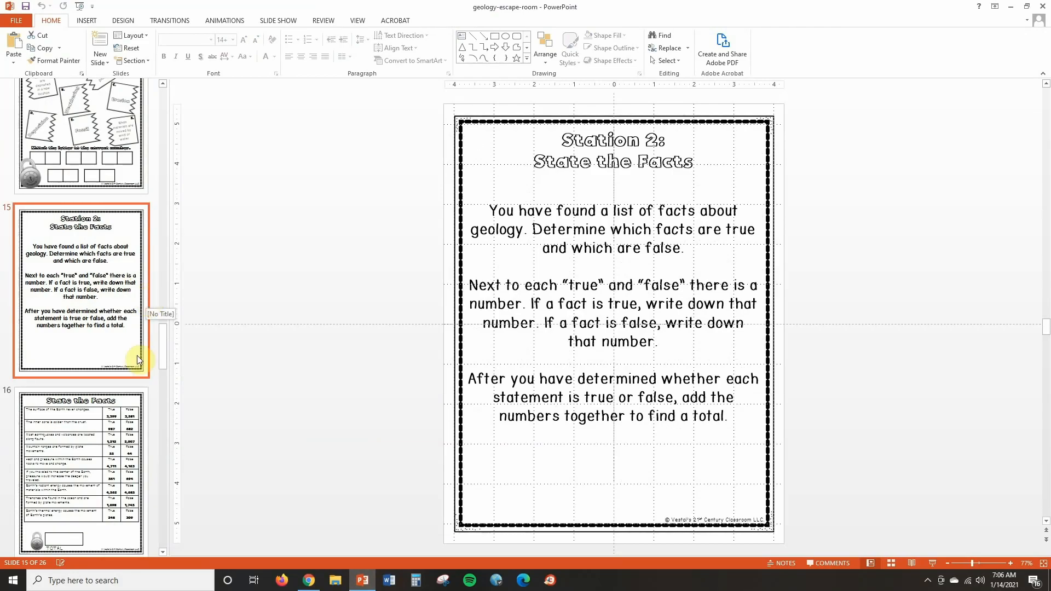
{"action": "left_click", "coordinate": [110, 460]}
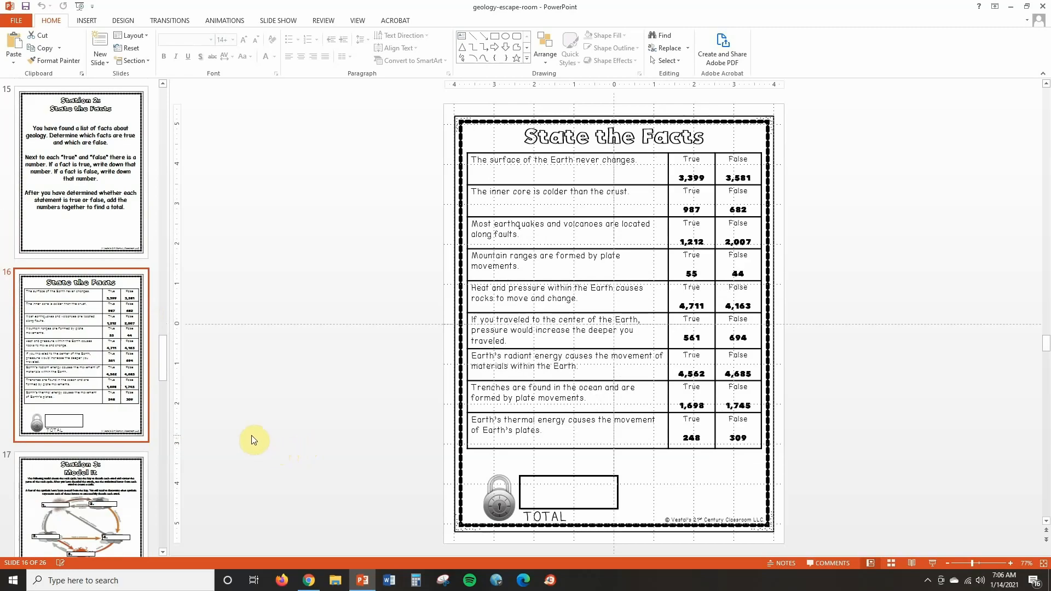
{"action": "left_click", "coordinate": [121, 229]}
{"action": "left_click_drag", "start_coordinate": [735, 412], "coordinate": [498, 218]}
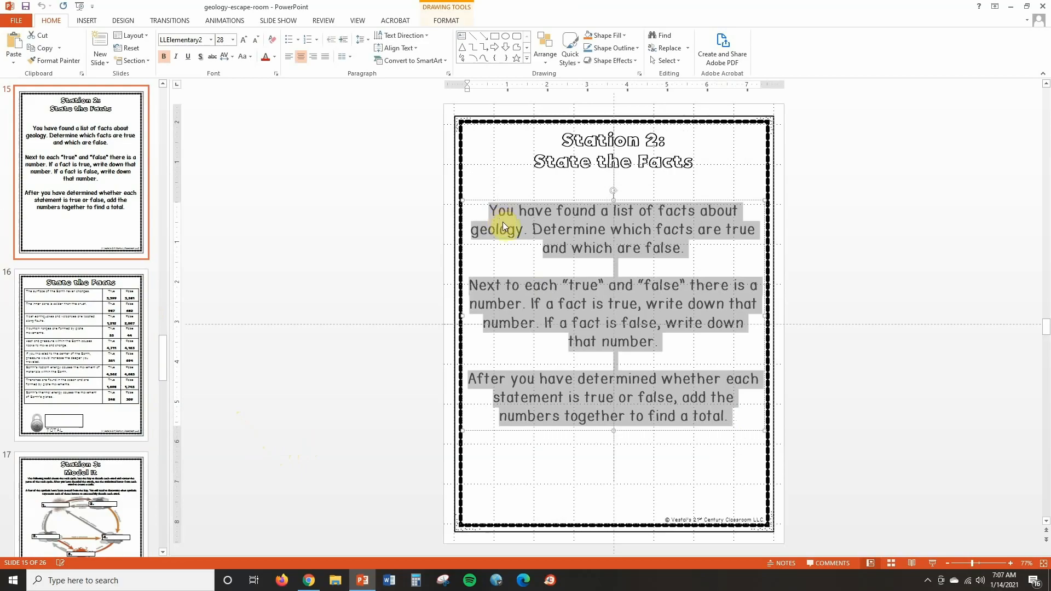
{"action": "left_click", "coordinate": [308, 582]}
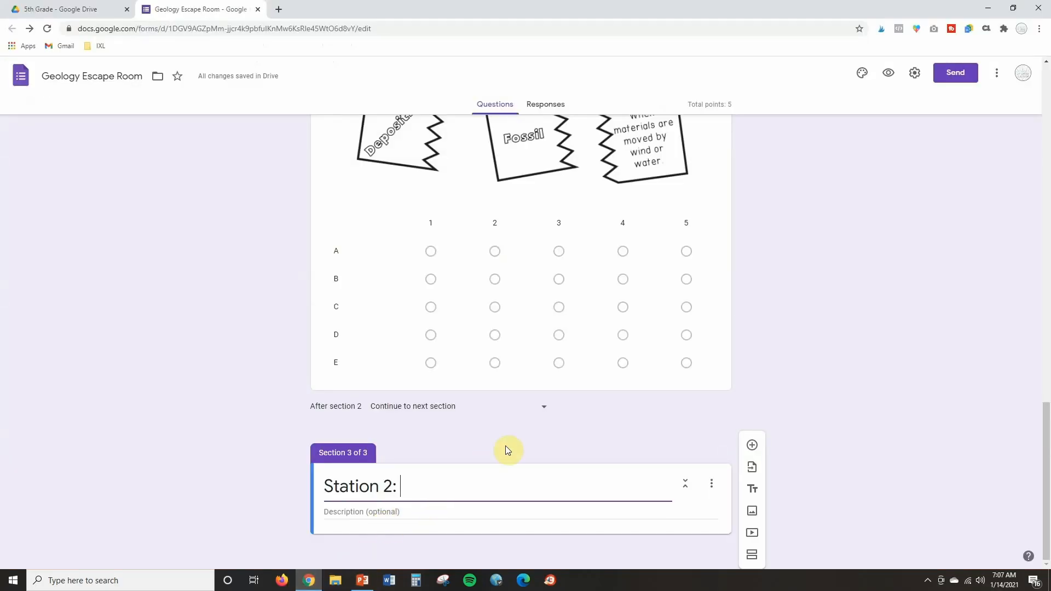
Step: Complete the section title with "State the Facts" and add a question with the copied instructions as its text
{"action": "type", "text": "State the Facts"}
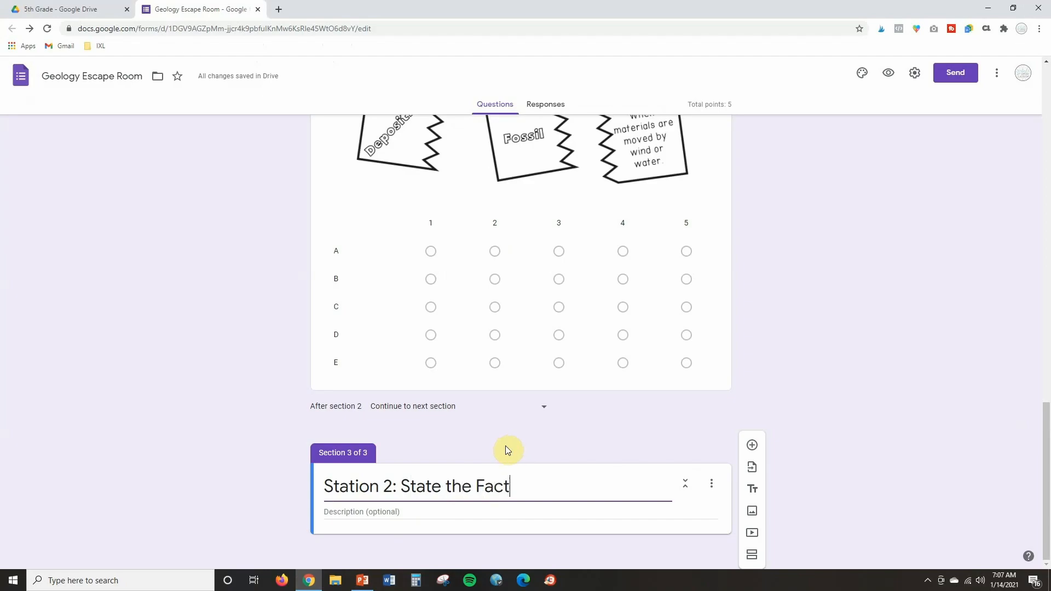
{"action": "left_click", "coordinate": [759, 450]}
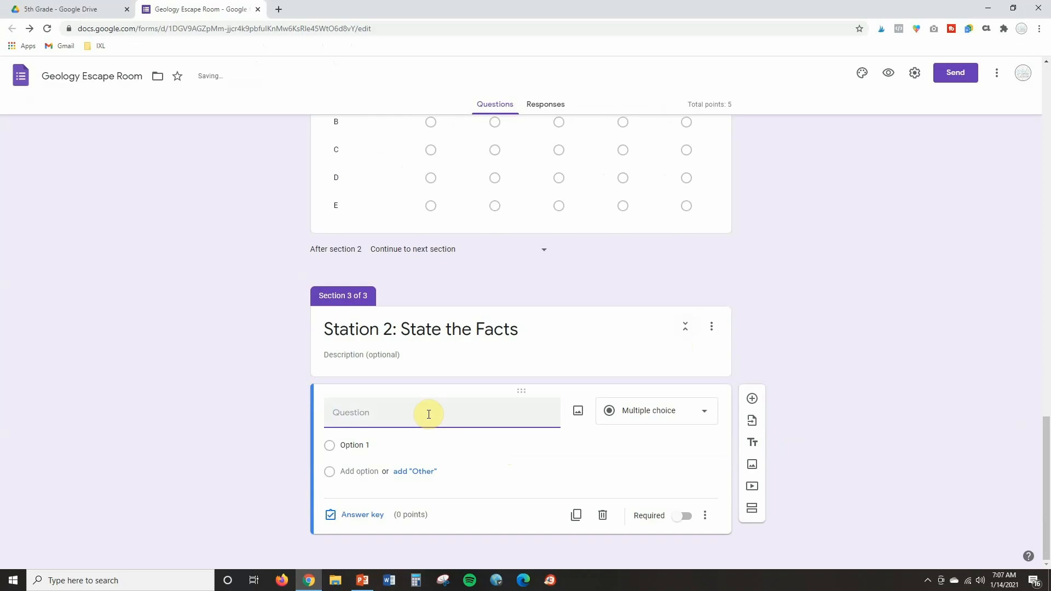
{"action": "type", "text": "You have found a list of facts about geology. Determine which facts are true and which are false.Next to each \"true\" and \"false\" there is a number. If a fact is true, write down that number. If a fact is false, write down that number.After you have determined whether each statement is true or false, add the numbers together to find a total."}
Step: Insert the missing spaces before "Next" and "After" in the Station 2 question text, and add a space at its end
{"action": "scroll", "coordinate": [398, 417], "scroll_direction": "down", "scroll_amount": 1}
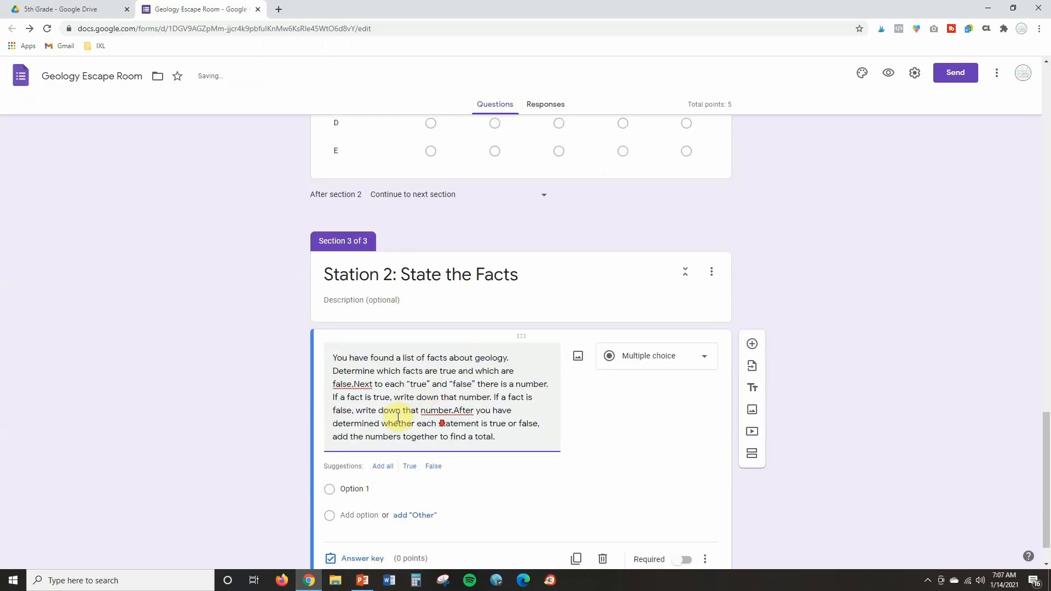
{"action": "left_click", "coordinate": [355, 384]}
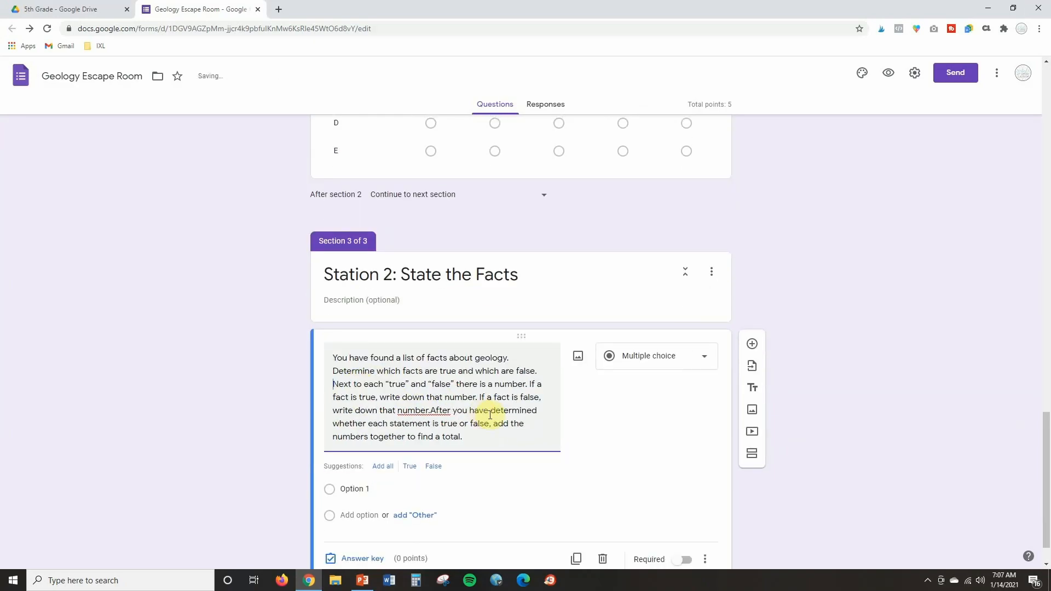
{"action": "left_click", "coordinate": [432, 410]}
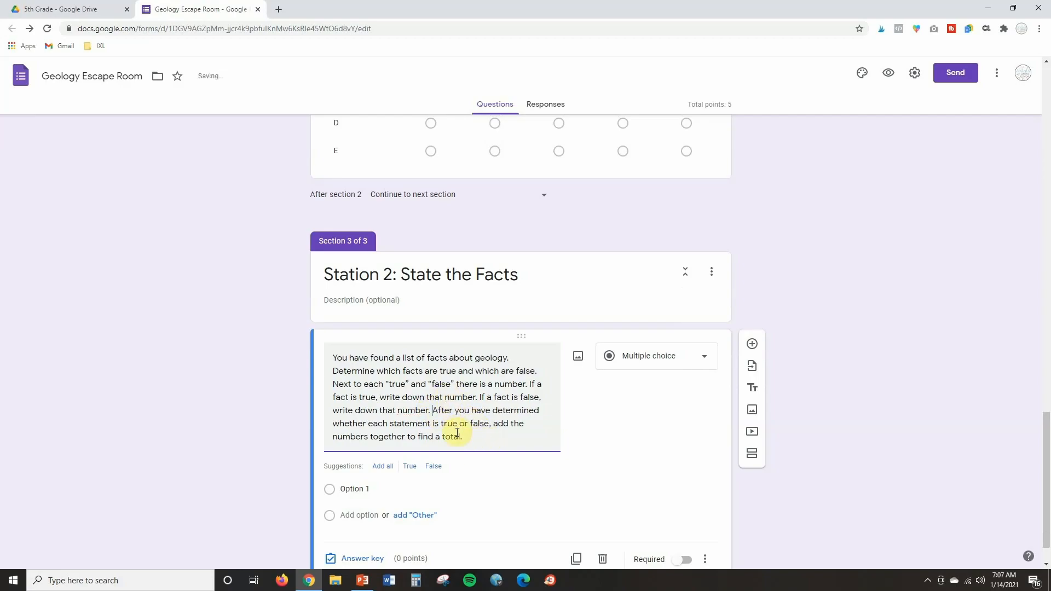
{"action": "left_click", "coordinate": [466, 437]}
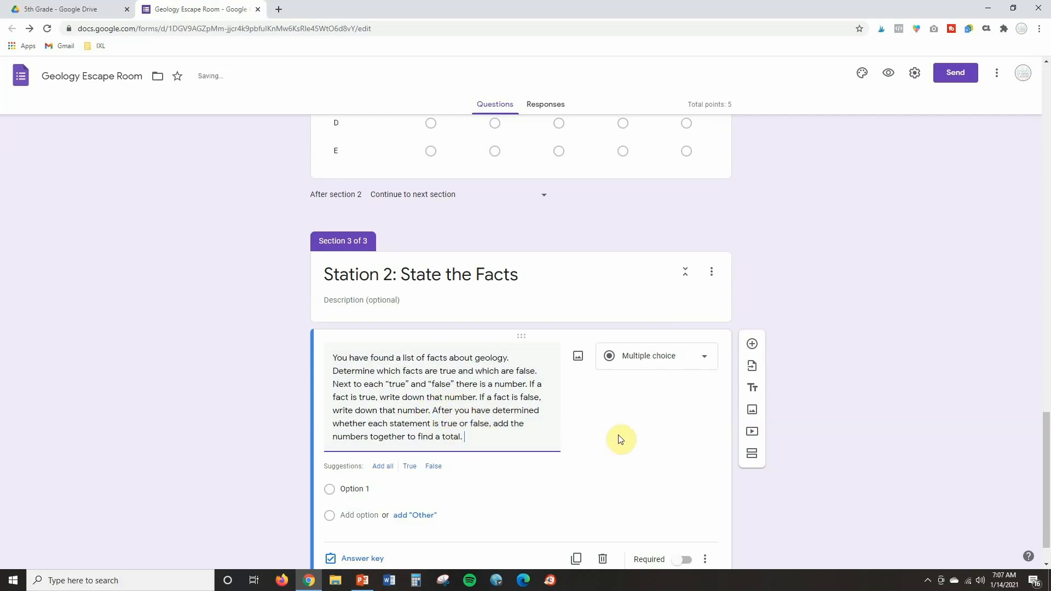
Step: Finish the Station 2 question text with "Type the number in the space provided."
{"action": "type", "text": "Type the number in "}
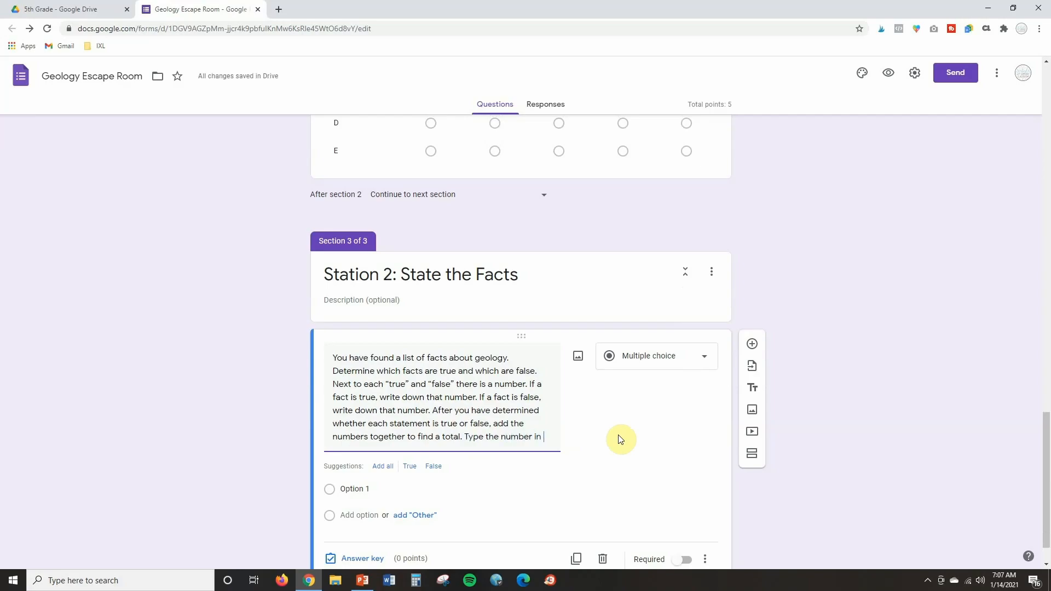
{"action": "type", "text": "the space provided."}
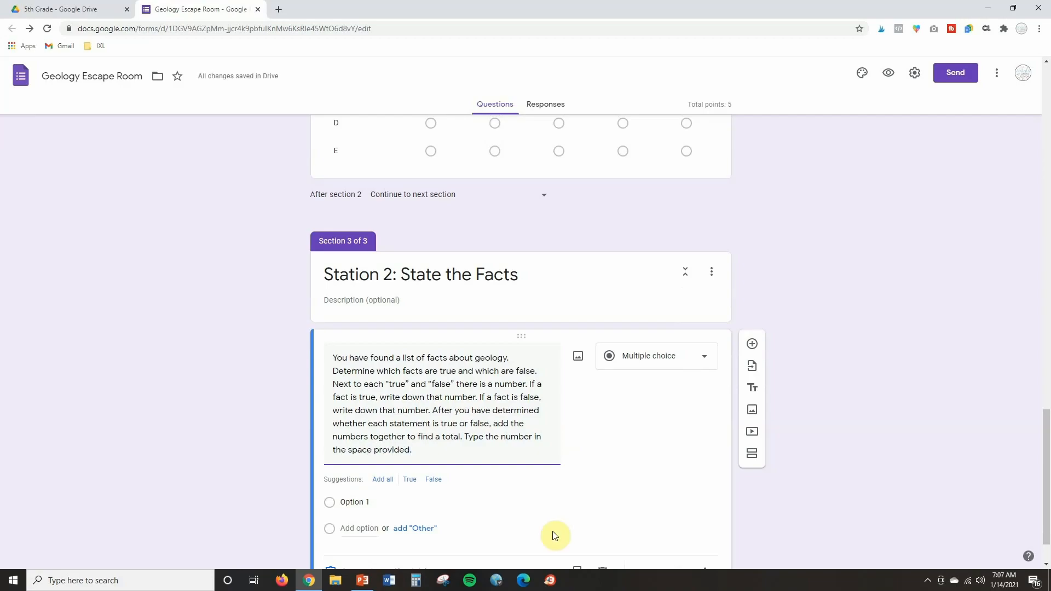
Step: Switch to PowerPoint and bring the true/false table from the State the Facts slide into the Station 2 question as an image
{"action": "left_click", "coordinate": [370, 585]}
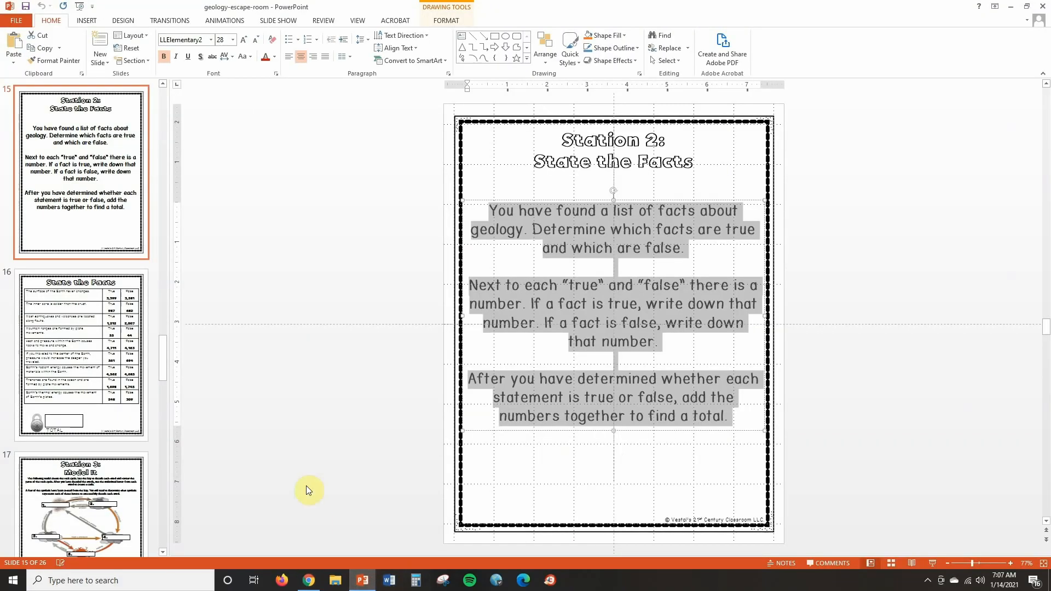
{"action": "left_click", "coordinate": [115, 359]}
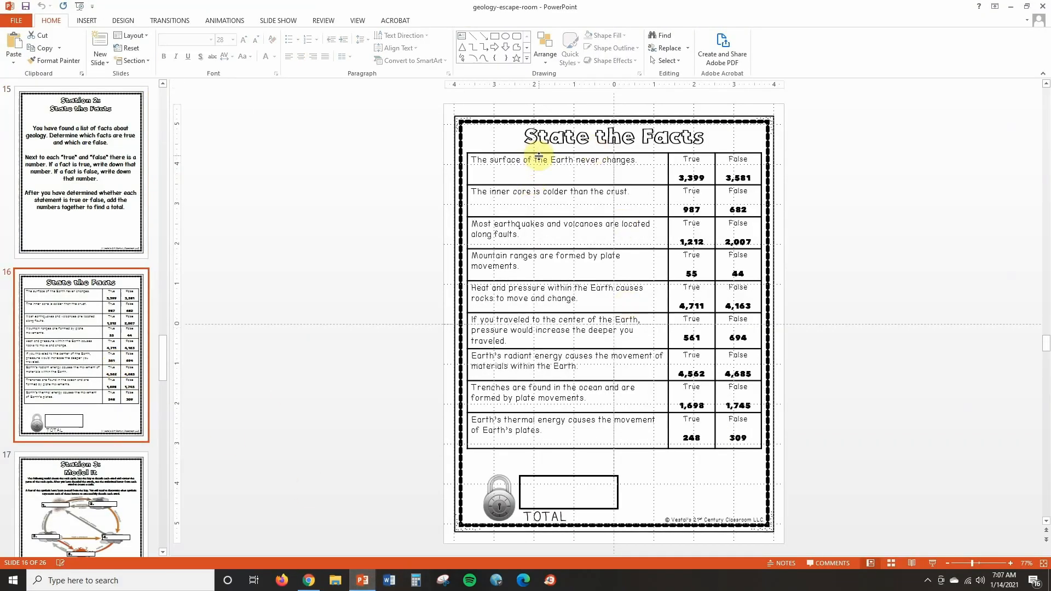
{"action": "left_click", "coordinate": [540, 154]}
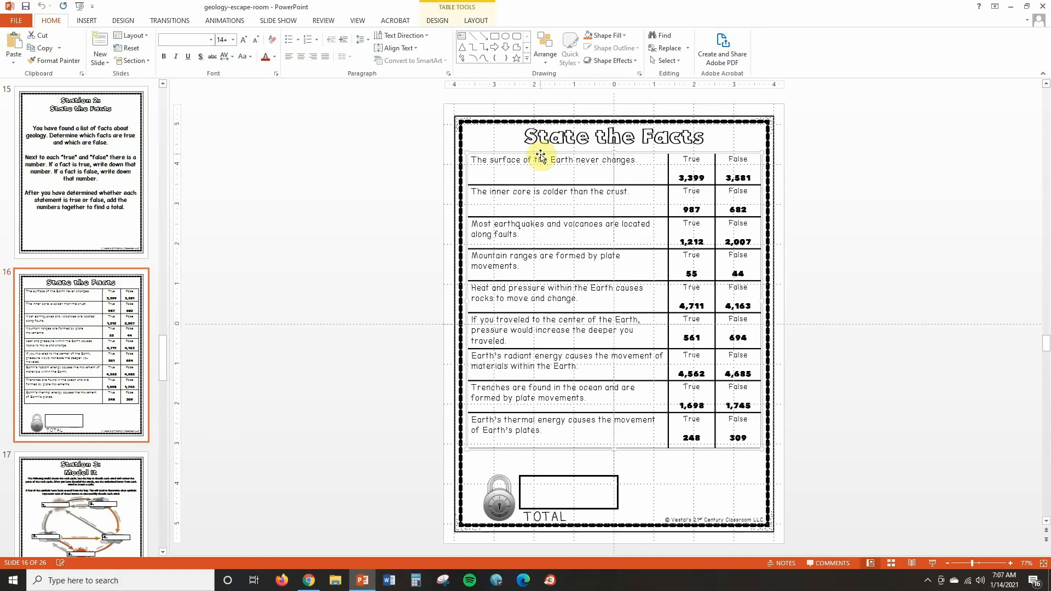
{"action": "right_click", "coordinate": [541, 157]}
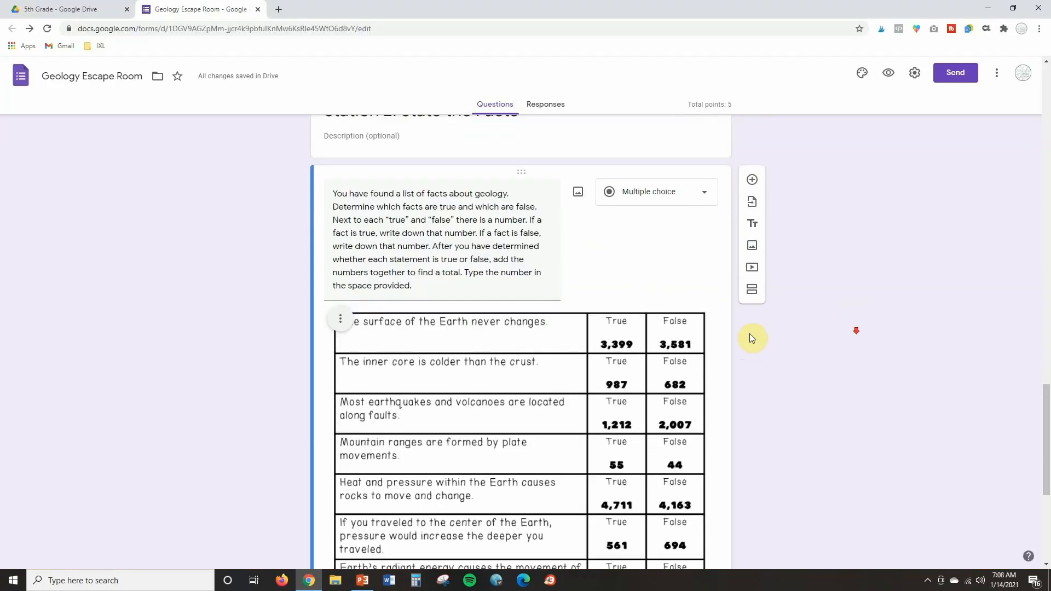
{"action": "scroll", "coordinate": [750, 334], "scroll_direction": "down", "scroll_amount": 4}
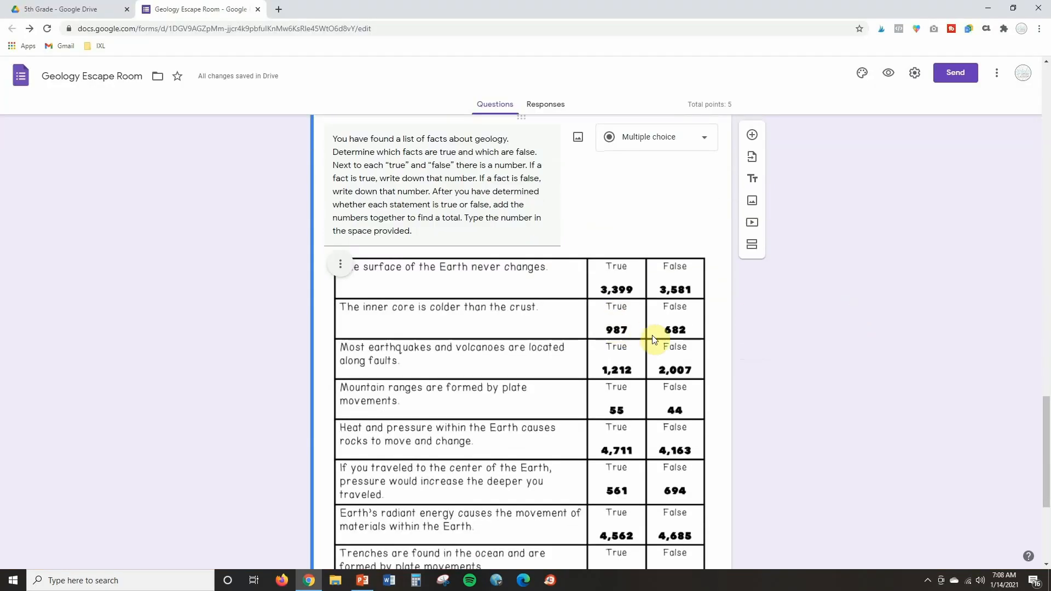
{"action": "scroll", "coordinate": [659, 339], "scroll_direction": "up", "scroll_amount": 4}
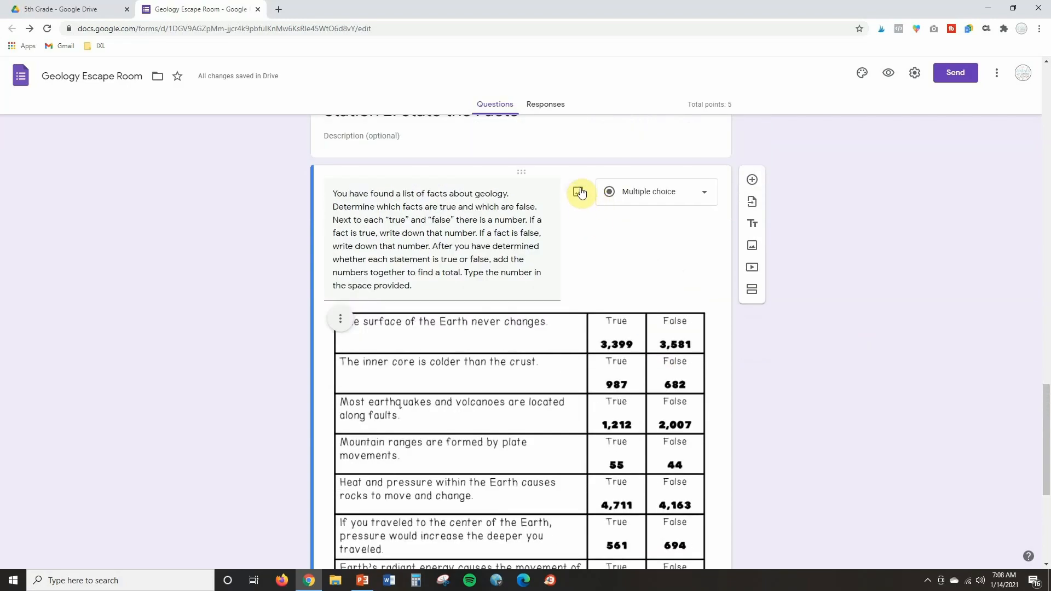
{"action": "scroll", "coordinate": [583, 195], "scroll_direction": "down", "scroll_amount": 5}
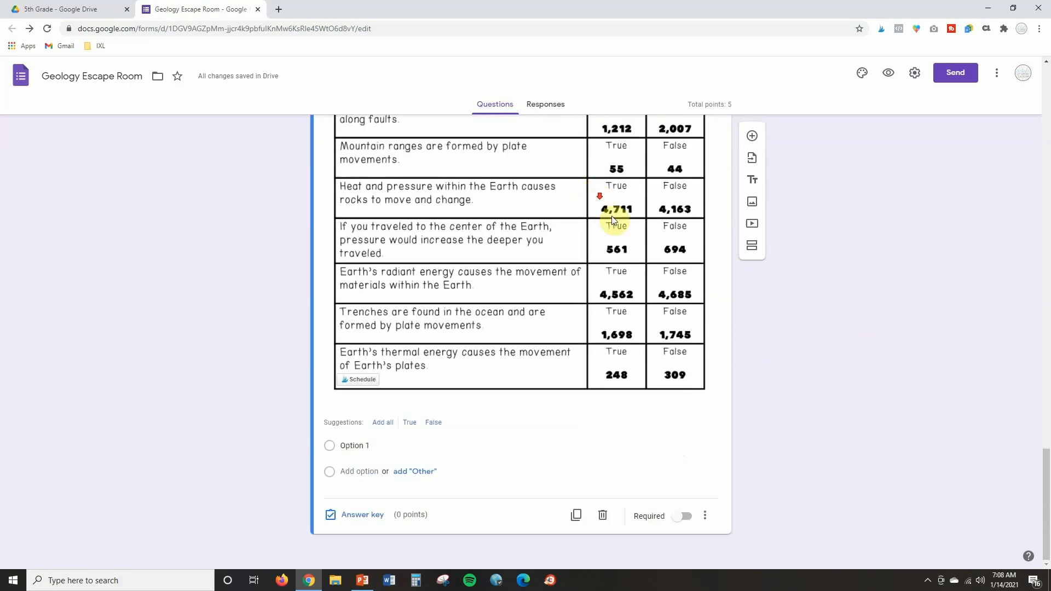
{"action": "scroll", "coordinate": [619, 222], "scroll_direction": "up", "scroll_amount": 6}
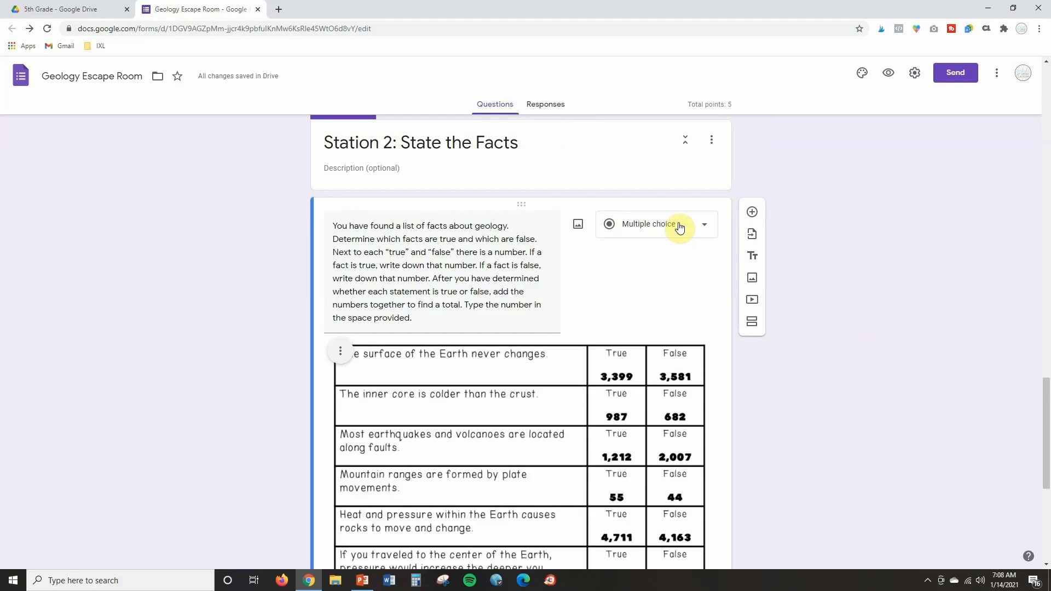
Step: Change the Station 2 question to a short answer and make it required
{"action": "left_click", "coordinate": [694, 230]}
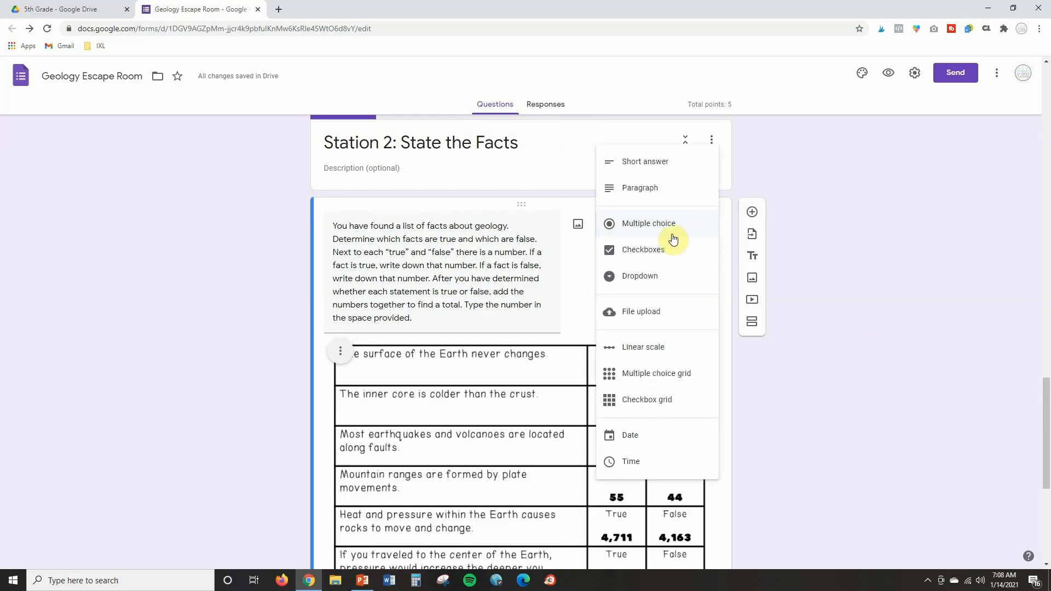
{"action": "left_click", "coordinate": [634, 164]}
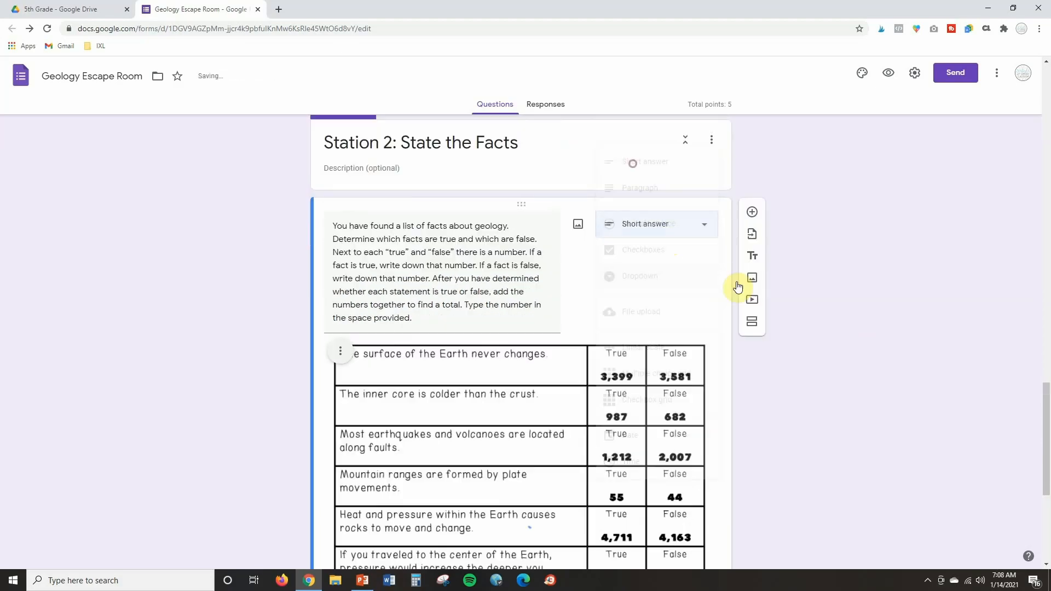
{"action": "scroll", "coordinate": [799, 324], "scroll_direction": "down", "scroll_amount": 5}
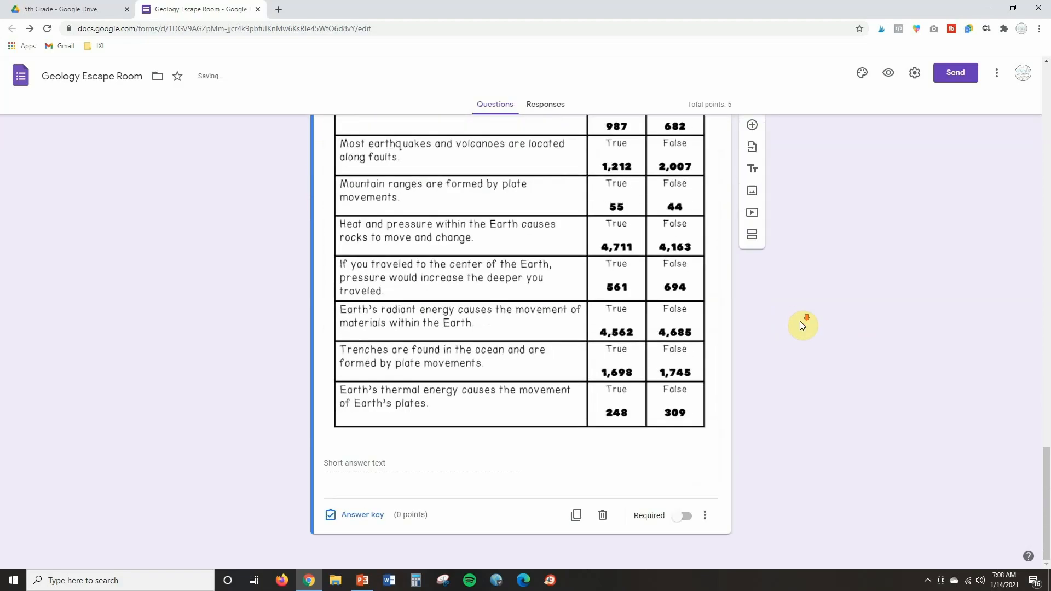
{"action": "left_click", "coordinate": [681, 516]}
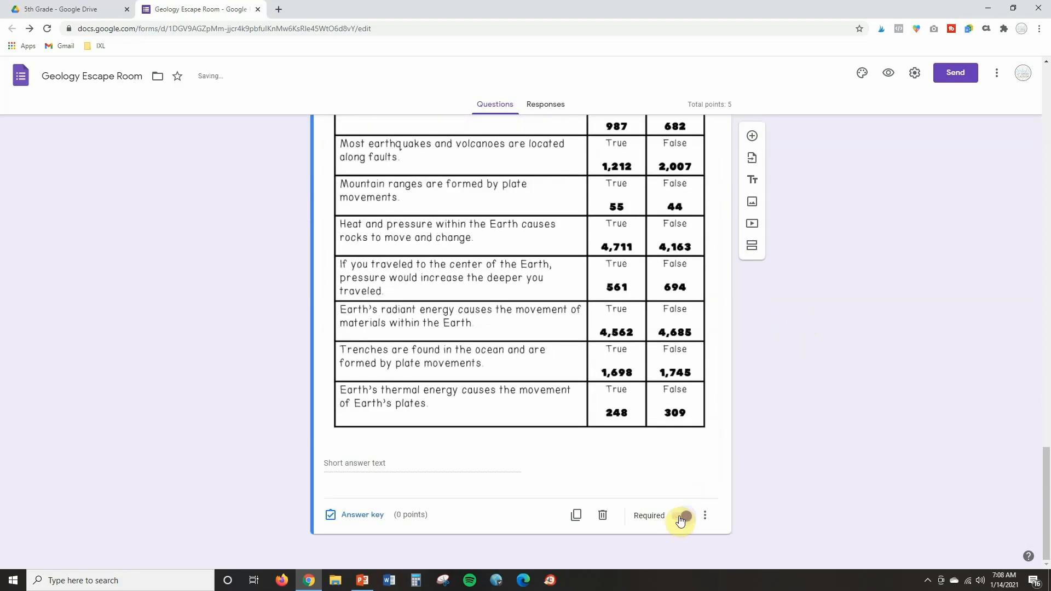
Step: Set the Station 2 answer key to 1 point with 17,433 and 17433 as correct answers
{"action": "left_click", "coordinate": [361, 517]}
{"action": "left_click", "coordinate": [685, 373]}
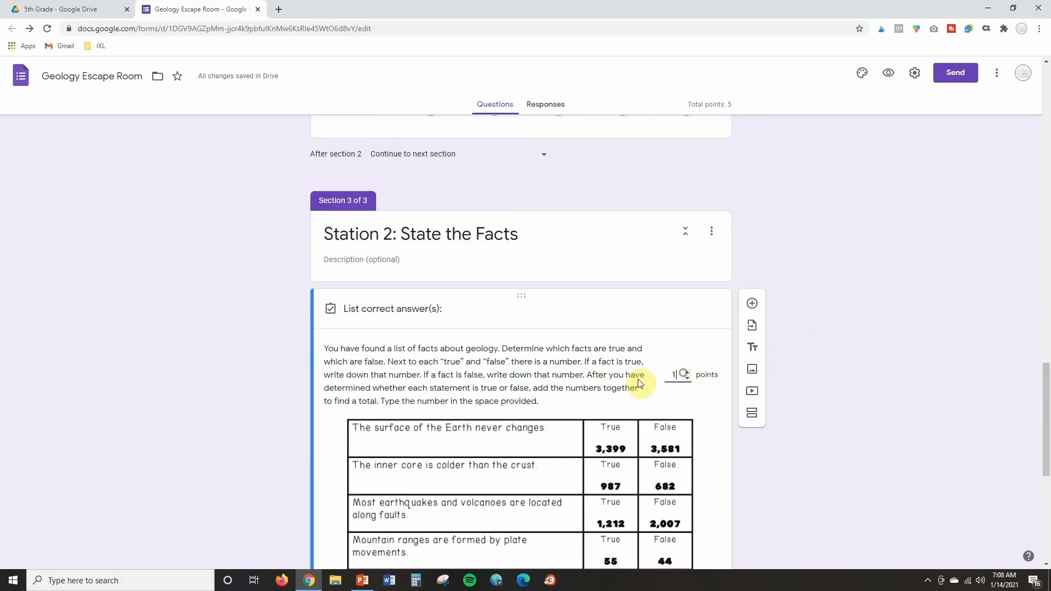
{"action": "scroll", "coordinate": [469, 378], "scroll_direction": "down", "scroll_amount": 7}
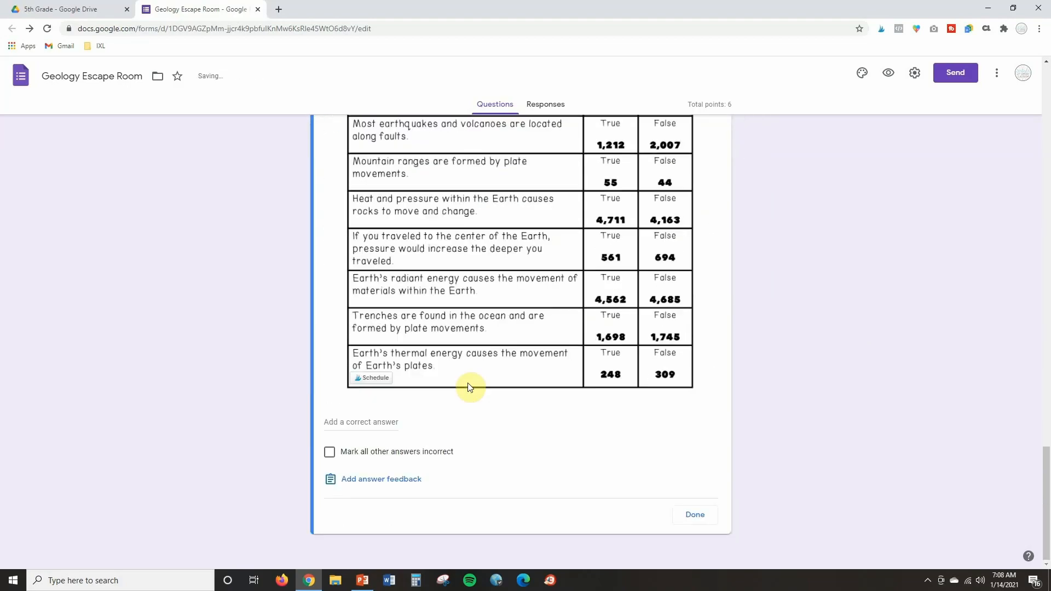
{"action": "left_click", "coordinate": [341, 423]}
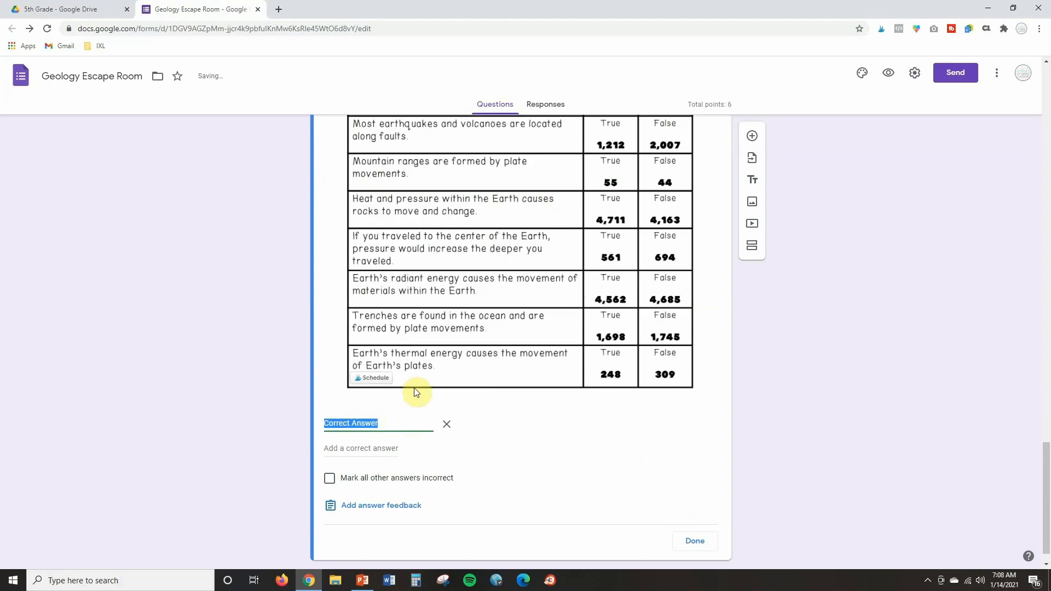
{"action": "type", "text": "17,433"}
{"action": "left_click", "coordinate": [372, 447]}
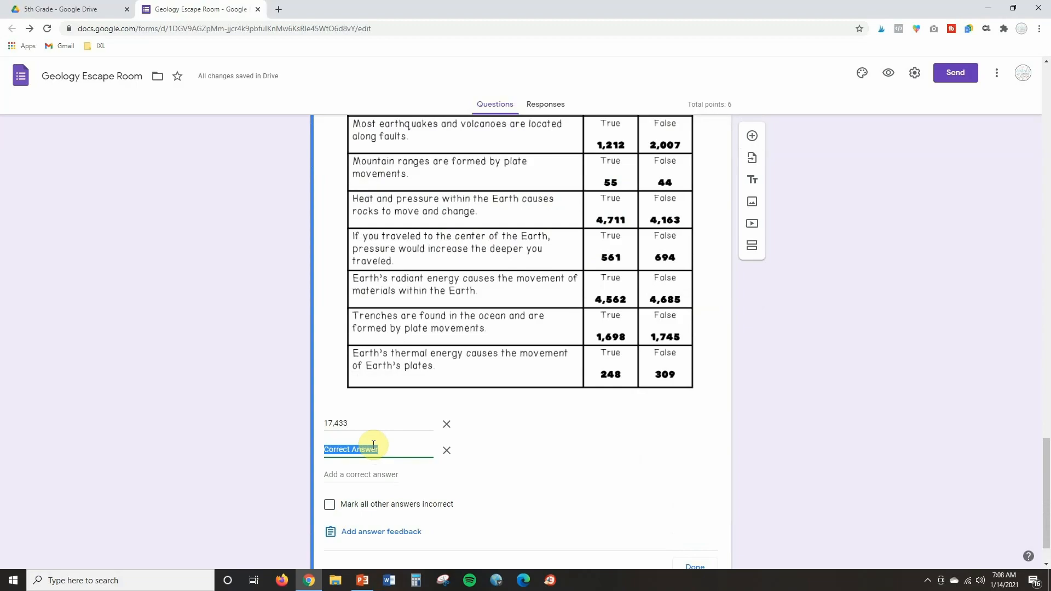
{"action": "type", "text": "17"}
{"action": "scroll", "coordinate": [573, 457], "scroll_direction": "down", "scroll_amount": 1}
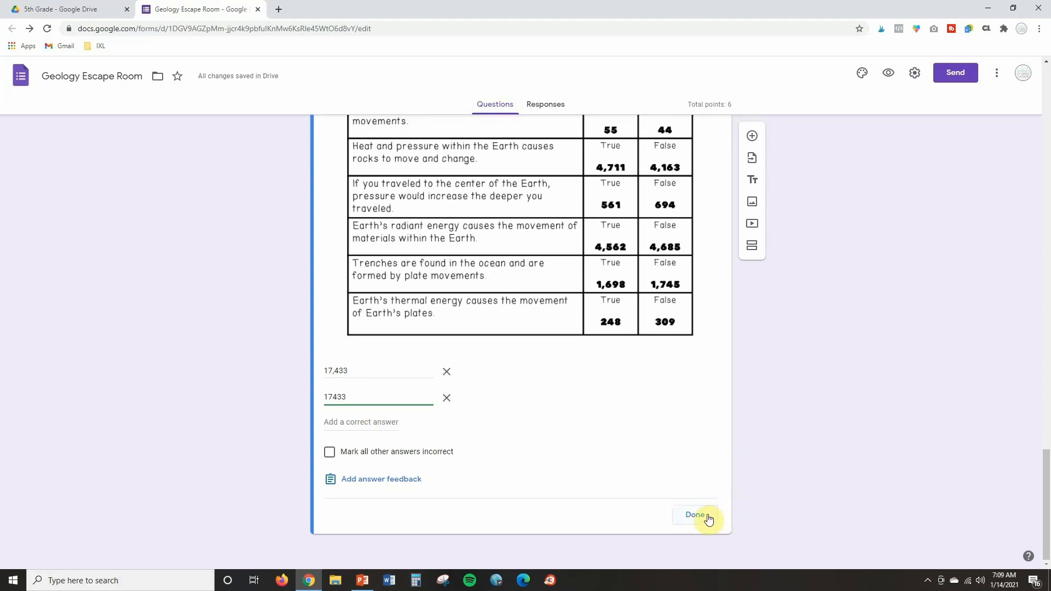
{"action": "left_click", "coordinate": [695, 514]}
Step: Add a new section after the Station 2 question and start its title with "Station 3:"
{"action": "scroll", "coordinate": [822, 377], "scroll_direction": "down", "scroll_amount": 1}
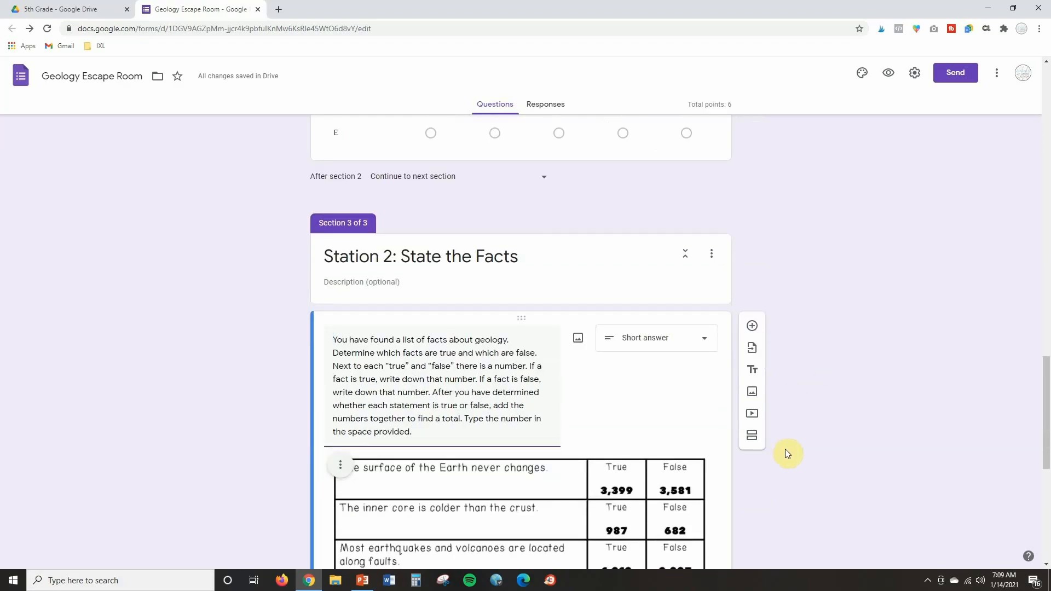
{"action": "left_click", "coordinate": [753, 437]}
{"action": "type", "text": "St"}
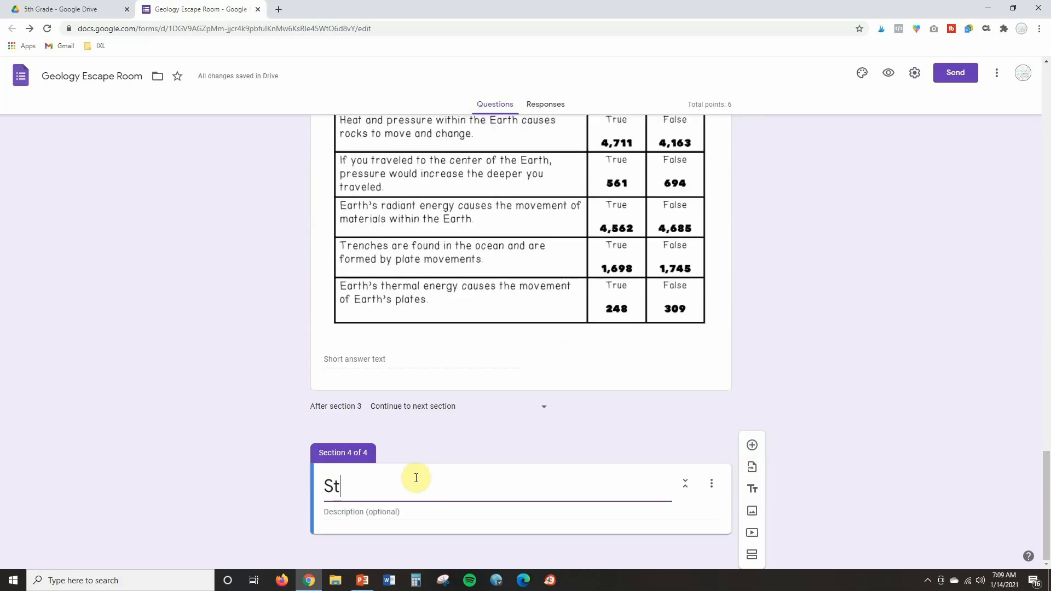
{"action": "type", "text": "ation 3:"}
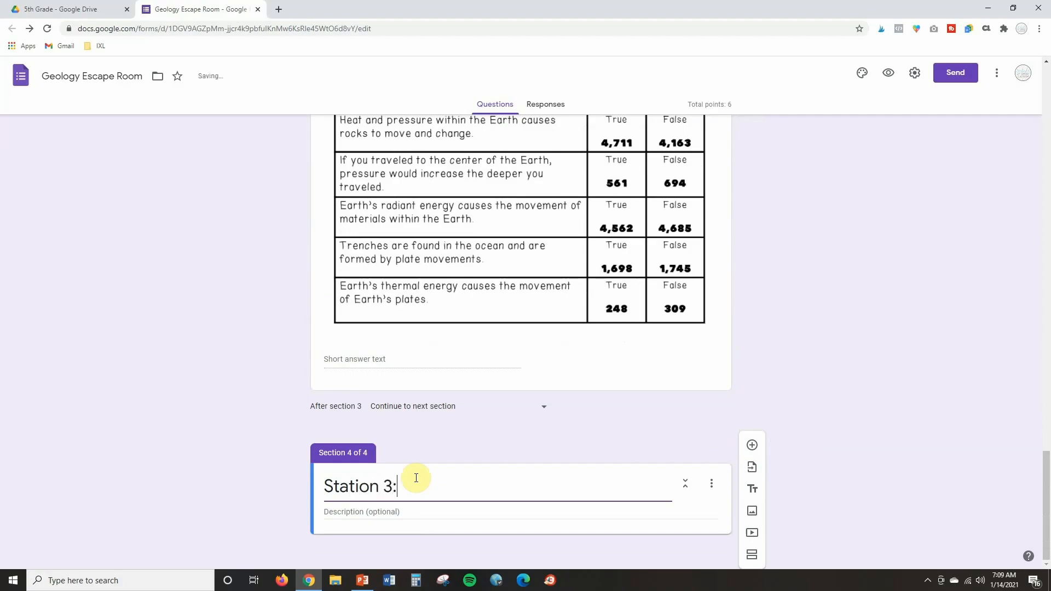
Step: Switch to PowerPoint, copy both instruction paragraphs from the Station 3: Model It slide, and return to the form
{"action": "left_click", "coordinate": [363, 580]}
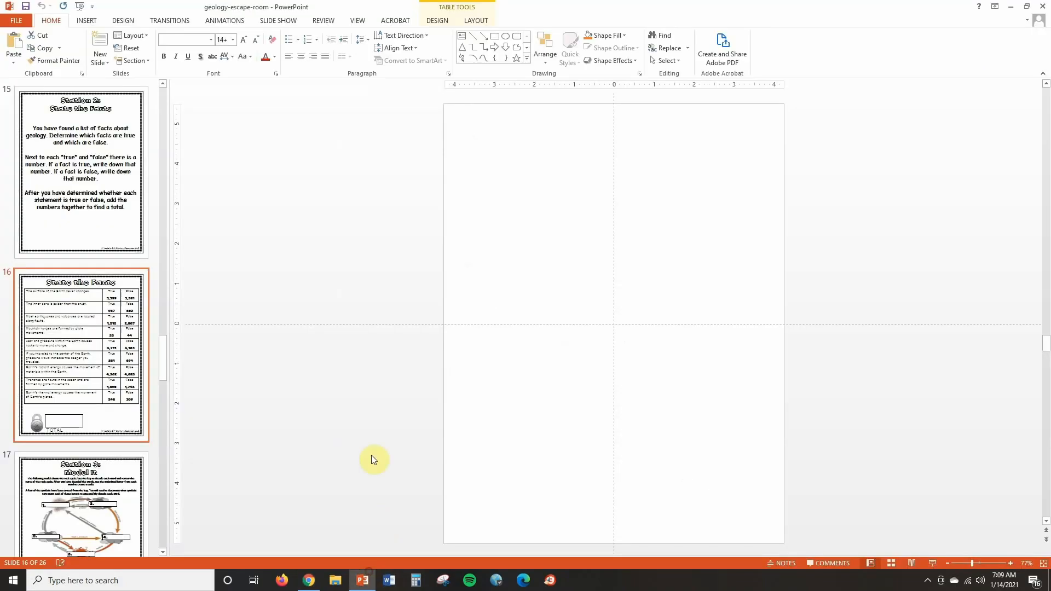
{"action": "left_click", "coordinate": [117, 465]}
{"action": "scroll", "coordinate": [110, 438], "scroll_direction": "down", "scroll_amount": 4}
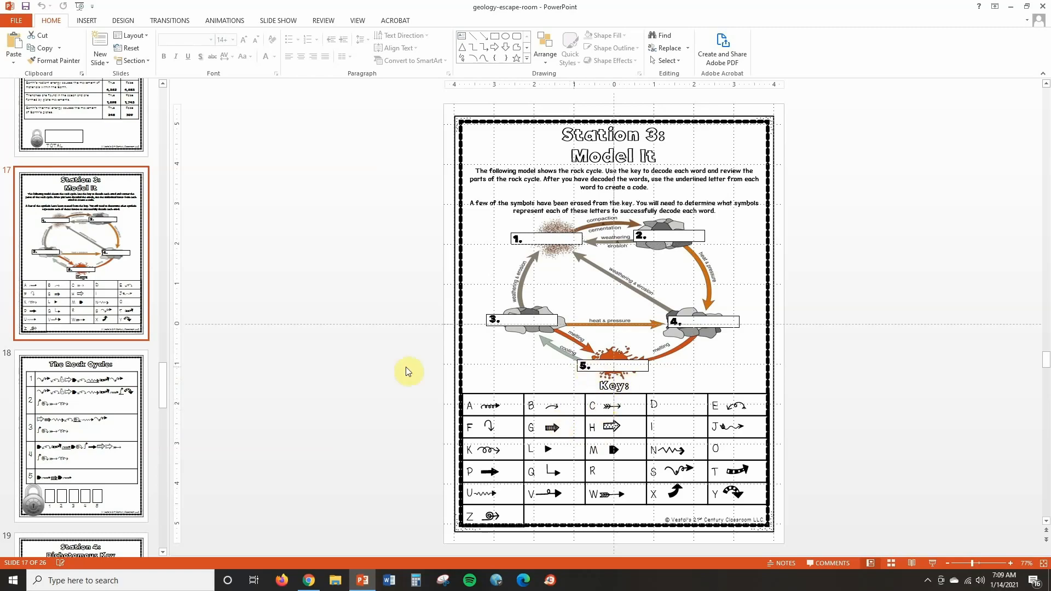
{"action": "left_click", "coordinate": [95, 372]}
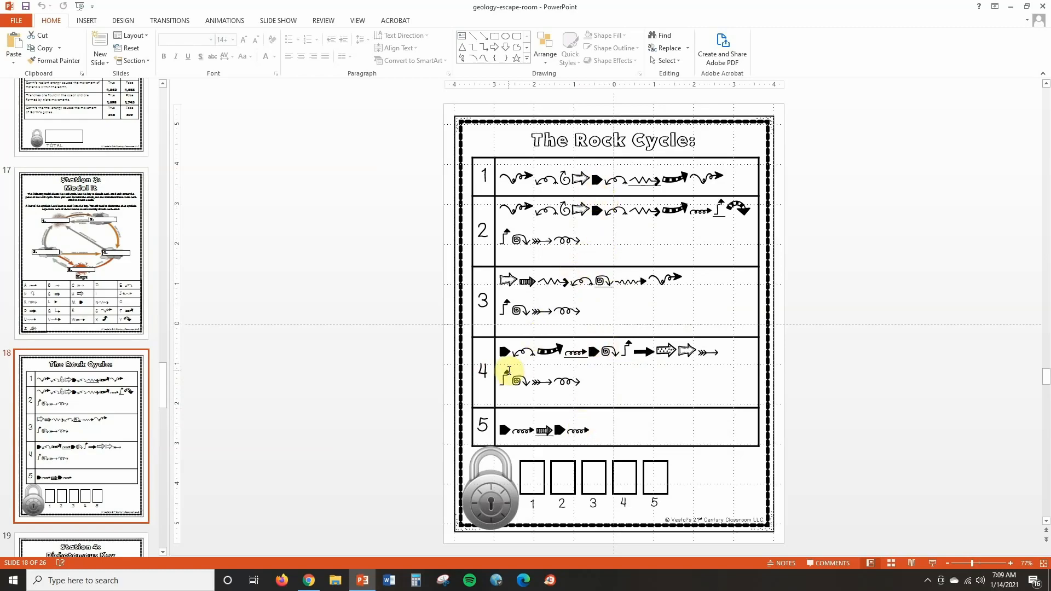
{"action": "left_click", "coordinate": [130, 242]}
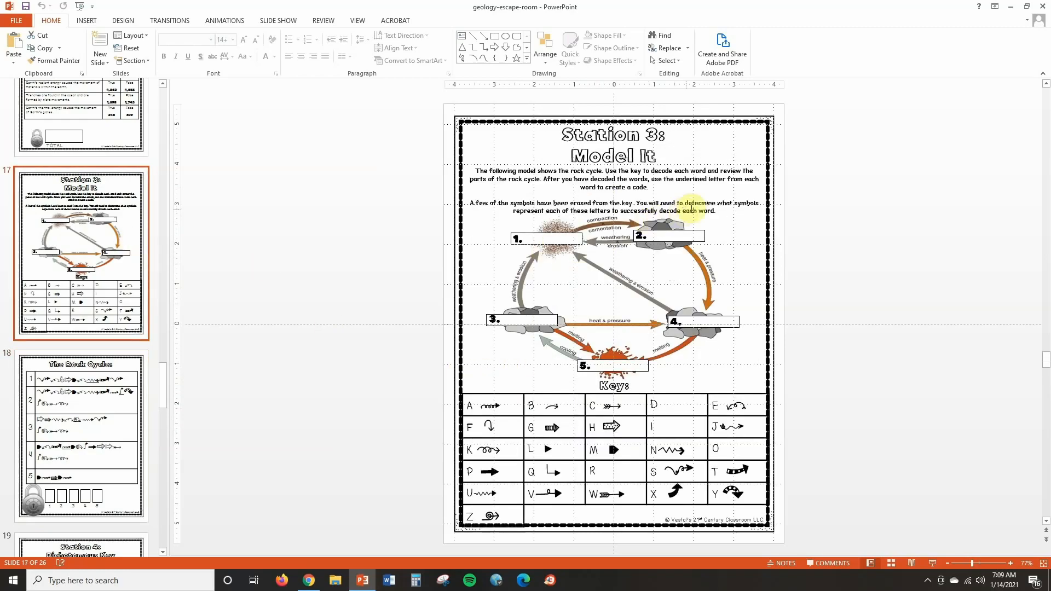
{"action": "left_click", "coordinate": [723, 215]}
{"action": "left_click_drag", "start_coordinate": [723, 215], "coordinate": [474, 171]}
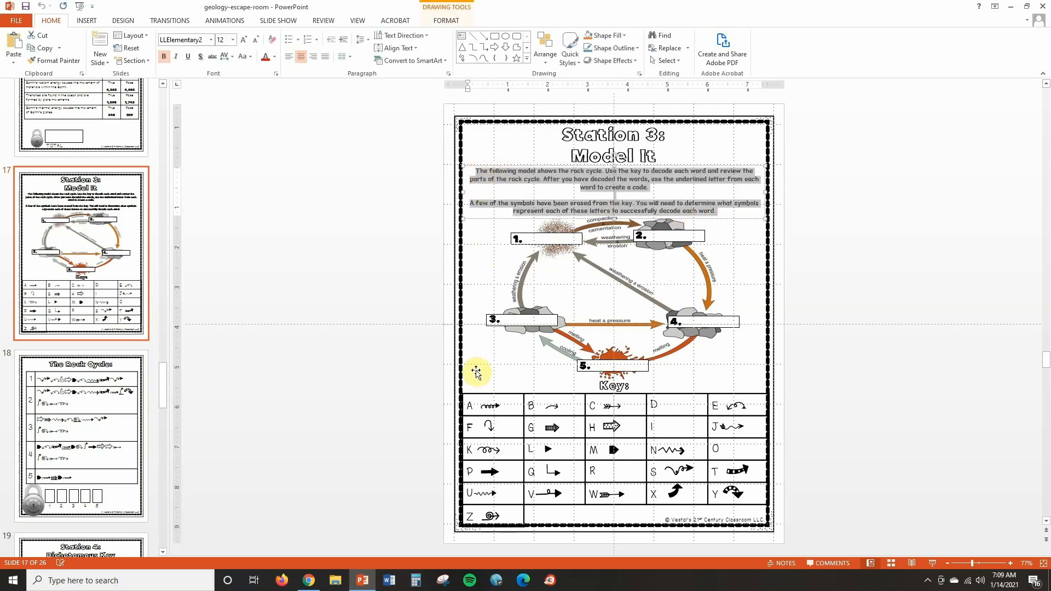
{"action": "left_click", "coordinate": [309, 580]}
Step: Complete the section title with "Model It" and add a question with the copied rock cycle instructions as its text
{"action": "type", "text": "Model It"}
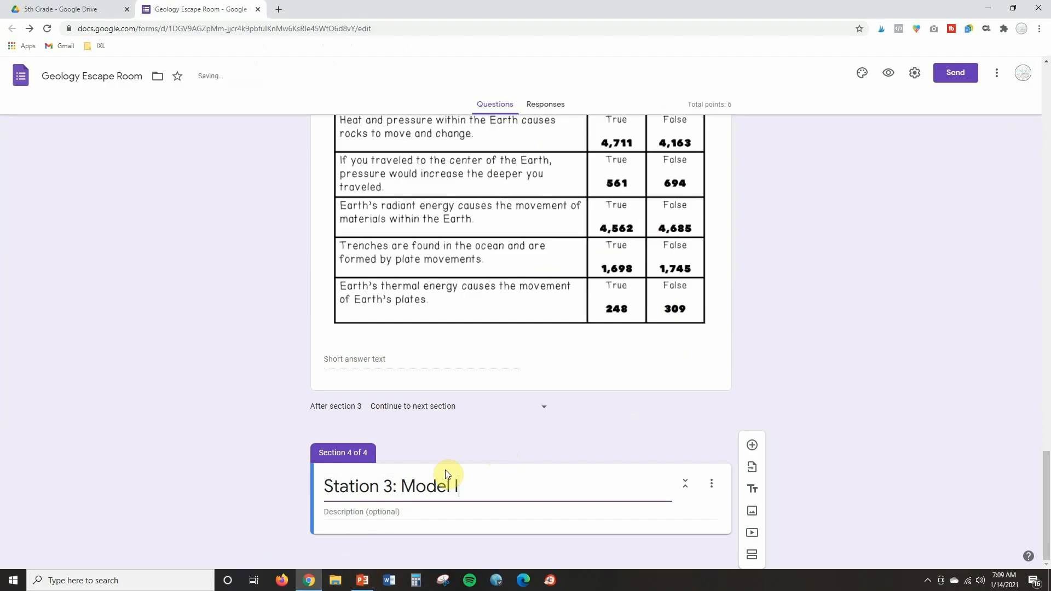
{"action": "left_click", "coordinate": [752, 447]}
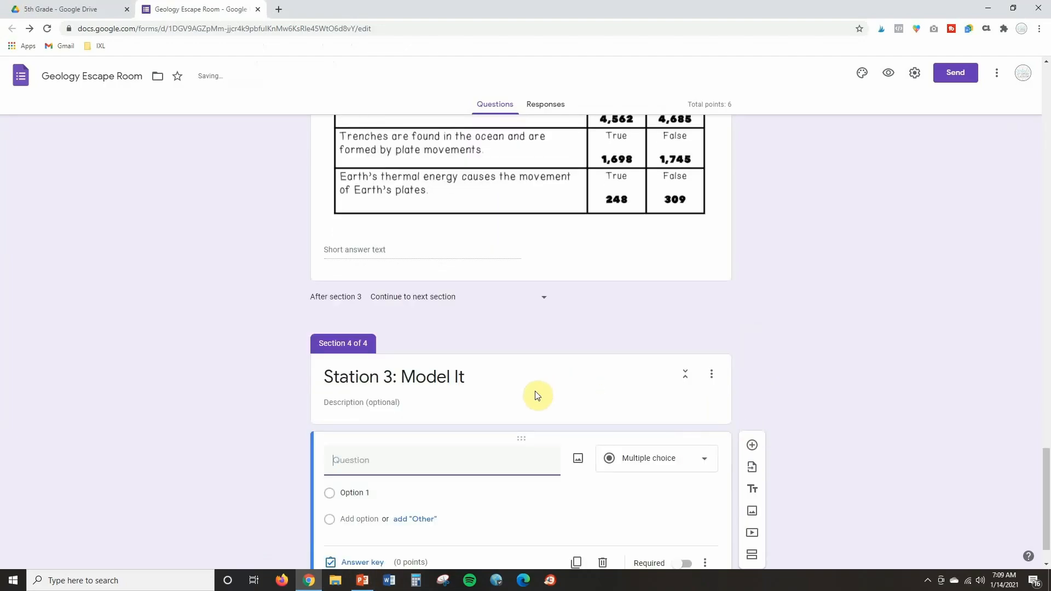
{"action": "type", "text": "The following model shows the rock cycle. Use the key to decode each word and review the parts of the rock cycle. After you have decoded the words, use the underlined letter from each word to create a code.A few of the symbols have been erased from the key. You will need to determine what symbols represent each of these letters to successfully decode each word."}
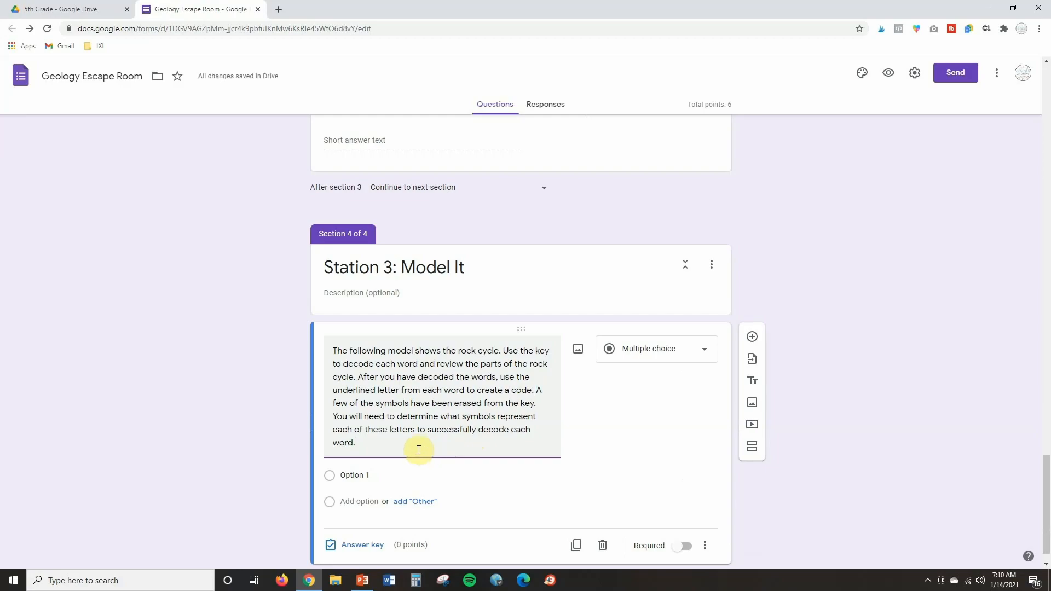
Step: Append "Type your responses in the spaces provided. Use all lower case letters when typing your responses." to the Station 3 question text
{"action": "left_click", "coordinate": [418, 450]}
{"action": "type", "text": "Type your responses in the spaces provided. Use all lower case letters when typing your repsonses."}
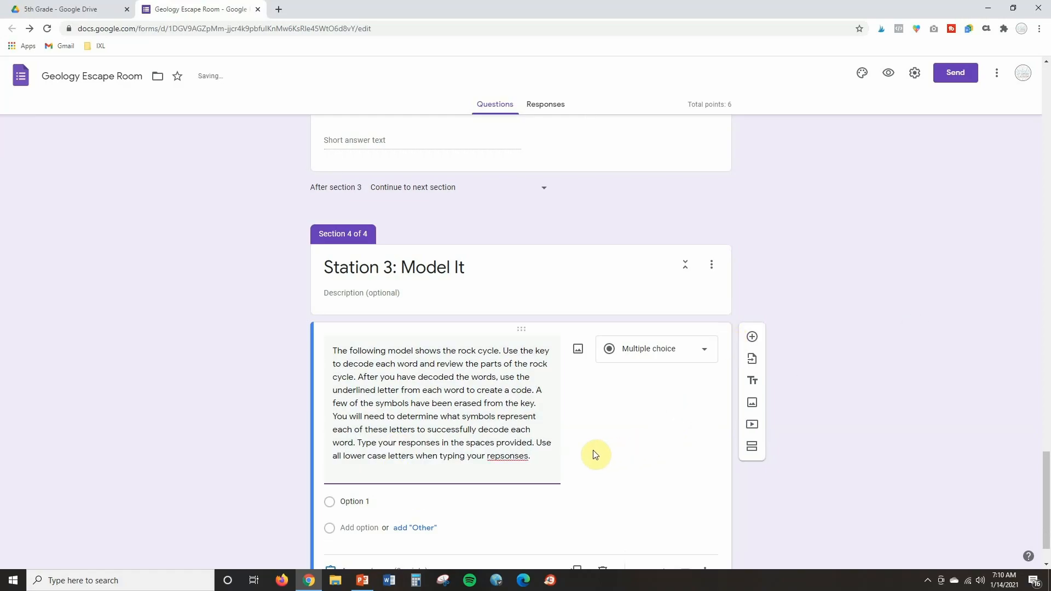
{"action": "right_click", "coordinate": [521, 455]}
{"action": "left_click", "coordinate": [558, 298]}
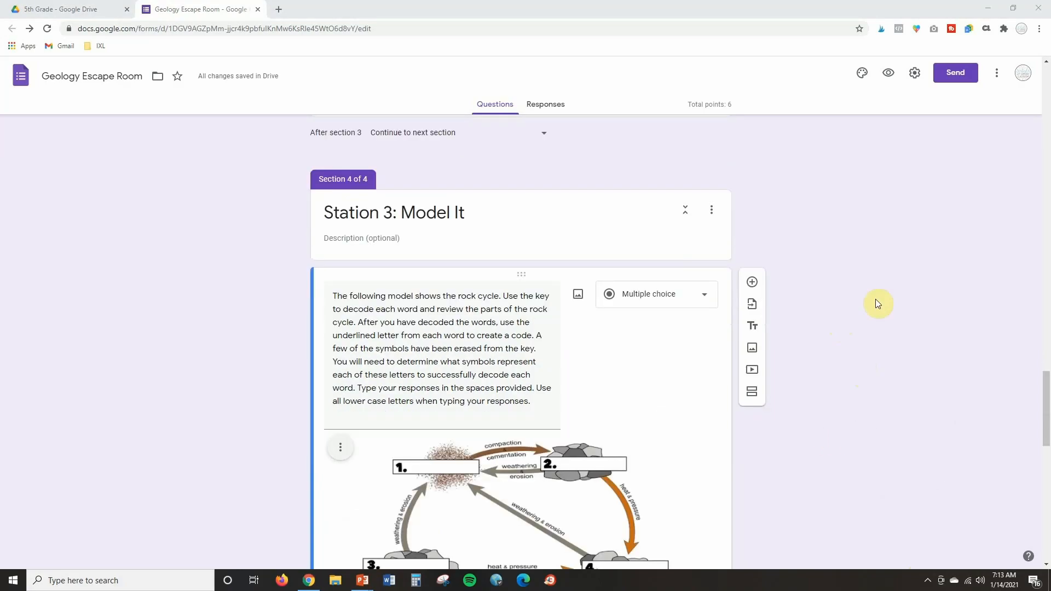
Step: Examine the rock cycle model, symbol key and coded words table in the Station 3 question's image
{"action": "scroll", "coordinate": [882, 295], "scroll_direction": "down", "scroll_amount": 5}
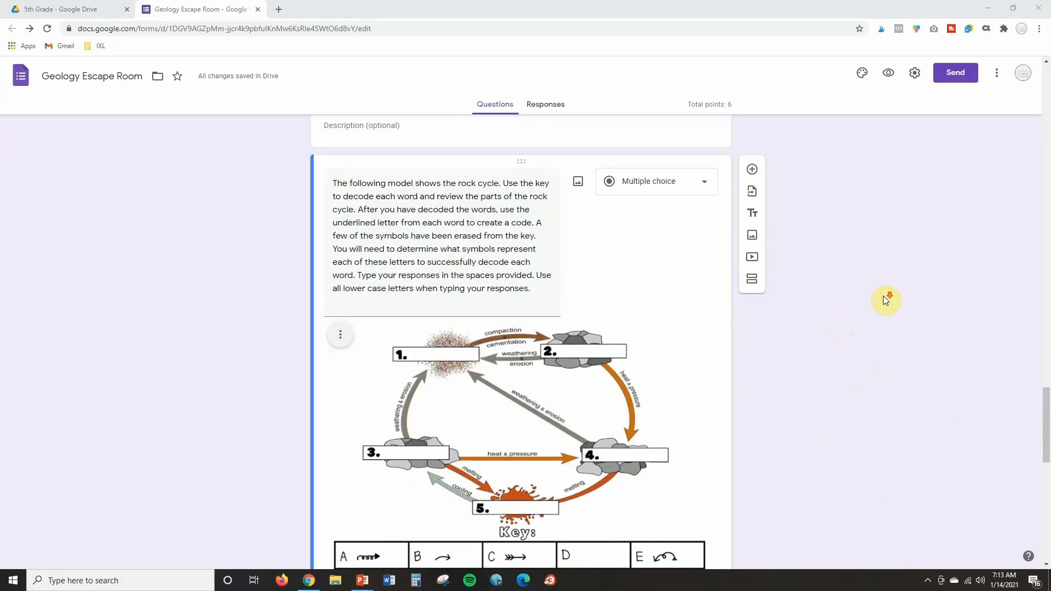
{"action": "scroll", "coordinate": [884, 295], "scroll_direction": "down", "scroll_amount": 4}
{"action": "scroll", "coordinate": [885, 294], "scroll_direction": "up", "scroll_amount": 5}
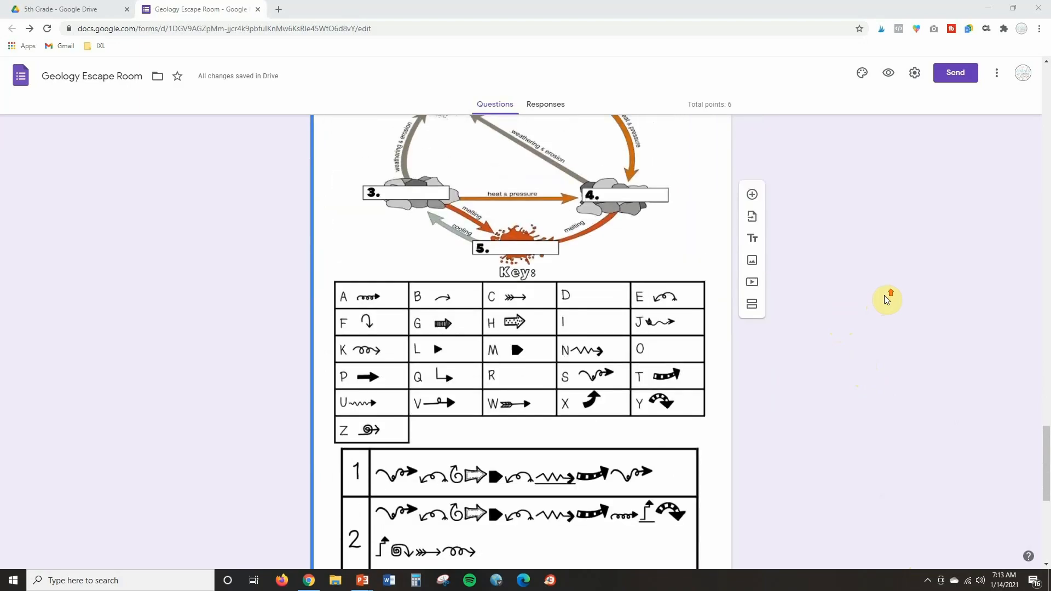
{"action": "scroll", "coordinate": [600, 317], "scroll_direction": "down", "scroll_amount": 7}
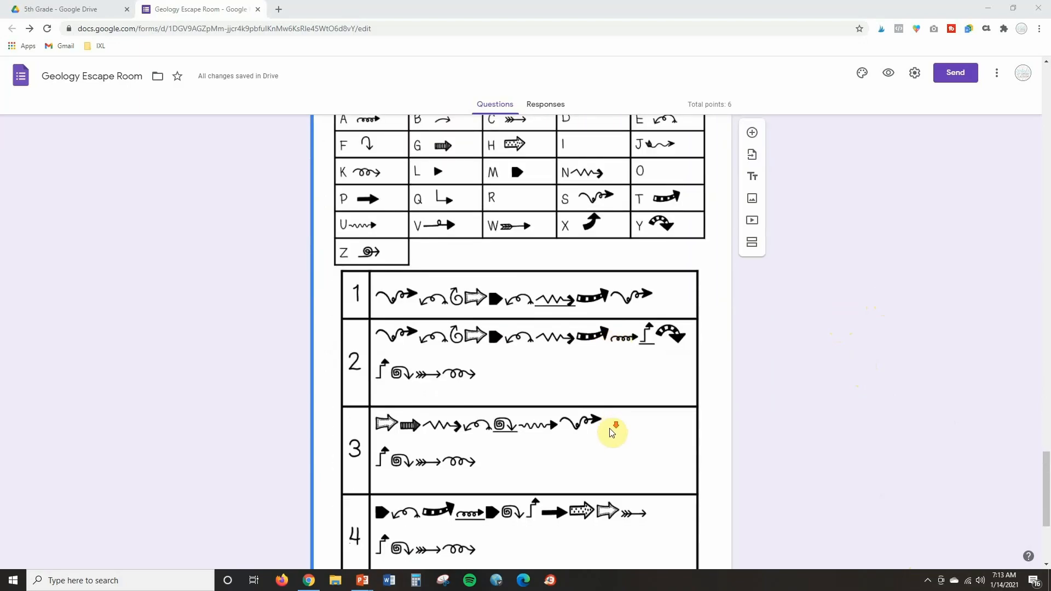
Step: Change the Station 3 rock cycle question to a short answer and make it required
{"action": "scroll", "coordinate": [624, 416], "scroll_direction": "down", "scroll_amount": 1}
{"action": "scroll", "coordinate": [745, 426], "scroll_direction": "up", "scroll_amount": 10}
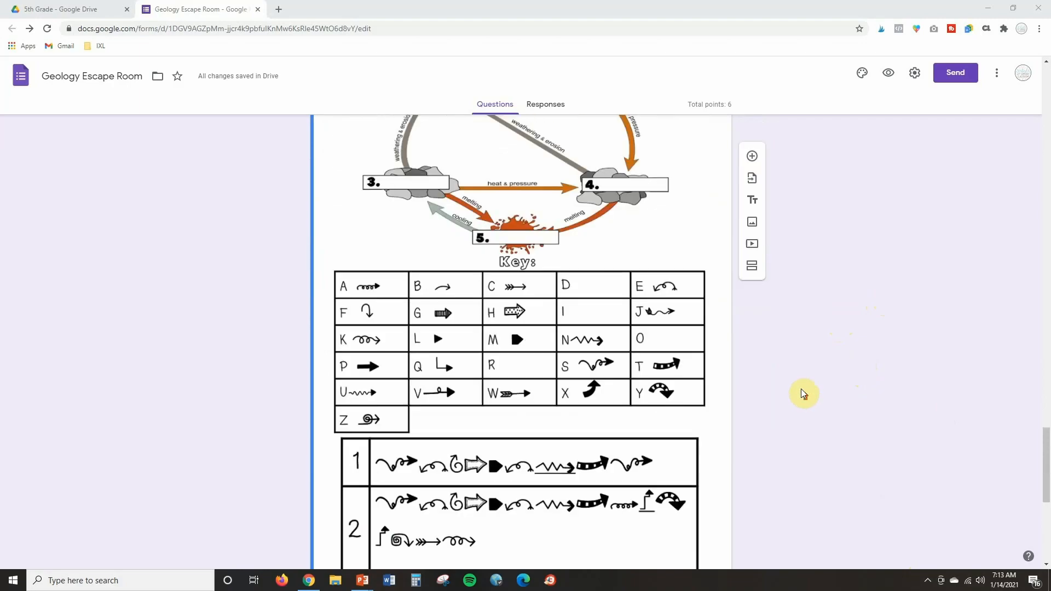
{"action": "scroll", "coordinate": [804, 383], "scroll_direction": "up", "scroll_amount": 1}
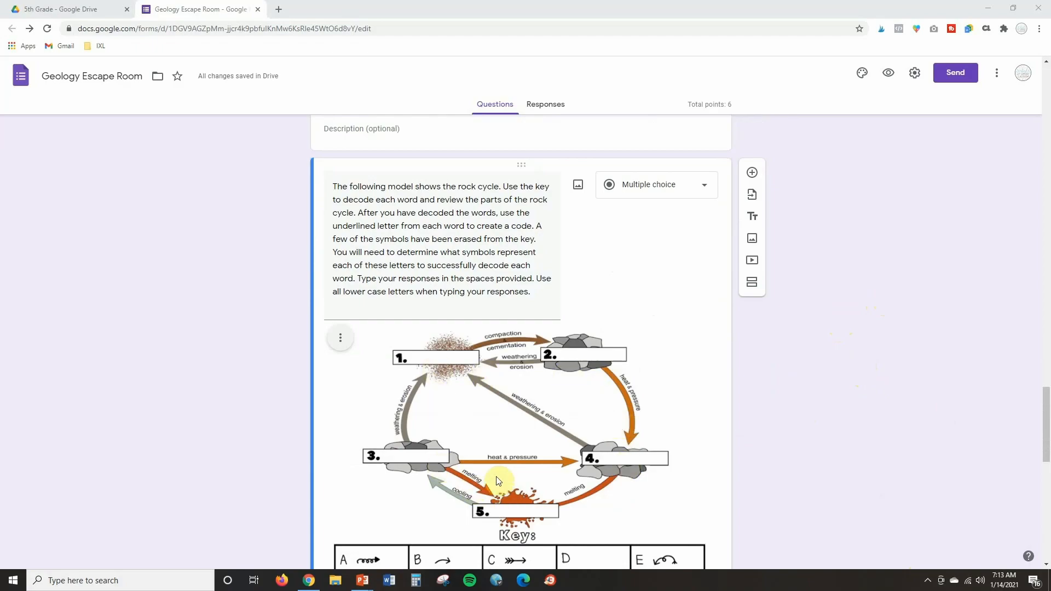
{"action": "left_click", "coordinate": [648, 195]}
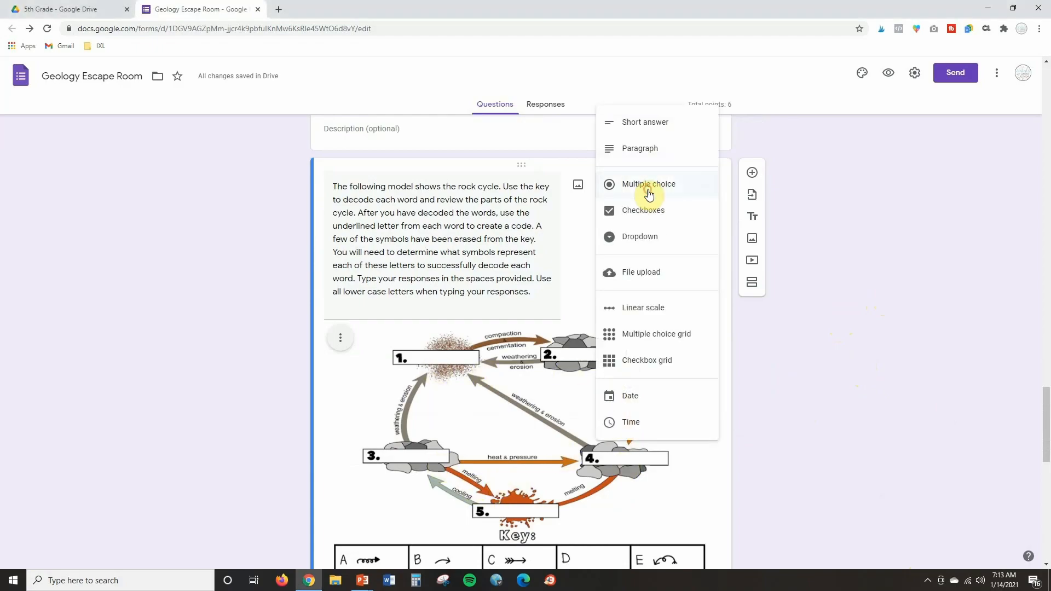
{"action": "left_click", "coordinate": [645, 124]}
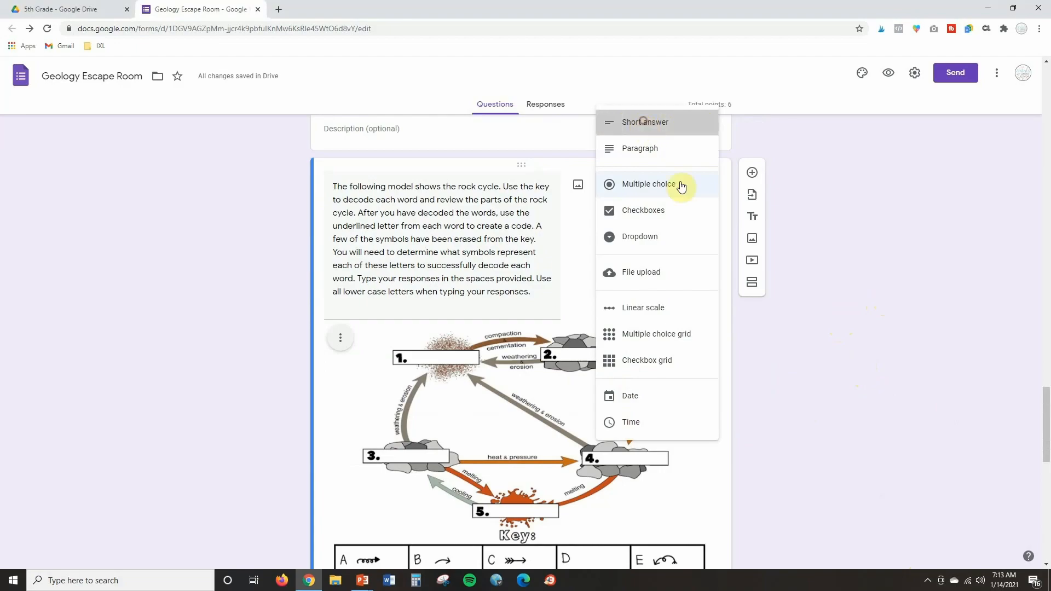
{"action": "scroll", "coordinate": [755, 310], "scroll_direction": "down", "scroll_amount": 9}
{"action": "scroll", "coordinate": [566, 376], "scroll_direction": "down", "scroll_amount": 2}
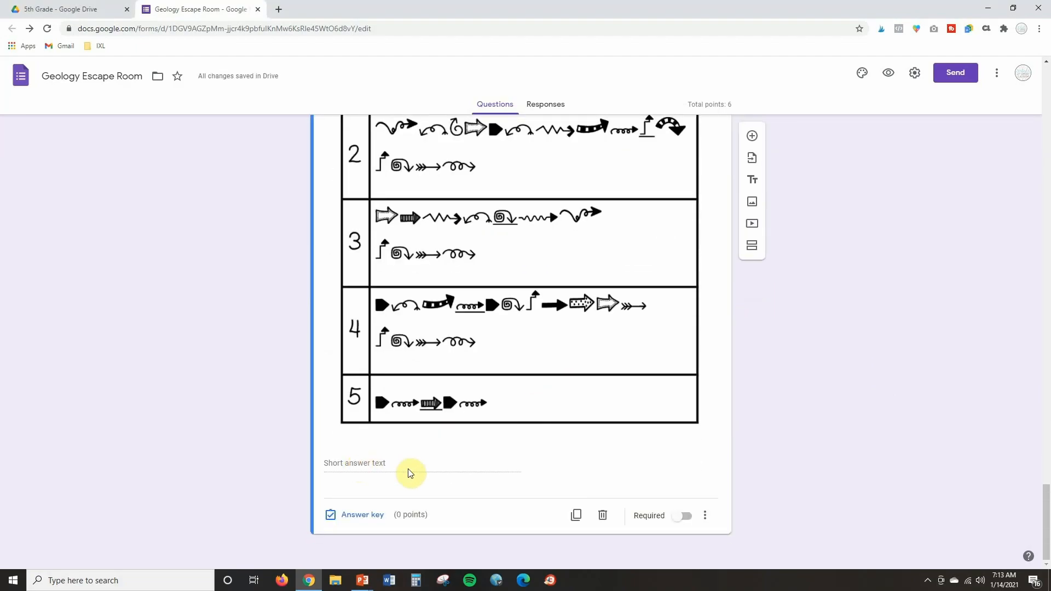
{"action": "left_click", "coordinate": [680, 517]}
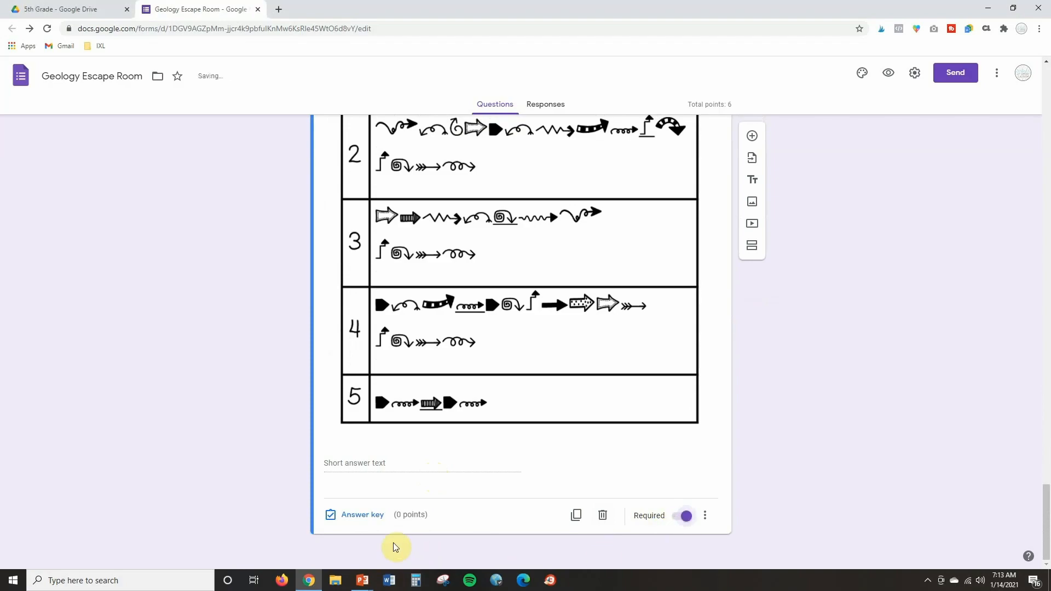
Step: Set the rock cycle question's answer key to 1 point with "sediments" as the correct answer
{"action": "left_click", "coordinate": [362, 516]}
{"action": "scroll", "coordinate": [593, 479], "scroll_direction": "up", "scroll_amount": 10}
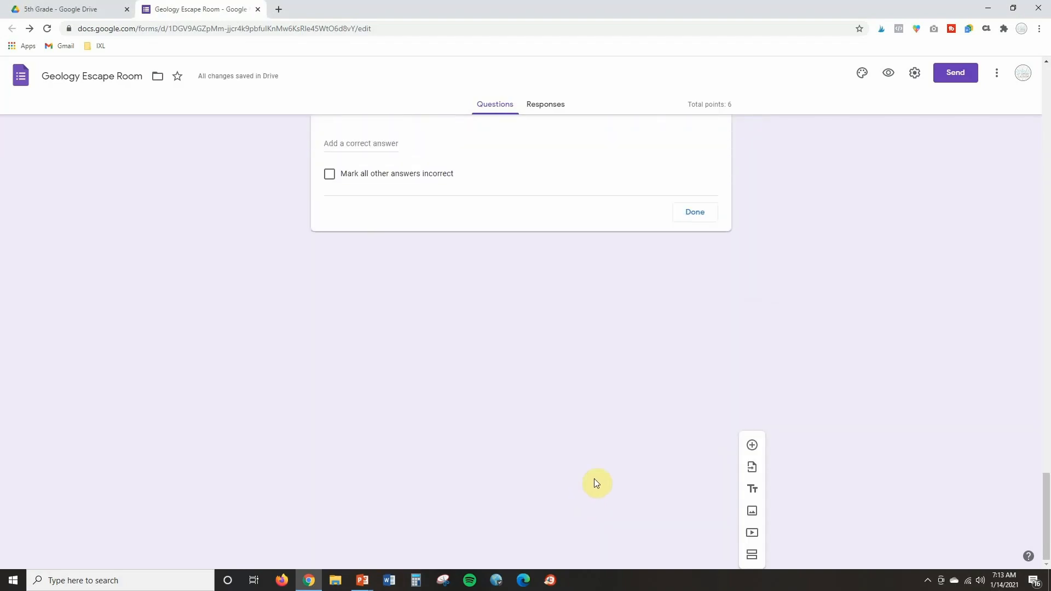
{"action": "scroll", "coordinate": [609, 486], "scroll_direction": "down", "scroll_amount": 4}
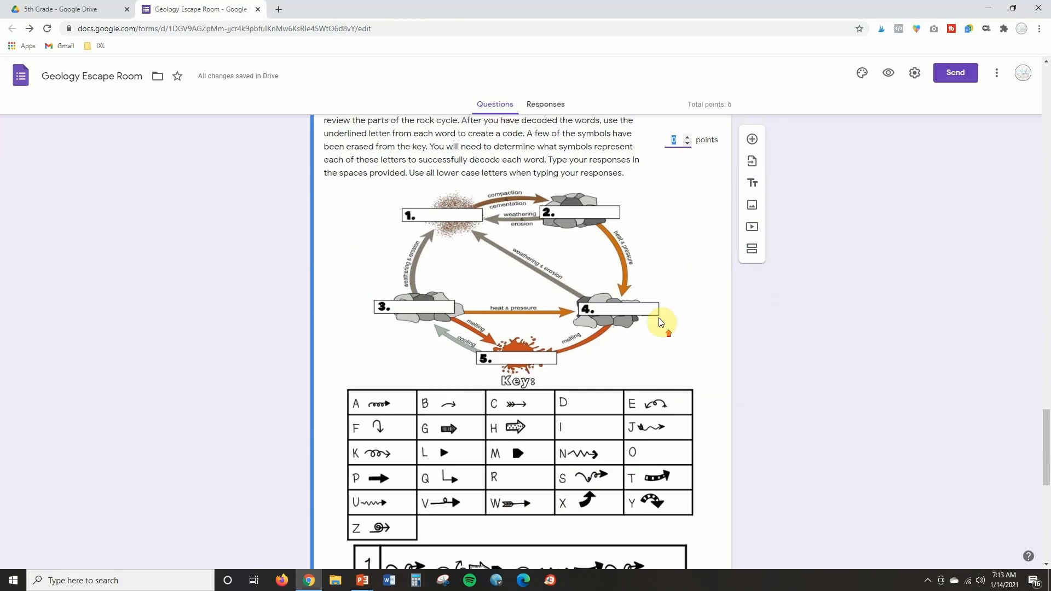
{"action": "scroll", "coordinate": [664, 322], "scroll_direction": "up", "scroll_amount": 2}
{"action": "left_click", "coordinate": [688, 244]}
{"action": "scroll", "coordinate": [500, 405], "scroll_direction": "down", "scroll_amount": 10}
{"action": "left_click", "coordinate": [339, 423]}
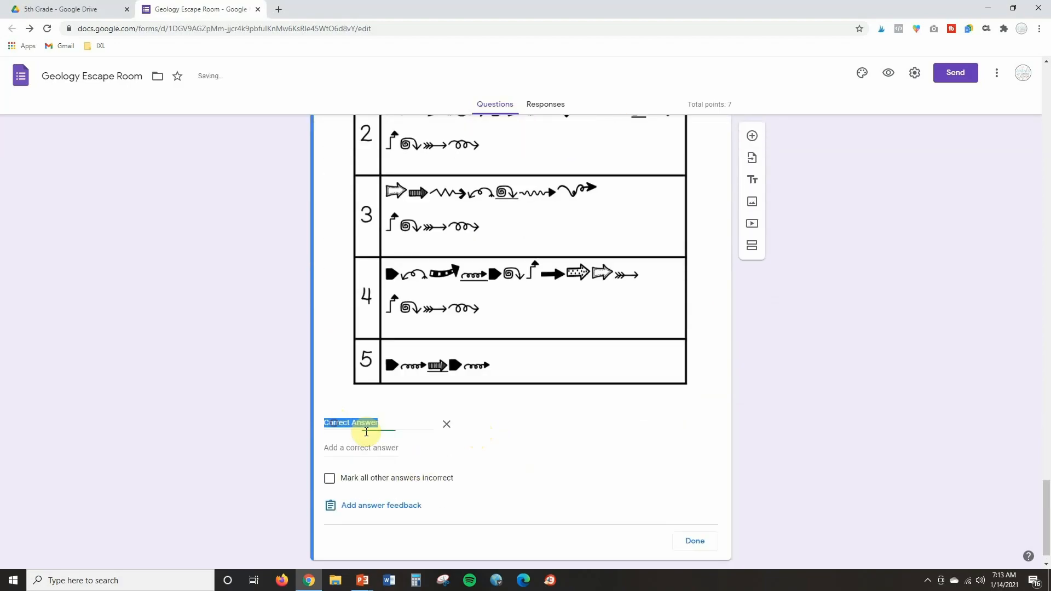
{"action": "type", "text": "sediments"}
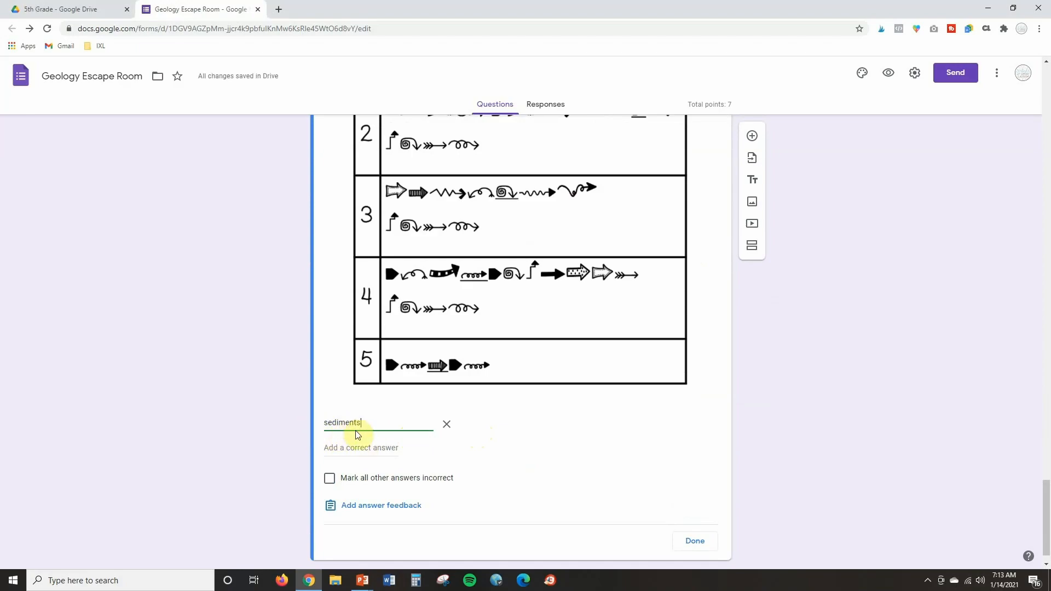
{"action": "left_click", "coordinate": [687, 542]}
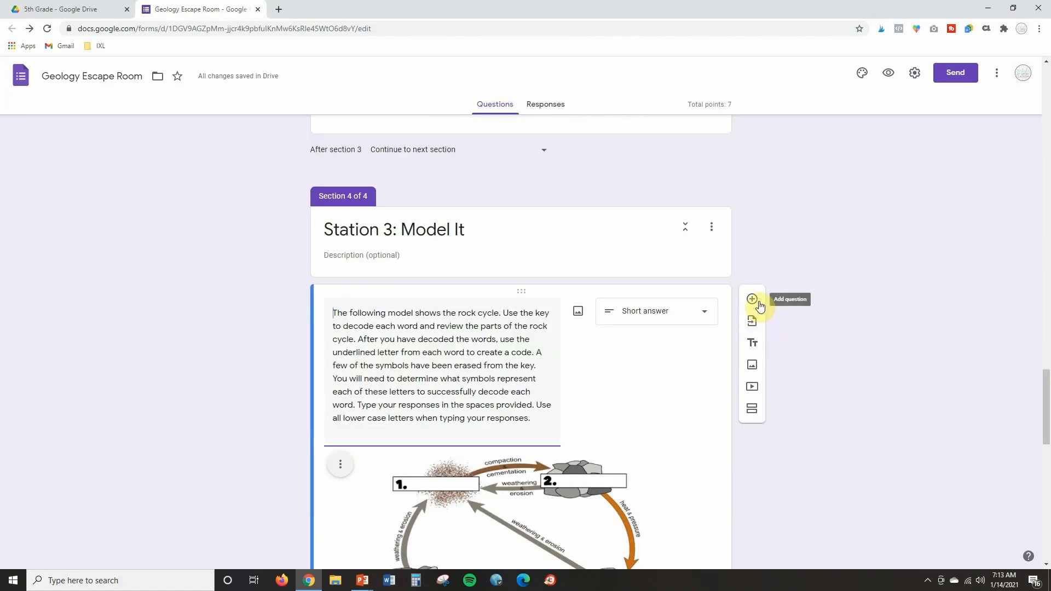
Step: Add a required short answer question titled "2." below the rock cycle question
{"action": "left_click", "coordinate": [752, 300]}
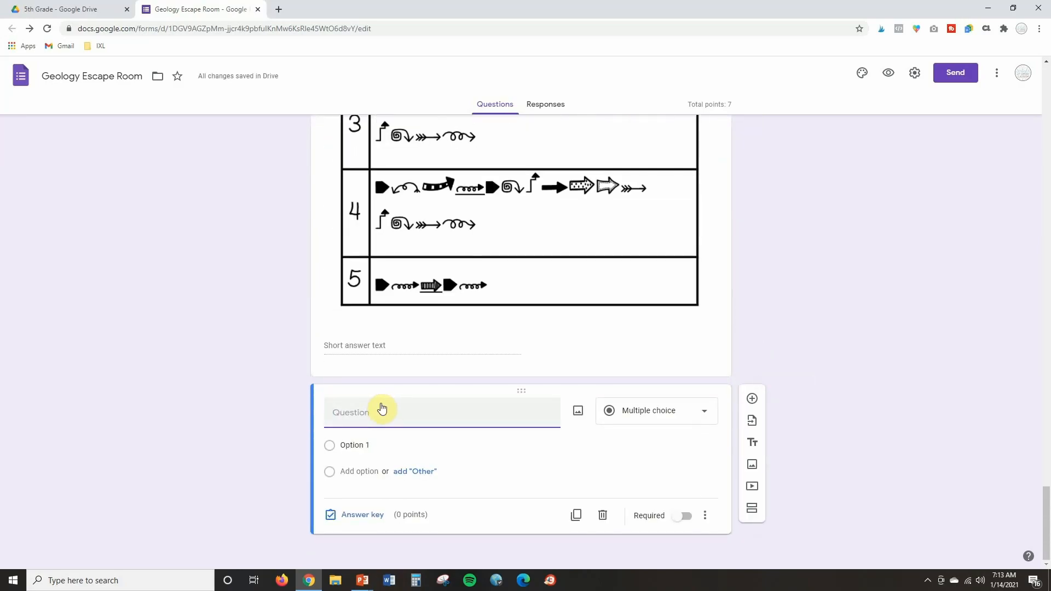
{"action": "type", "text": "2."}
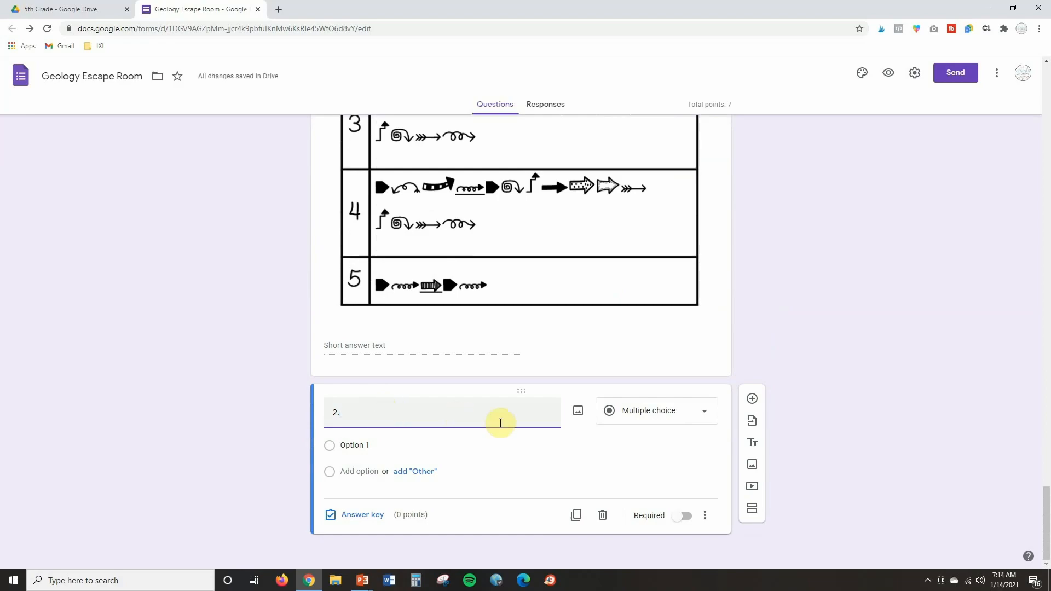
{"action": "left_click", "coordinate": [649, 411]}
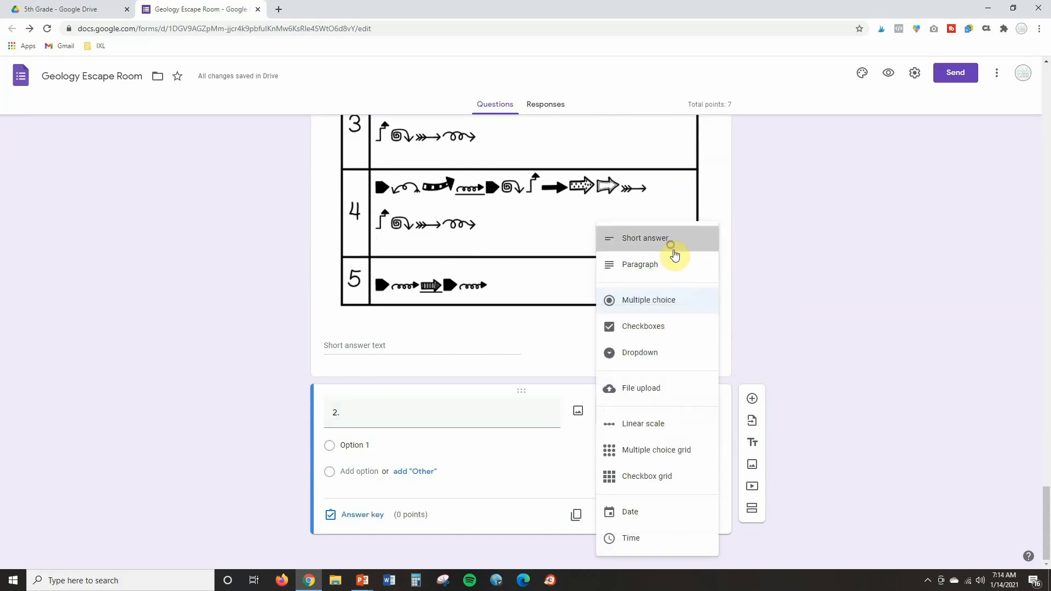
{"action": "left_click", "coordinate": [672, 240]}
{"action": "left_click", "coordinate": [685, 516]}
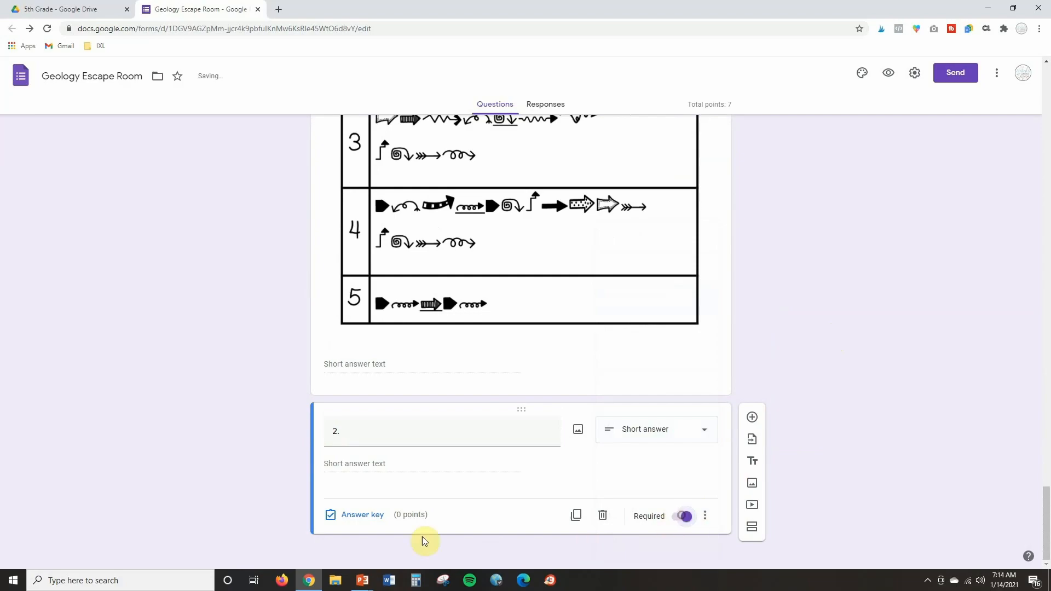
Step: Give question 2 an answer key worth 1 point with "sedimentary rock" as the correct answer
{"action": "left_click", "coordinate": [364, 520]}
{"action": "left_click", "coordinate": [687, 459]}
{"action": "left_click", "coordinate": [320, 489]}
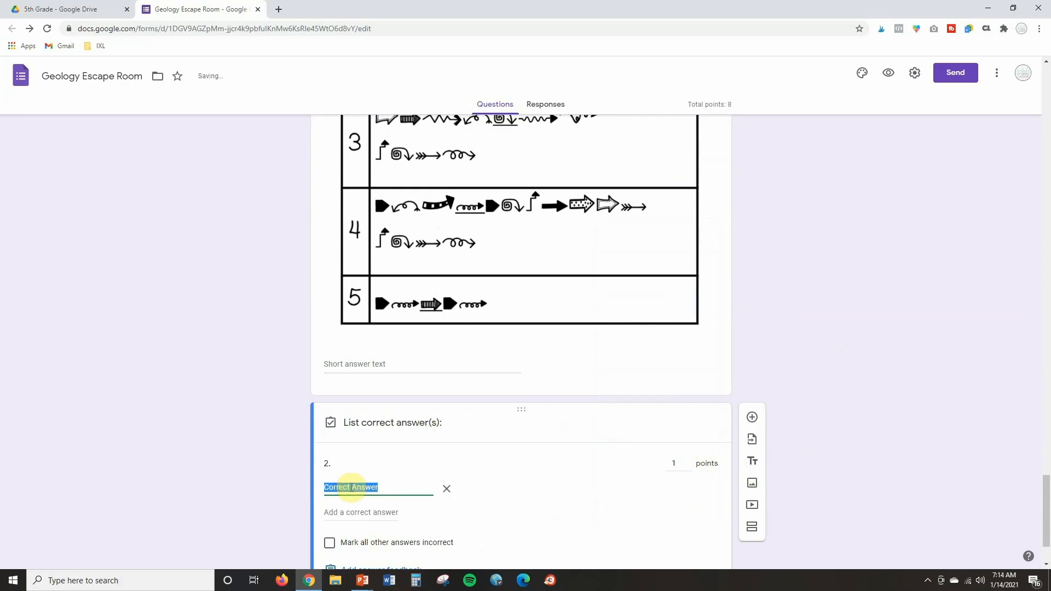
{"action": "type", "text": "sedimentary rock"}
{"action": "scroll", "coordinate": [767, 471], "scroll_direction": "down", "scroll_amount": 2}
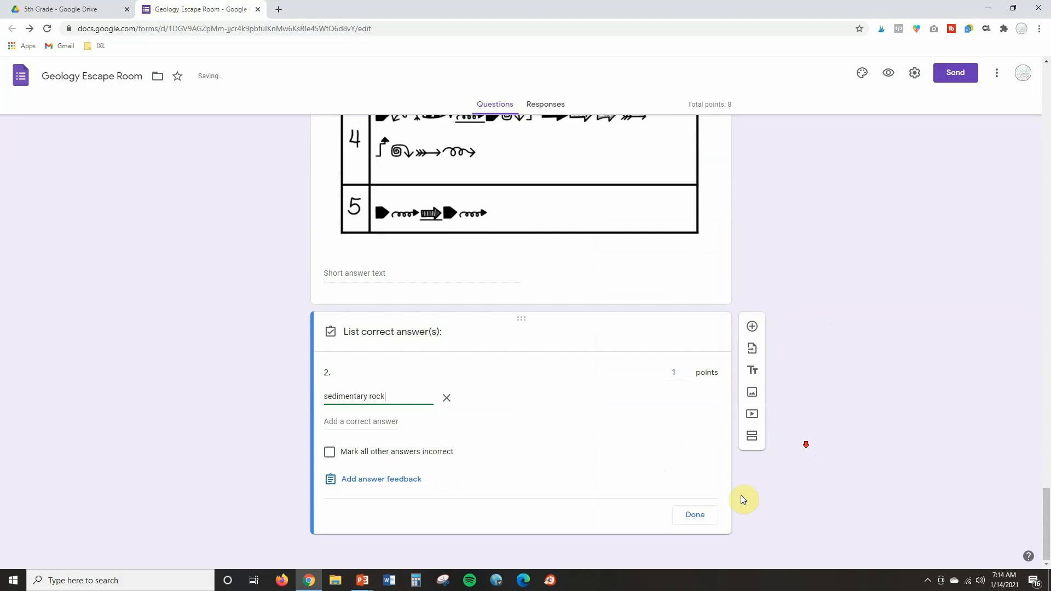
{"action": "left_click", "coordinate": [695, 514]}
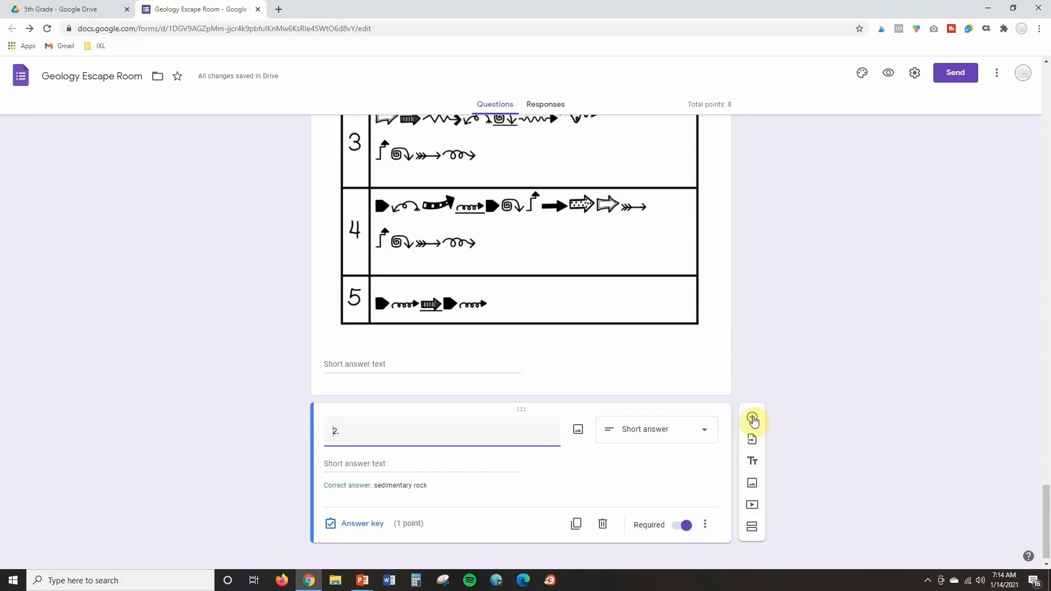
Step: Add a required short answer question "3." worth 1 point with the correct answer "igneous rock"
{"action": "left_click", "coordinate": [752, 417]}
{"action": "left_click", "coordinate": [358, 515]}
{"action": "left_click", "coordinate": [686, 460]}
{"action": "left_click", "coordinate": [392, 487]}
{"action": "type", "text": "igneous rock"}
Step: Add a required short answer question "4." worth 1 point with the correct answer "metamorphic rock"
{"action": "left_click", "coordinate": [752, 417]}
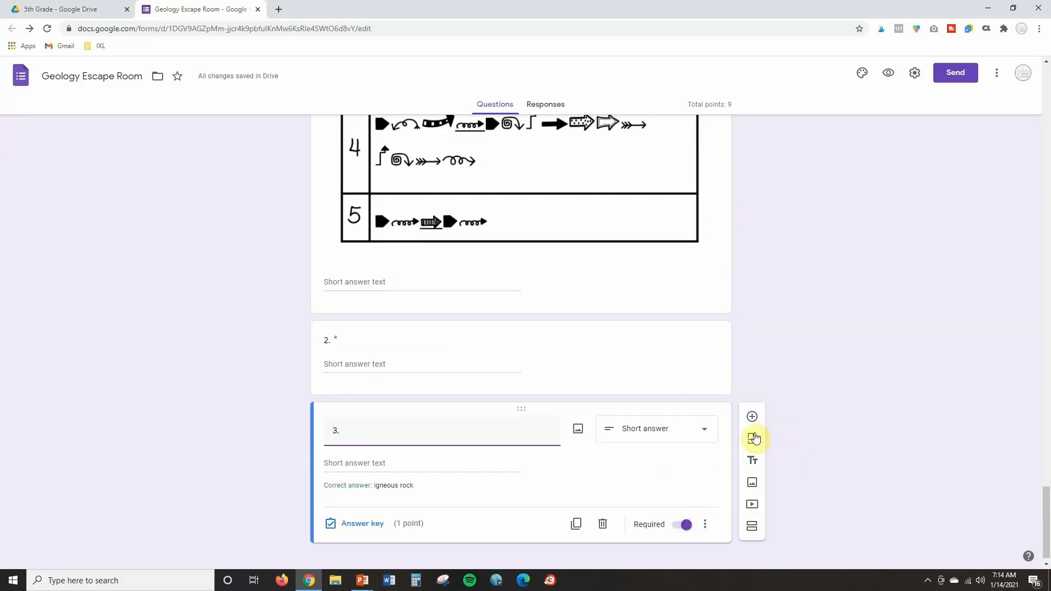
{"action": "left_click", "coordinate": [654, 411]}
{"action": "left_click", "coordinate": [629, 237]}
{"action": "left_click", "coordinate": [358, 515]}
{"action": "left_click", "coordinate": [364, 486]}
{"action": "type", "text": "metamorphic rock"}
Step: Add a required short answer question "5." worth 1 point with the correct answer "magma"
{"action": "left_click", "coordinate": [752, 384]}
{"action": "left_click", "coordinate": [362, 515]}
{"action": "left_click", "coordinate": [687, 441]}
{"action": "left_click", "coordinate": [692, 529]}
{"action": "left_click", "coordinate": [665, 411]}
{"action": "left_click", "coordinate": [651, 237]}
{"action": "left_click", "coordinate": [362, 515]}
{"action": "left_click", "coordinate": [359, 487]}
{"action": "type", "text": "magma"}
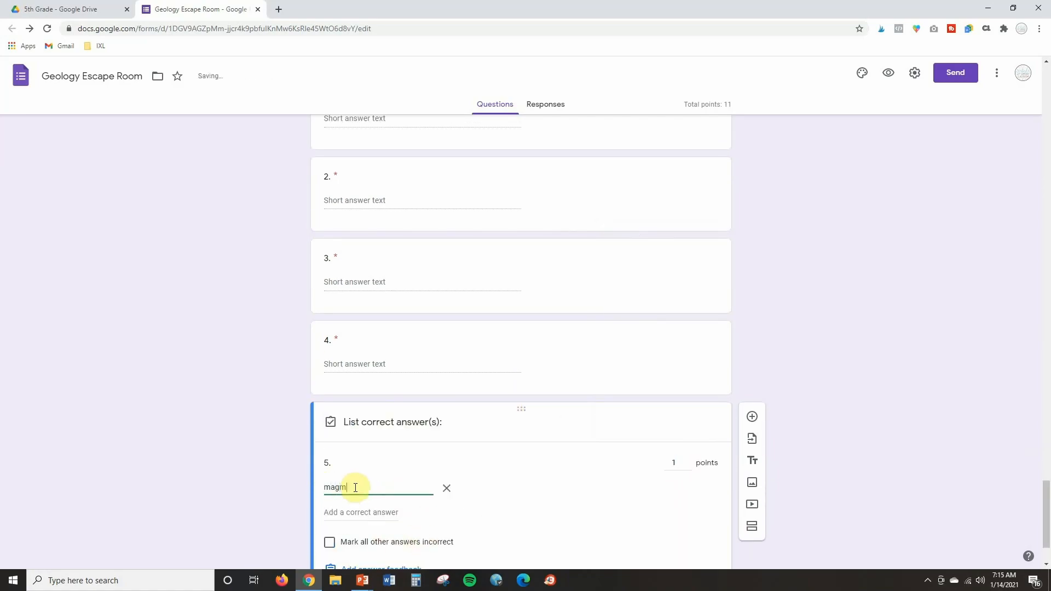
{"action": "scroll", "coordinate": [356, 488], "scroll_direction": "down", "scroll_amount": 2}
{"action": "left_click", "coordinate": [701, 525]}
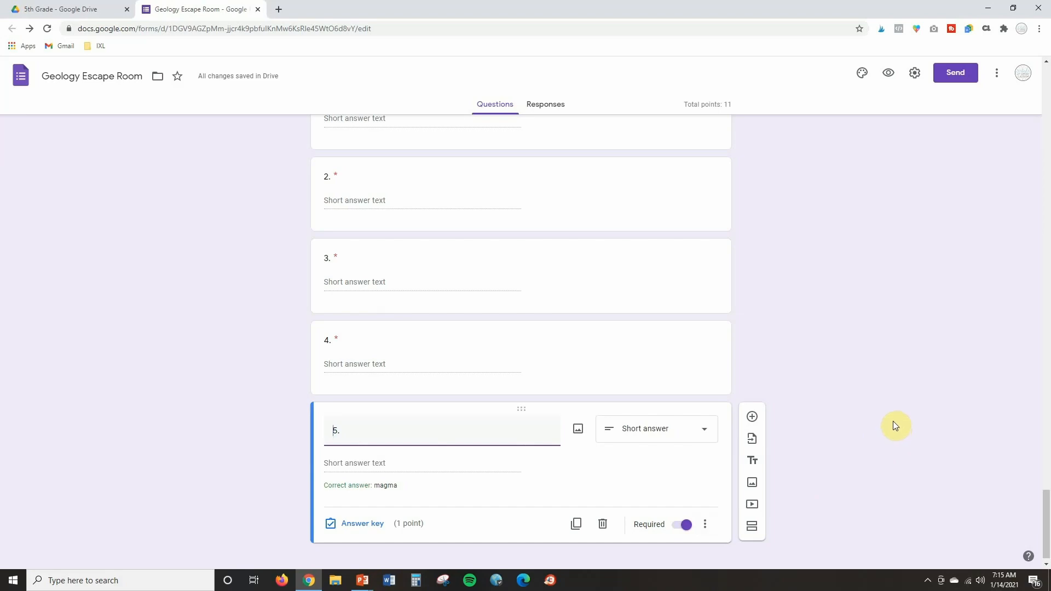
Step: Add a new section after question 5 and start its title with "Station 4:"
{"action": "scroll", "coordinate": [885, 424], "scroll_direction": "down", "scroll_amount": 1}
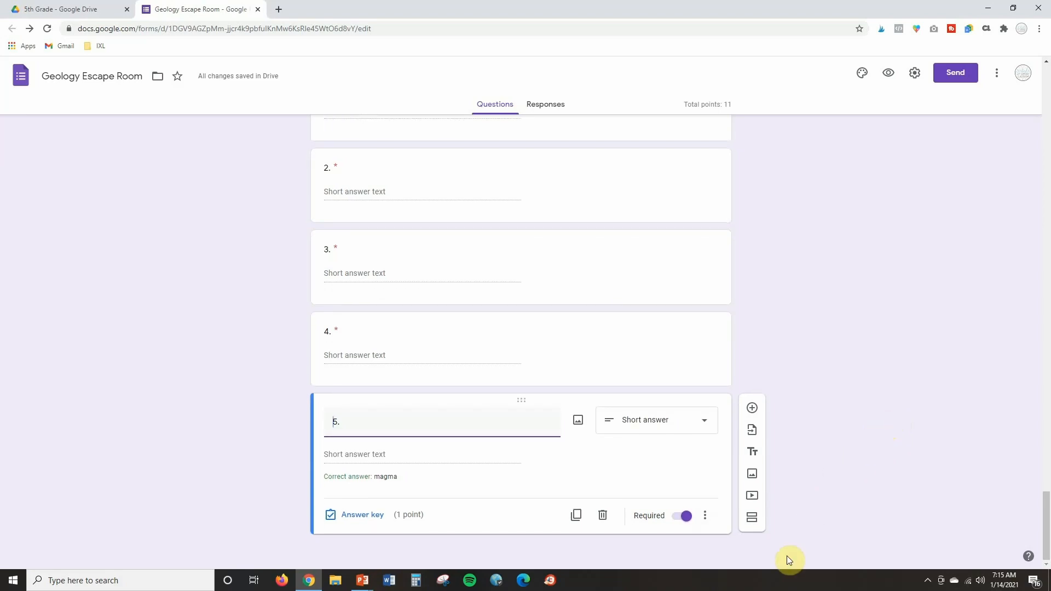
{"action": "left_click", "coordinate": [752, 518]}
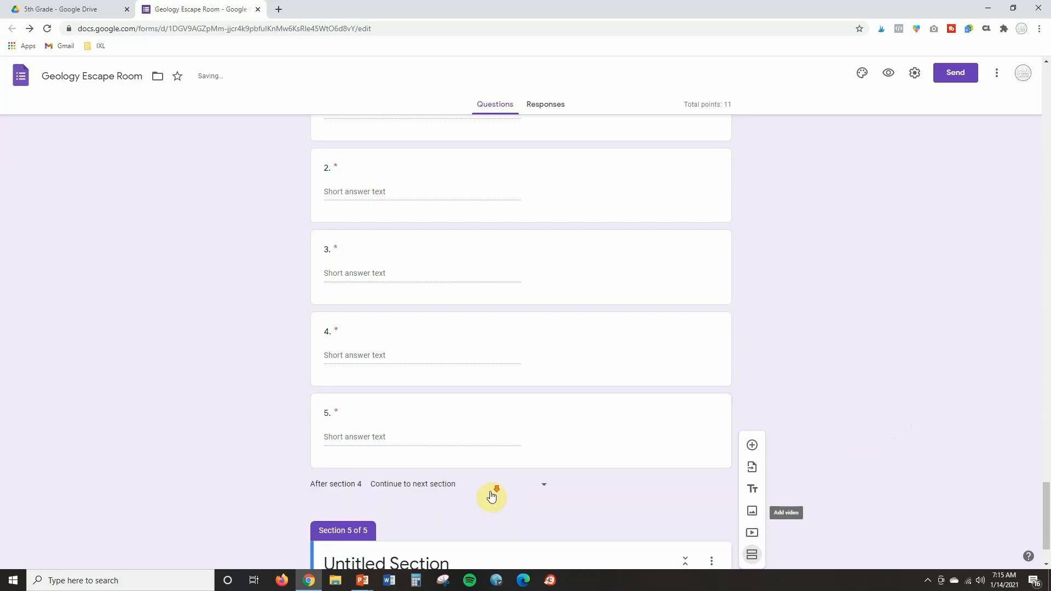
{"action": "left_click", "coordinate": [438, 481]}
{"action": "type", "text": "Stati"}
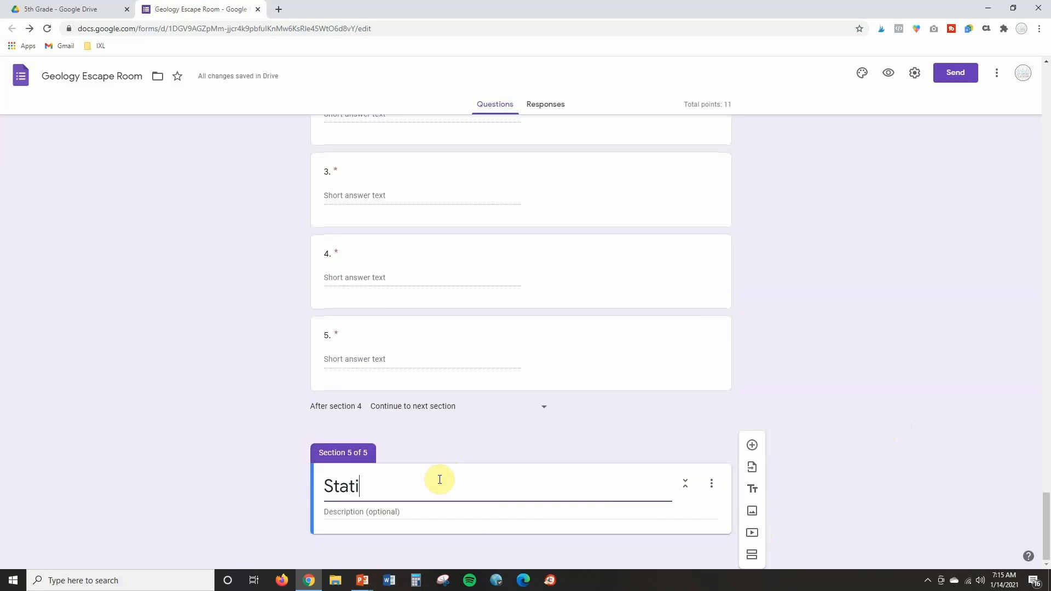
{"action": "type", "text": "on 4:"}
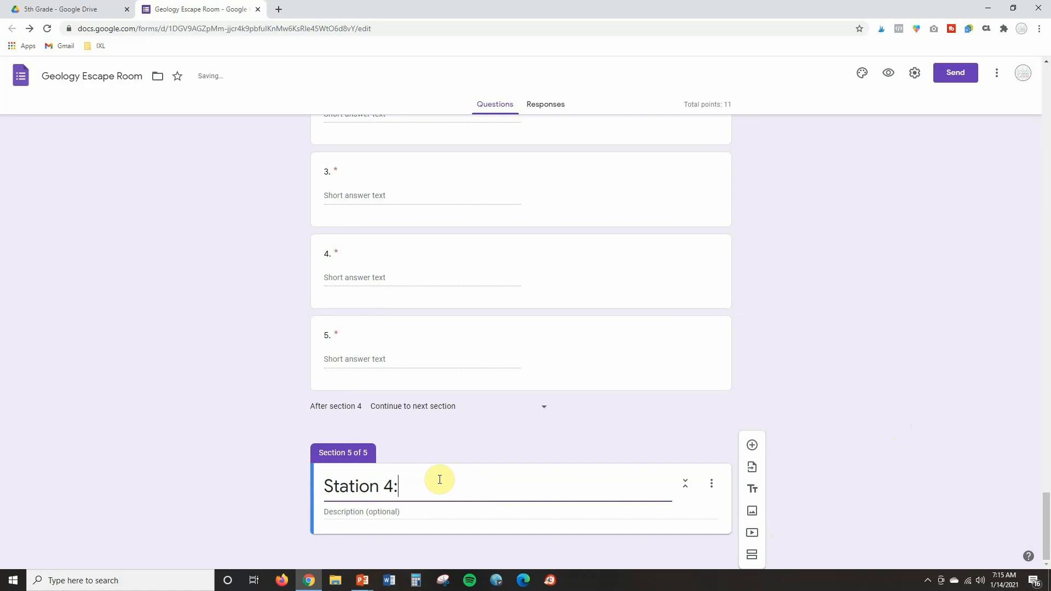
Step: Switch to PowerPoint, copy all the instruction text from the Station 4: Dichotomous Key slide, and return to the form
{"action": "key", "text": "alt+Tab"}
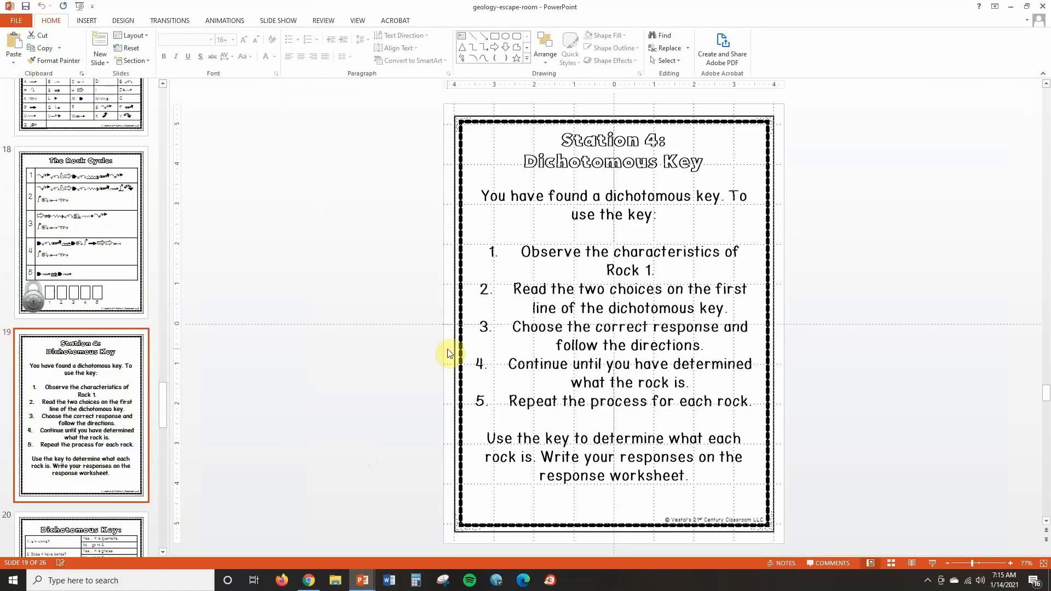
{"action": "scroll", "coordinate": [33, 389], "scroll_direction": "down", "scroll_amount": 3}
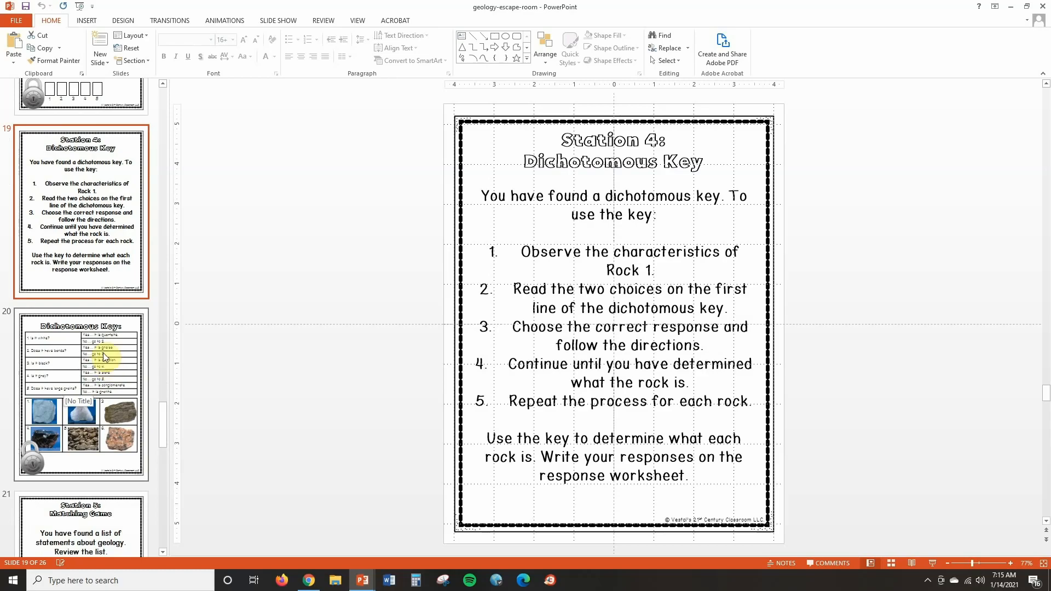
{"action": "mouse_move", "coordinate": [691, 480]}
{"action": "left_mouse_down"}
{"action": "mouse_move", "coordinate": [502, 347]}
{"action": "mouse_move", "coordinate": [475, 177]}
{"action": "left_mouse_up"}
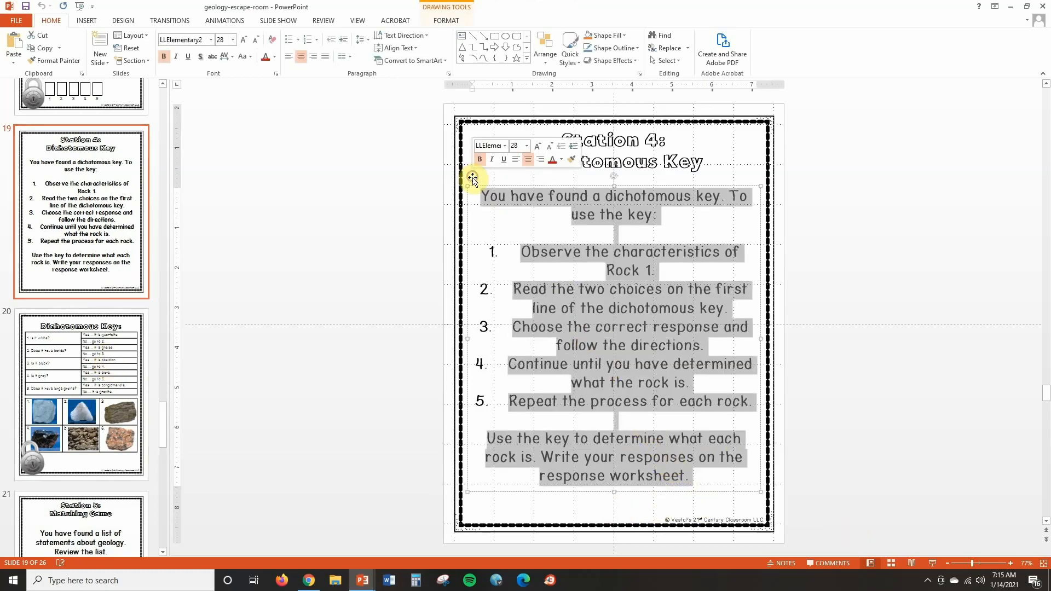
{"action": "left_click", "coordinate": [324, 570]}
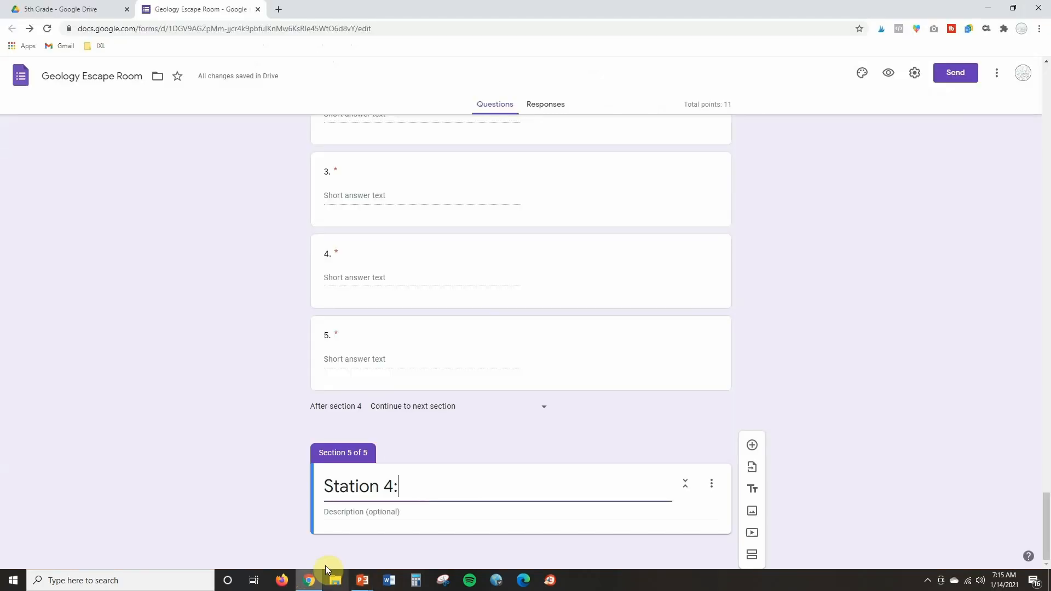
Step: Complete the section title with "Dichotomous Key" and add a question with the copied instructions as its text
{"action": "type", "text": "Dichotomous Key"}
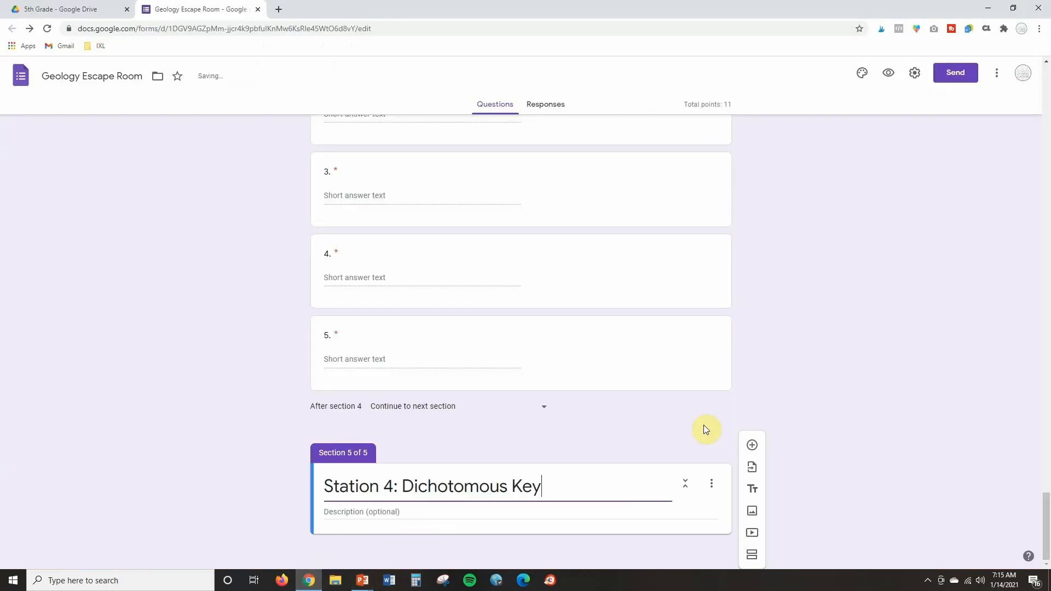
{"action": "left_click", "coordinate": [754, 446]}
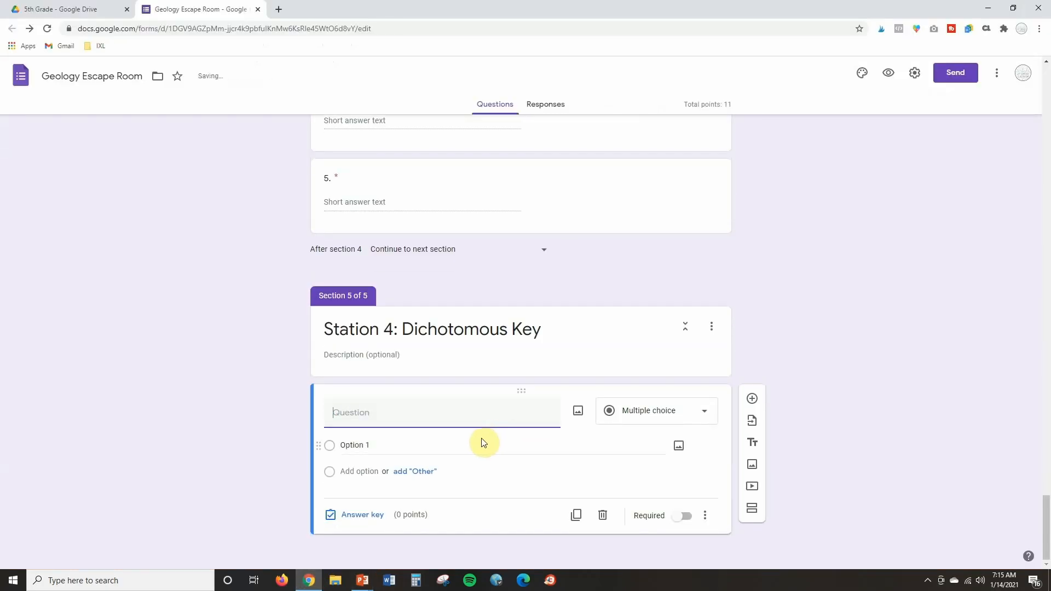
{"action": "type", "text": "You have found a dichotomous key. To use the key:Observe the characteristics of Rock 1.Read the two choices on the first line of the dichotomous key.Choose the correct response and follow the directions.Continue until you have determined what the rock is.Repeat the process for each rock.Use the key to determine what each rock is. Write your responses on the response worksheet."}
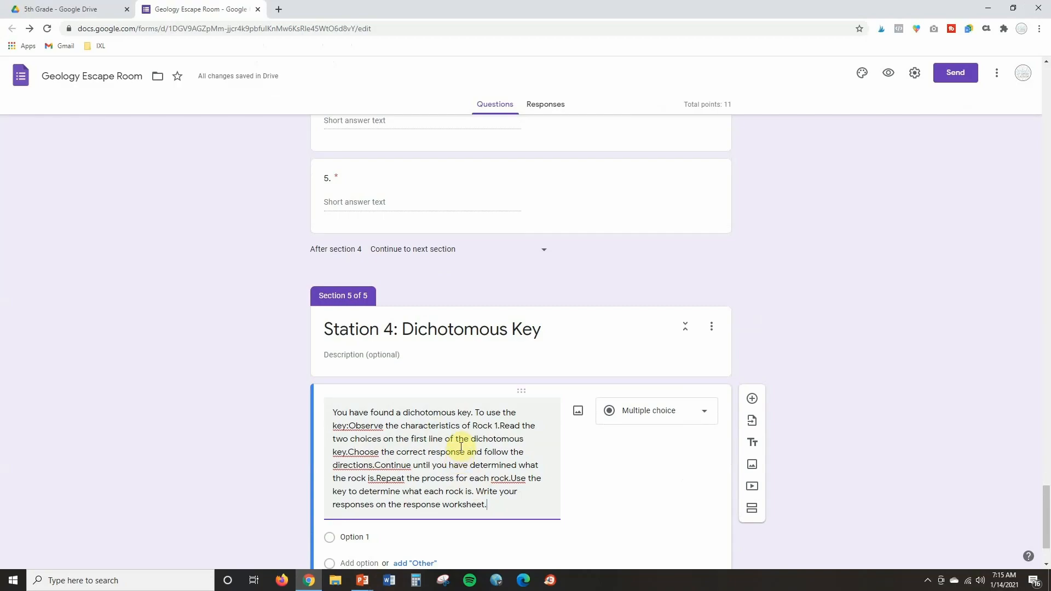
Step: Number the instructions (1) to (5) and end with "Type your responses in the spaces provides. Use all lower case letters when typing your responses."
{"action": "left_click", "coordinate": [351, 426]}
{"action": "key", "text": "ctrl+a"}
{"action": "type", "text": "You have found a dichotomous key. To use the key: (1) Observe the characteristics of Rock 1. (2) Read the two choices on the first line of the dichotomous key. (3) Choose the correct response and follow the directions. (4) Continue until you have determined what the rock is. (5) Repeat the process for each rock. Use the key to determine what each rock is. Type your responses in the spaces provides. Use all lower case letters when typing your responses."}
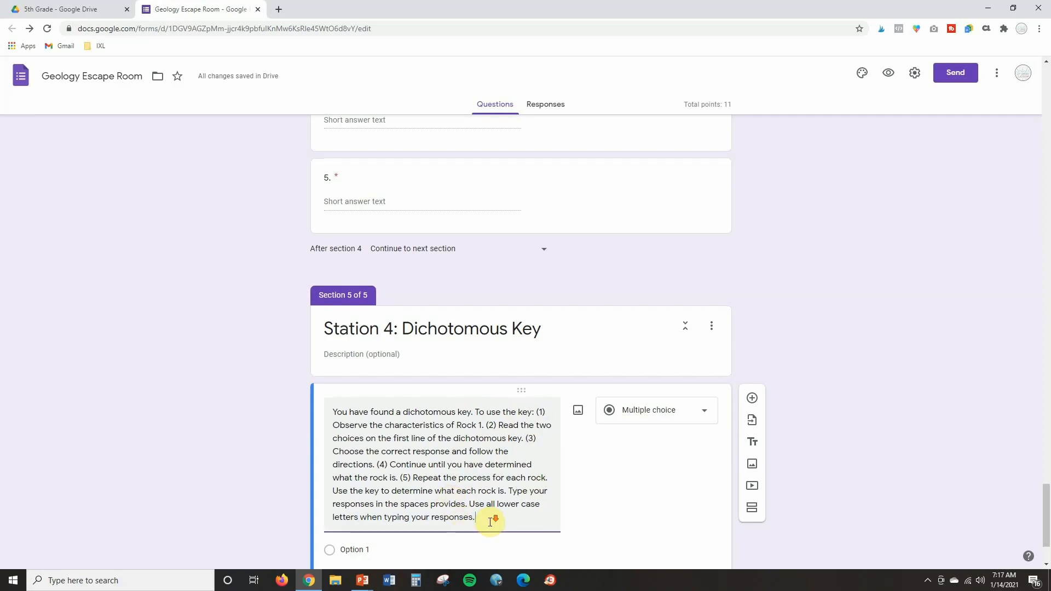
{"action": "scroll", "coordinate": [490, 522], "scroll_direction": "down", "scroll_amount": 1}
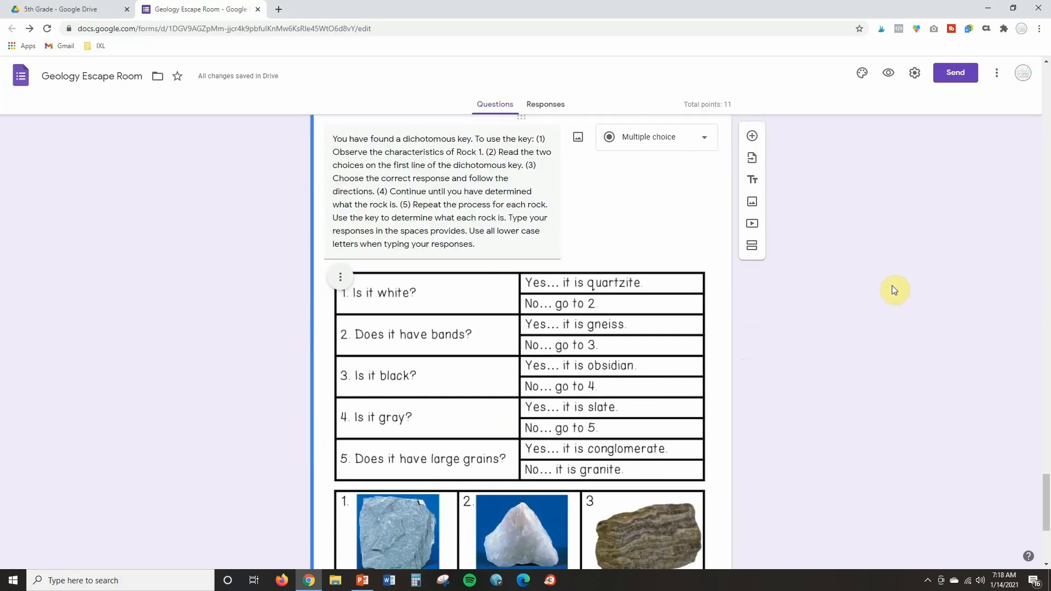
Step: Examine the dichotomous key table and numbered rock photos in the Station 4 question's image
{"action": "scroll", "coordinate": [892, 285], "scroll_direction": "down", "scroll_amount": 4}
{"action": "scroll", "coordinate": [891, 290], "scroll_direction": "up", "scroll_amount": 4}
{"action": "scroll", "coordinate": [890, 305], "scroll_direction": "up", "scroll_amount": 2}
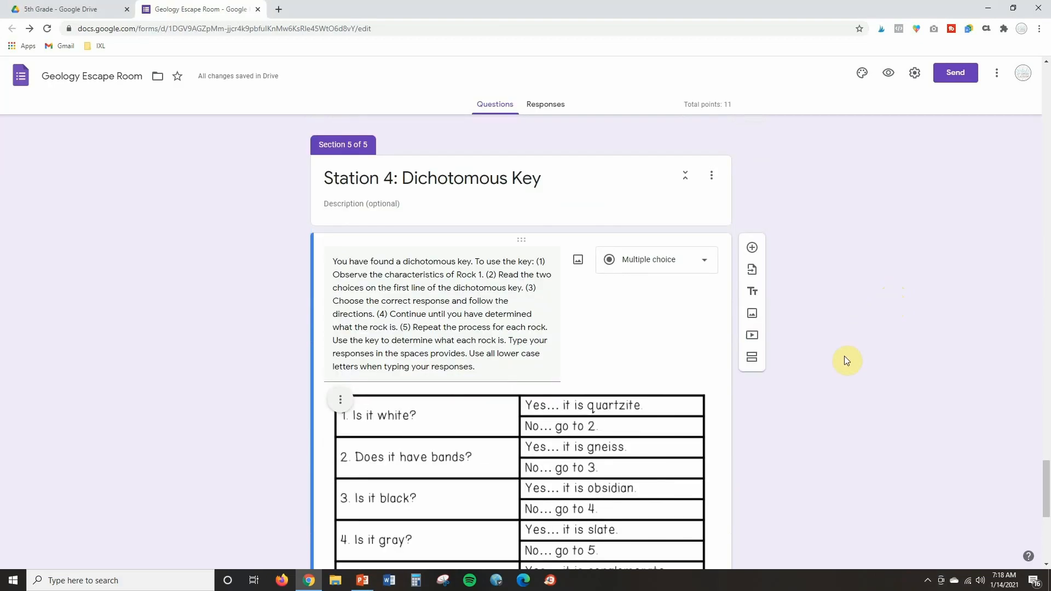
Step: Change the Station 4 instruction question to short answer and give question 2 the rock name from the dichotomous key as its 1-point correct answer
{"action": "left_click", "coordinate": [656, 269]}
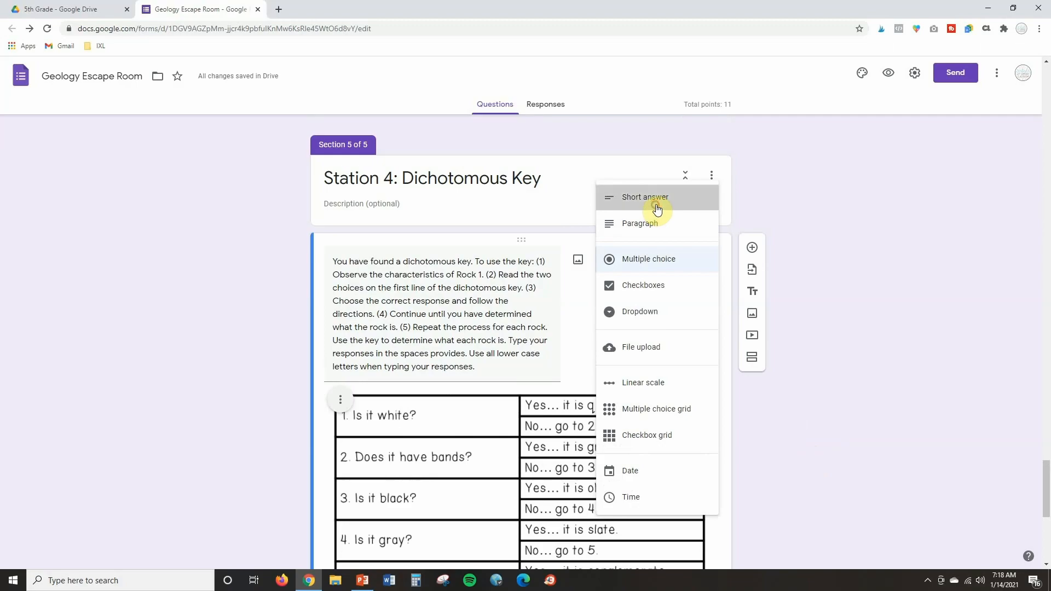
{"action": "left_click", "coordinate": [658, 207]}
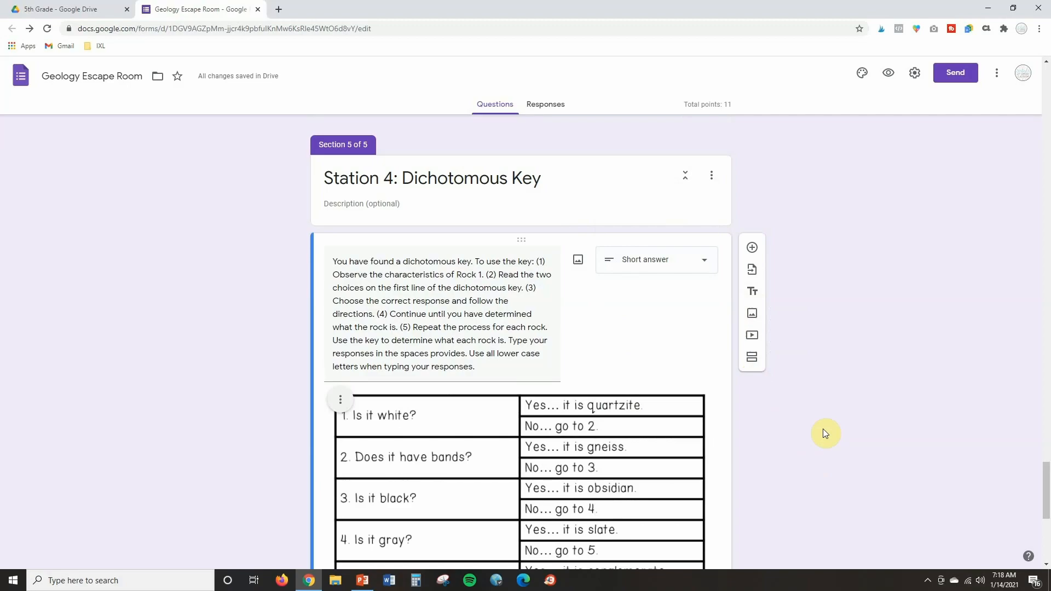
{"action": "scroll", "coordinate": [798, 417], "scroll_direction": "down", "scroll_amount": 7}
{"action": "left_click", "coordinate": [392, 525]}
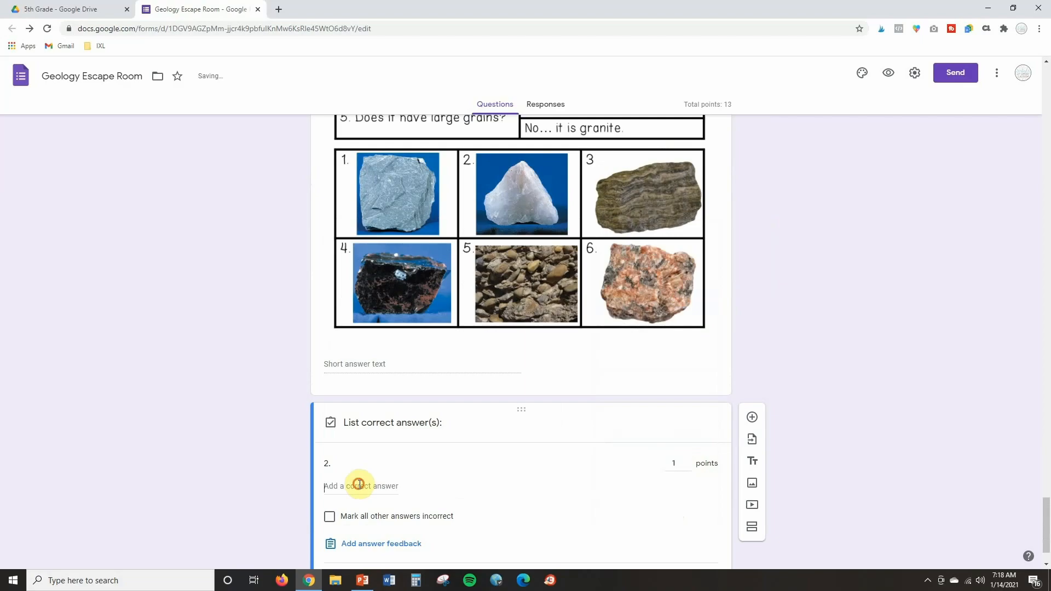
{"action": "type", "text": "geneiss"}
{"action": "left_click", "coordinate": [700, 516]}
Step: Add a required question "3." worth 1 point, with the rock name from the dichotomous key as its correct answer
{"action": "left_click", "coordinate": [752, 417]}
{"action": "type", "text": "3."}
{"action": "scroll", "coordinate": [547, 438], "scroll_direction": "down", "scroll_amount": 2}
{"action": "left_click", "coordinate": [657, 410]}
{"action": "left_click", "coordinate": [656, 350]}
{"action": "left_click", "coordinate": [359, 513]}
{"action": "left_click", "coordinate": [335, 483]}
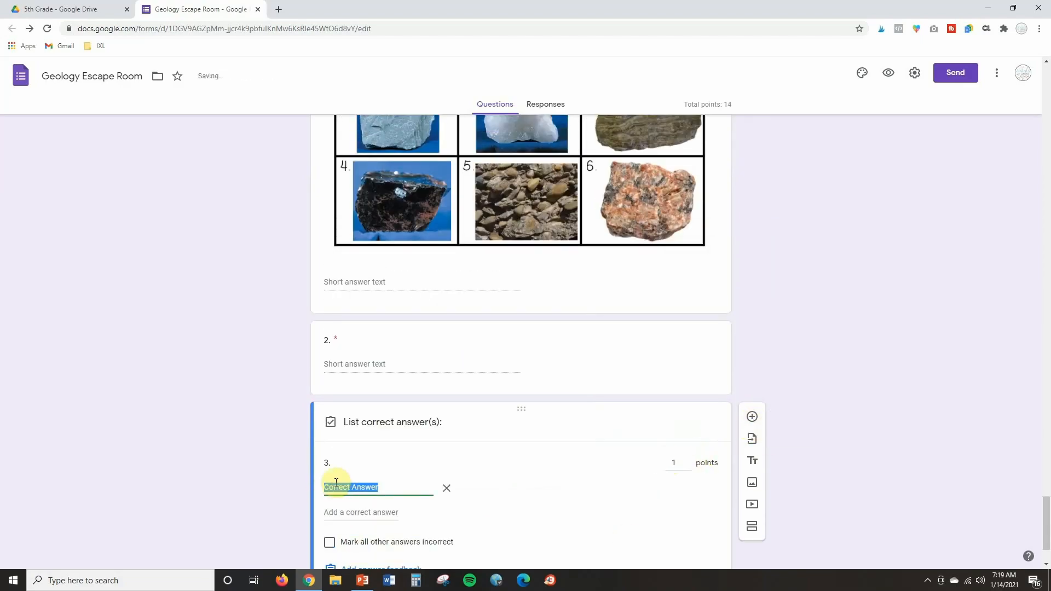
{"action": "type", "text": "quartzite"}
{"action": "left_click", "coordinate": [633, 447]}
Step: Add a required short-answer question "4." worth 1 point, with "obsidian" as its correct answer
{"action": "left_click", "coordinate": [752, 417]}
{"action": "type", "text": "4."}
{"action": "left_click", "coordinate": [657, 510]}
{"action": "left_click", "coordinate": [655, 241]}
{"action": "left_click", "coordinate": [361, 514]}
{"action": "left_click", "coordinate": [370, 483]}
{"action": "type", "text": "obsidian"}
Step: Add a required short-answer question "5." worth 1 point, with "conglomerate" as its correct answer
{"action": "left_click", "coordinate": [754, 419]}
{"action": "type", "text": "5."}
{"action": "left_click", "coordinate": [657, 410]}
{"action": "left_click", "coordinate": [683, 516]}
{"action": "left_click", "coordinate": [358, 515]}
{"action": "left_click", "coordinate": [331, 484]}
{"action": "type", "text": "conglomerate"}
Step: Add a required short-answer question "6." worth 1 point, with "granite" as its correct answer
{"action": "left_click", "coordinate": [752, 417]}
{"action": "type", "text": "6."}
{"action": "left_click", "coordinate": [657, 411]}
{"action": "left_click", "coordinate": [655, 240]}
{"action": "left_click", "coordinate": [684, 516]}
{"action": "left_click", "coordinate": [362, 515]}
{"action": "left_click", "coordinate": [340, 484]}
{"action": "type", "text": "granite"}
{"action": "left_click", "coordinate": [855, 516]}
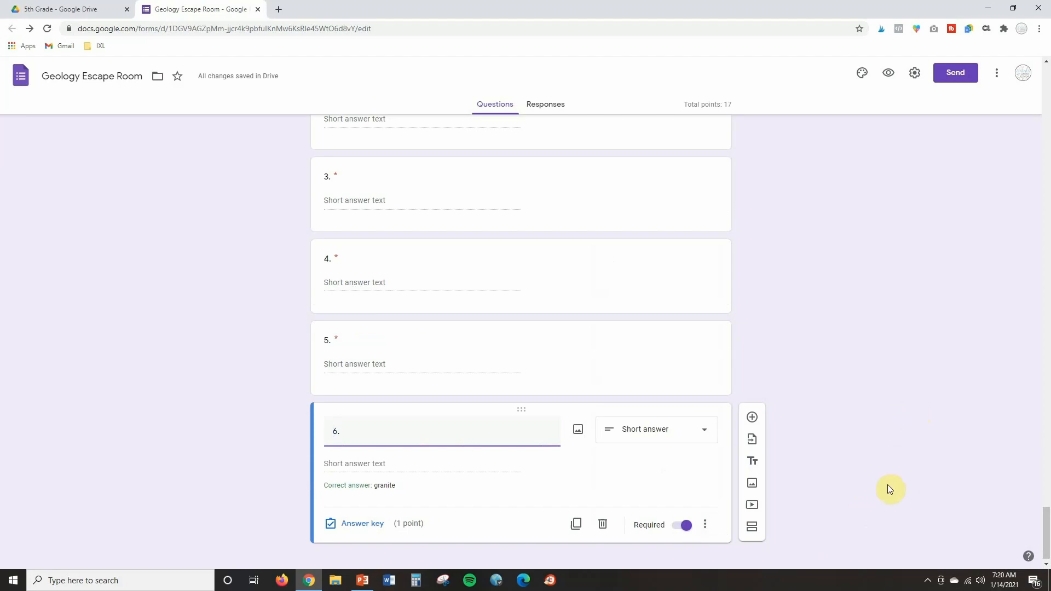
Step: Add a new section after the Station 4 questions and begin its title with "Station 5:"
{"action": "left_click", "coordinate": [752, 527]}
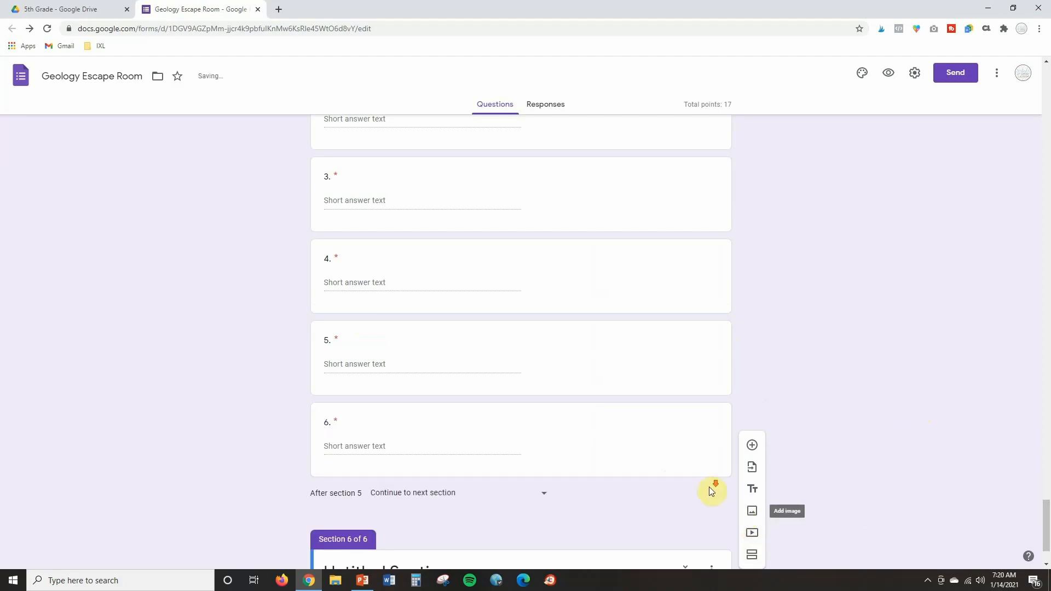
{"action": "left_click", "coordinate": [444, 485]}
{"action": "type", "text": "S"}
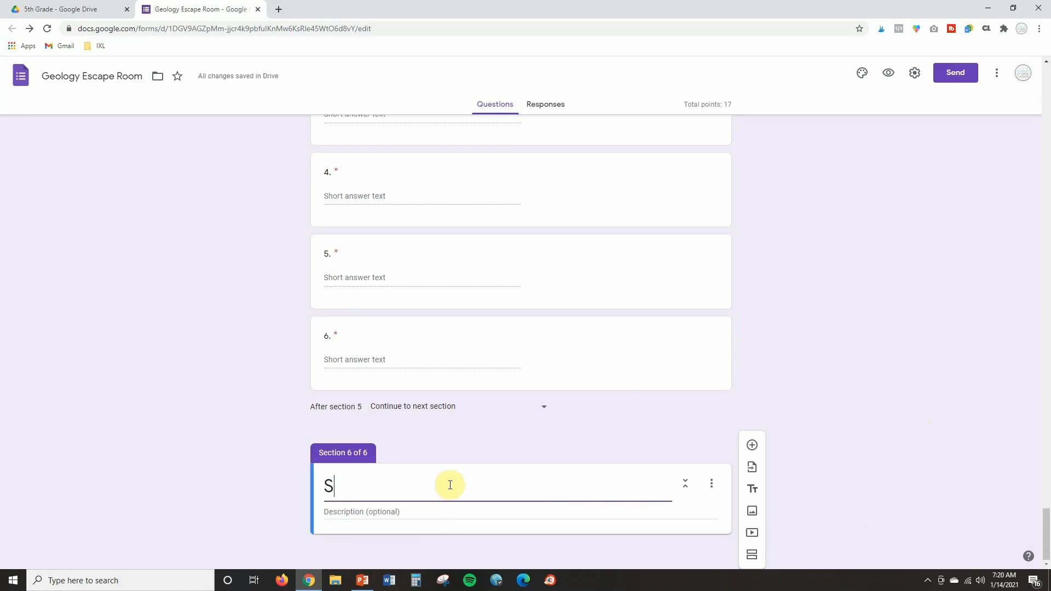
{"action": "type", "text": "tation 5:"}
Step: Switch to PowerPoint, copy all the instruction text from the Station 5: Matching Game slide, and return to the form
{"action": "left_click", "coordinate": [362, 580]}
{"action": "scroll", "coordinate": [76, 421], "scroll_direction": "down", "scroll_amount": 4}
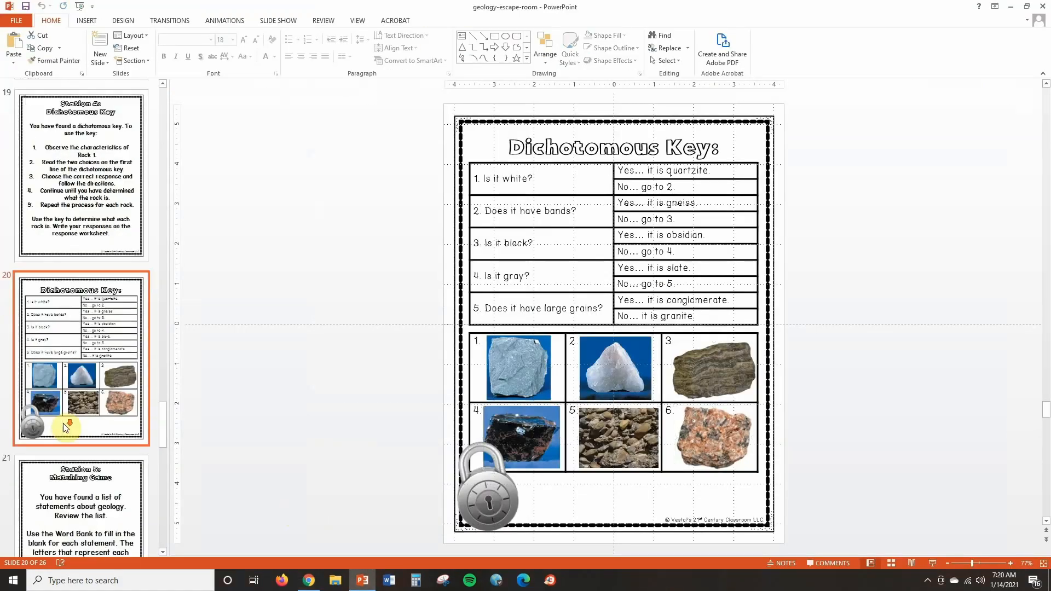
{"action": "left_click", "coordinate": [87, 337]}
{"action": "left_click", "coordinate": [69, 404]}
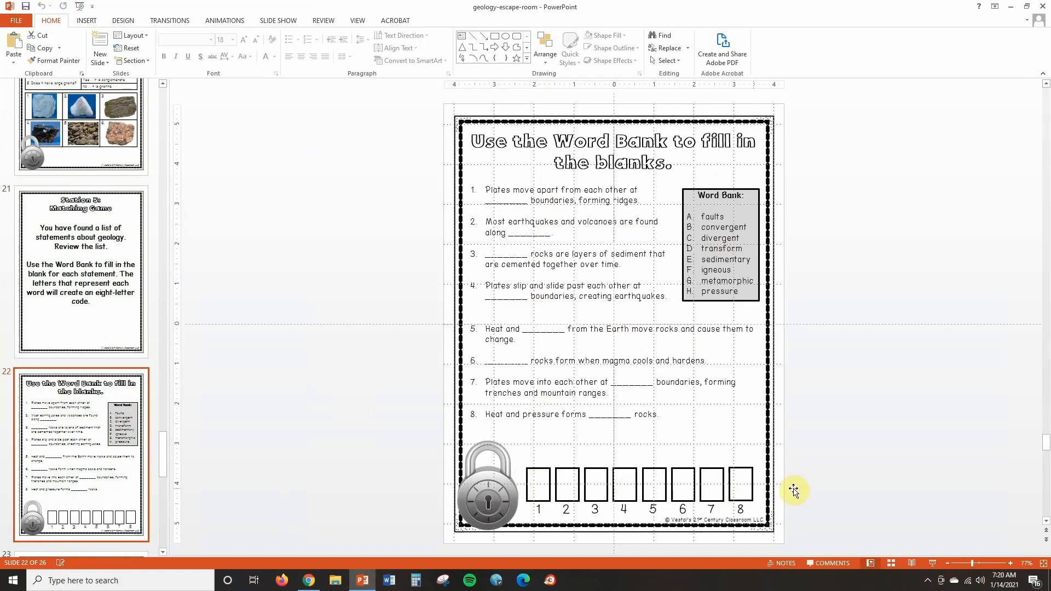
{"action": "left_click", "coordinate": [106, 294]}
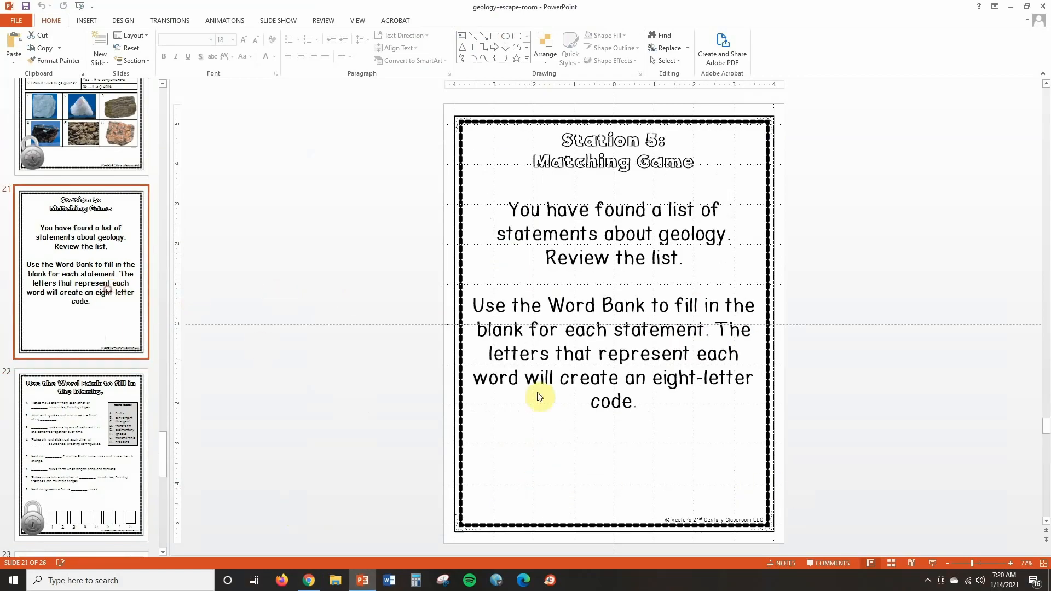
{"action": "left_click_drag", "start_coordinate": [660, 403], "coordinate": [516, 218]}
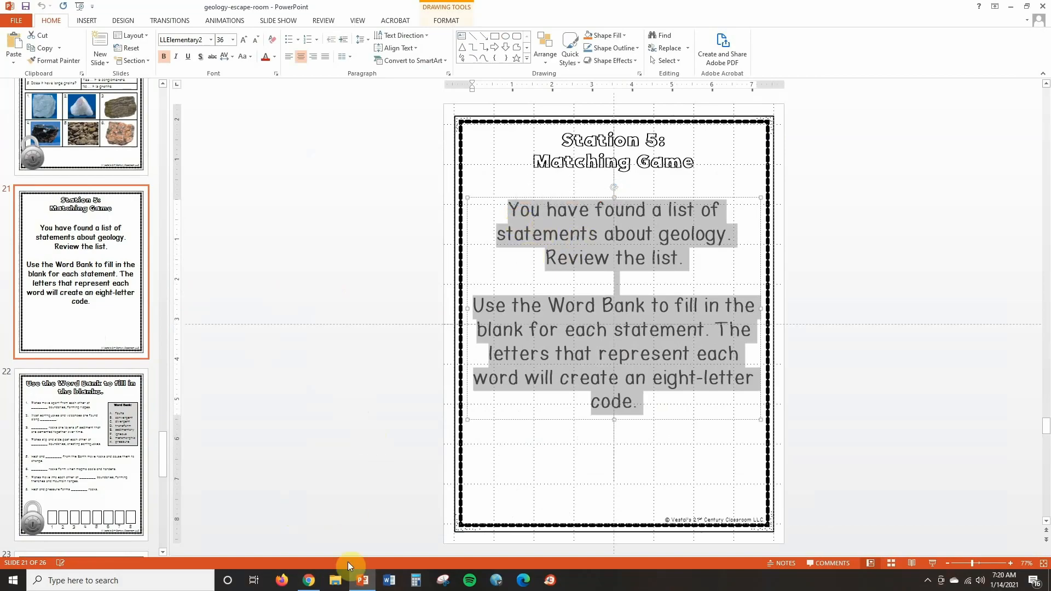
{"action": "left_click", "coordinate": [309, 580]}
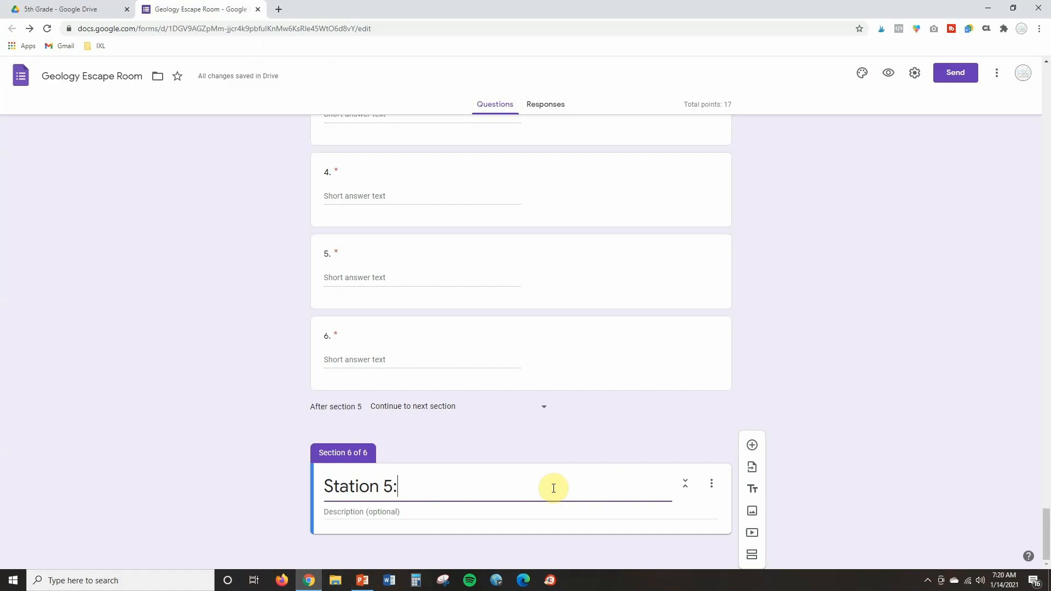
Step: Complete the section title with "Matching Game" and add a question with the copied Station 5 instructions as its text
{"action": "type", "text": "Matching Game"}
{"action": "left_click", "coordinate": [752, 445]}
{"action": "type", "text": "You have found a list of statements about geology. Review the list.Use the Word Bank to fill in the blank for each statement. The letters that represent each word will create an eight-letter code."}
Step: Tidy the join between the instruction sentences and append "Type your response in the space provided using all upper case letters. Example: ABCDE"
{"action": "left_click", "coordinate": [392, 430]}
{"action": "type", "text": "."}
{"action": "scroll", "coordinate": [509, 432], "scroll_direction": "down", "scroll_amount": 1}
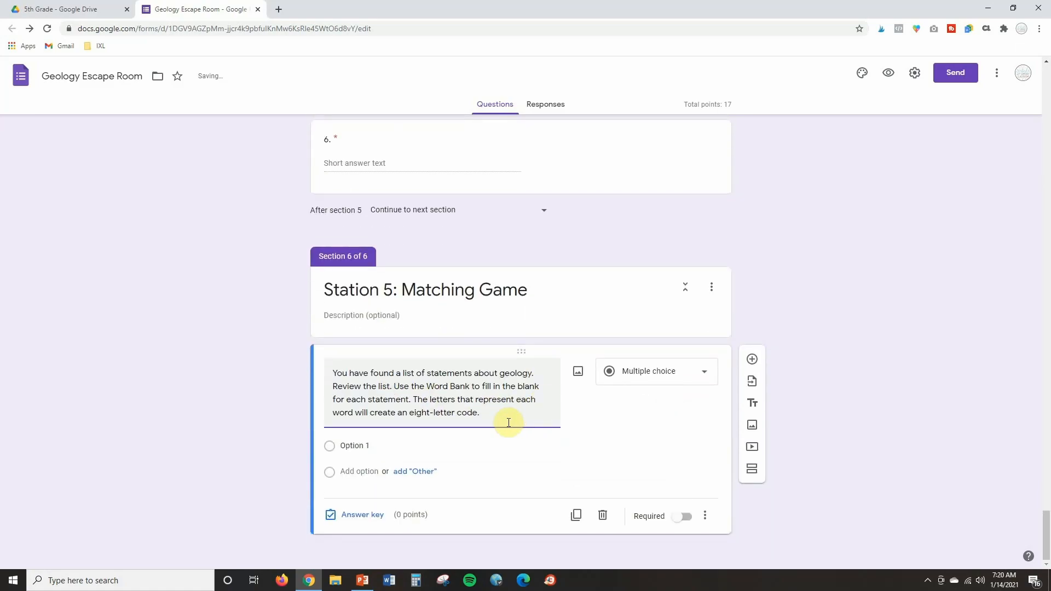
{"action": "left_click", "coordinate": [481, 415]}
{"action": "type", "text": "Type your response in the space provided using all upper case letters. Example: ABCDE"}
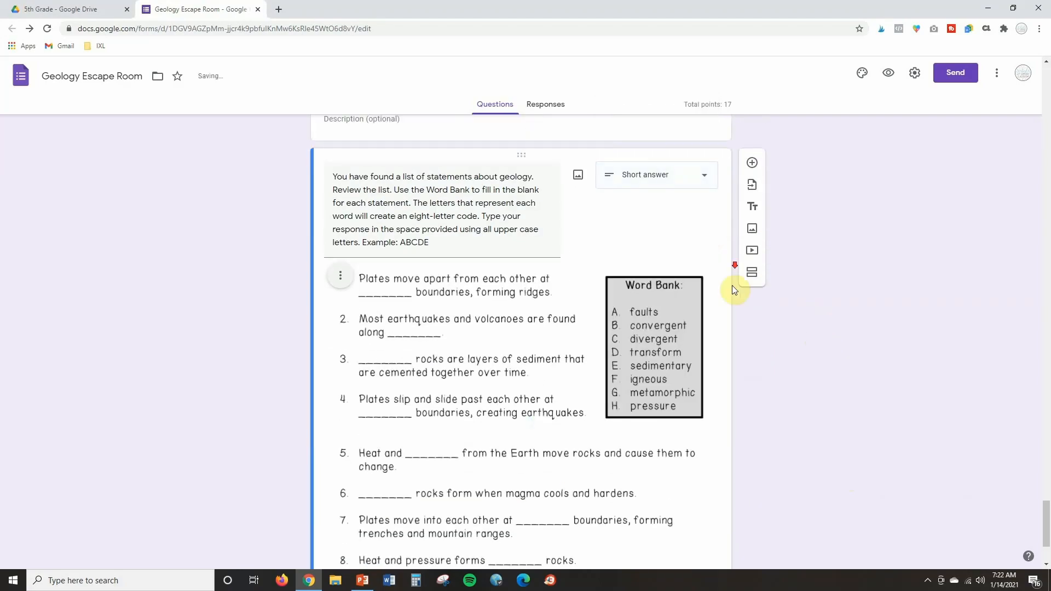
Step: Set "CAEDHFBG" as the correct answer of the Station 5 word bank question and close its answer key
{"action": "scroll", "coordinate": [711, 328], "scroll_direction": "down", "scroll_amount": 3}
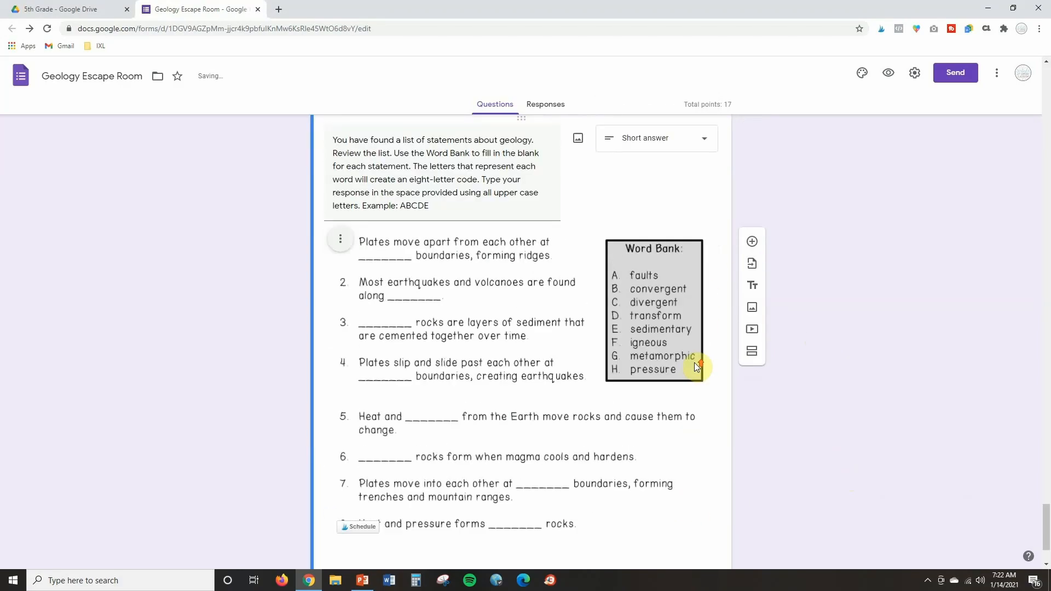
{"action": "left_click", "coordinate": [386, 517]}
{"action": "type", "text": "C"}
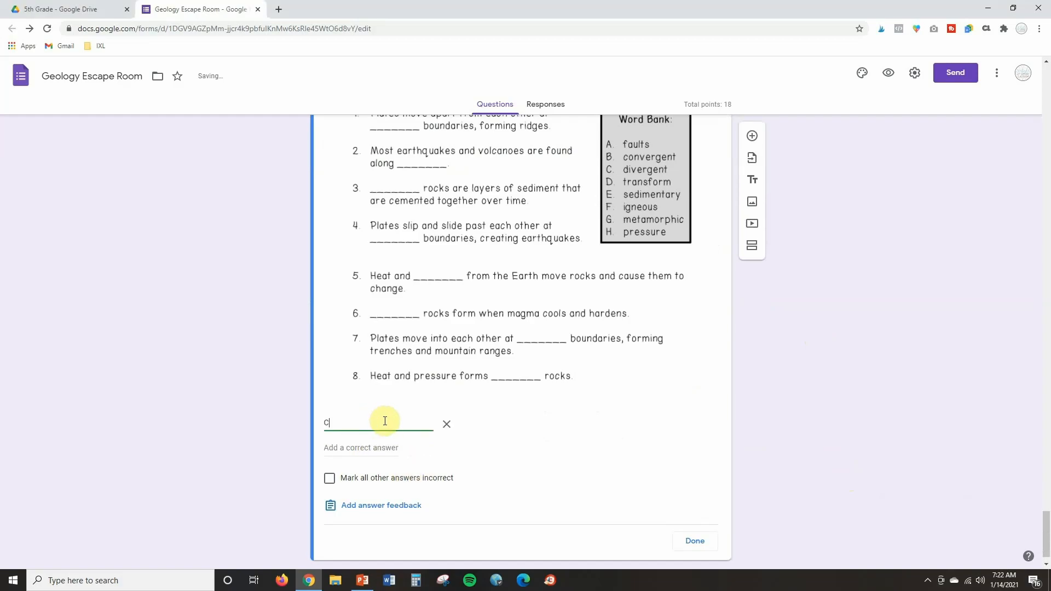
{"action": "type", "text": "AEDHFBG"}
{"action": "left_click", "coordinate": [696, 541]}
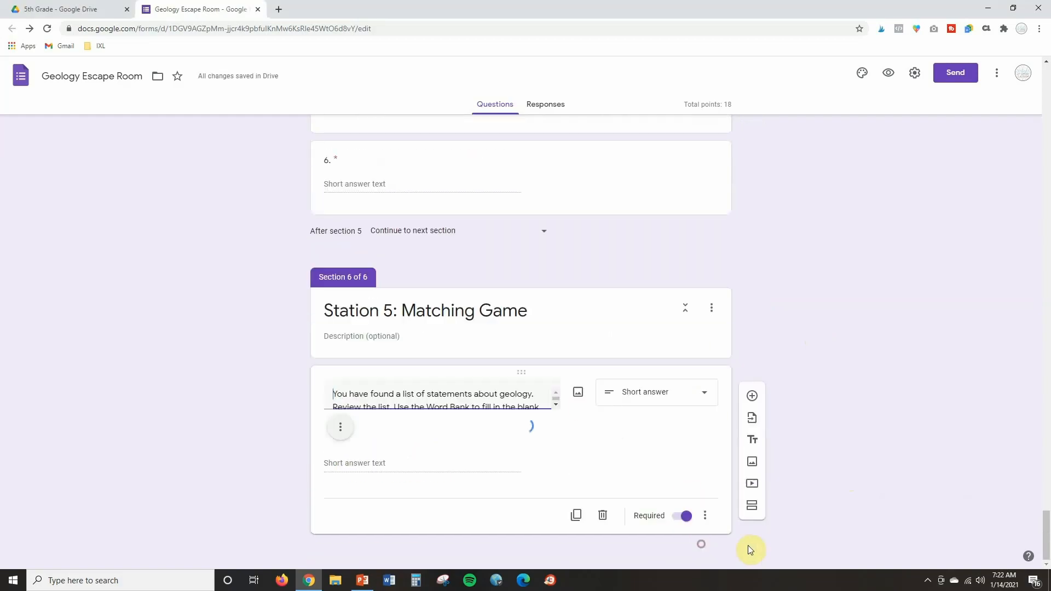
Step: Add a new section after the Matching Game question and begin its title with "Station 6:"
{"action": "scroll", "coordinate": [830, 441], "scroll_direction": "down", "scroll_amount": 3}
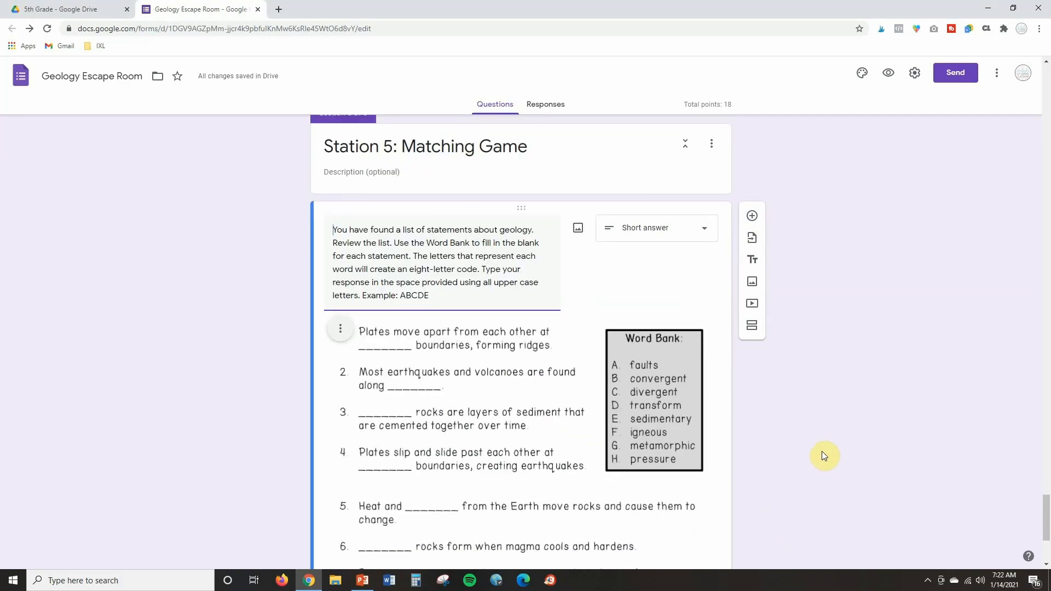
{"action": "left_click", "coordinate": [761, 333]}
{"action": "triple_click", "coordinate": [402, 487]}
{"action": "type", "text": "Station 6:"}
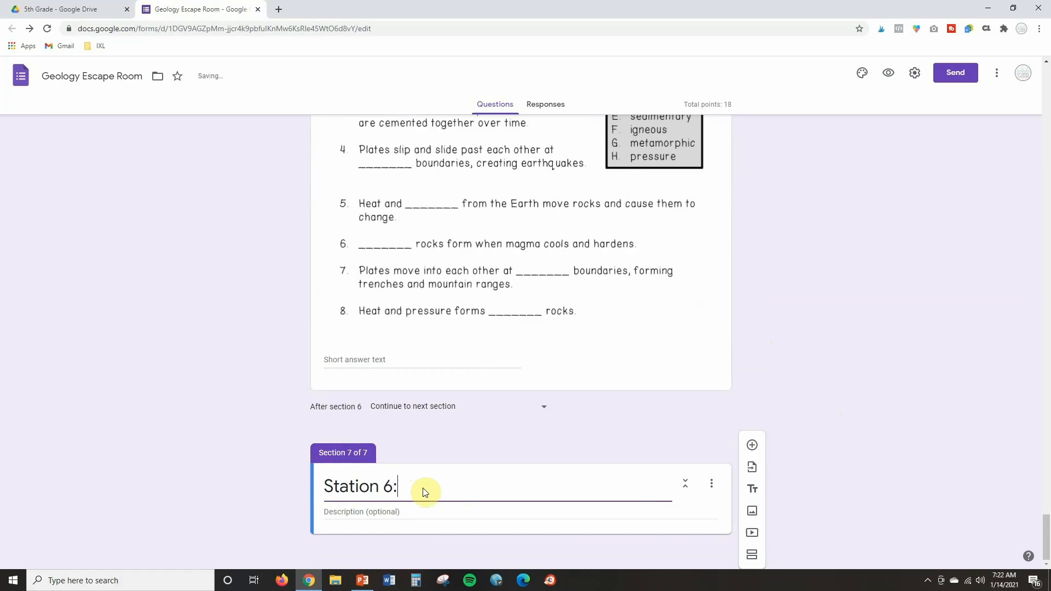
Step: Switch to PowerPoint, copy the instruction text above the passage on the Station 6: This or That? slide, and return to the form
{"action": "key", "text": "alt+Tab"}
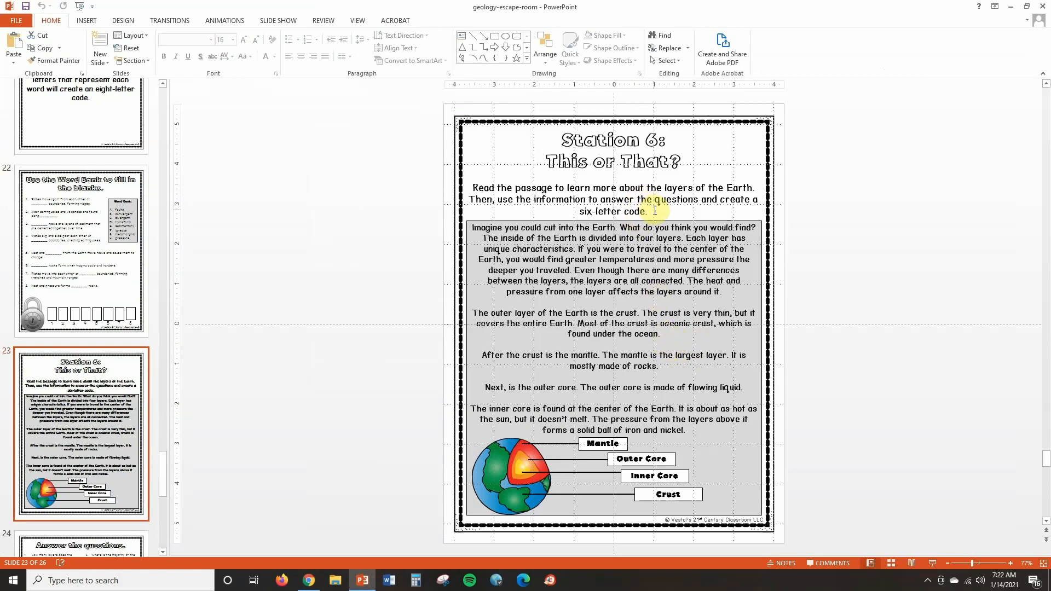
{"action": "left_click_drag", "start_coordinate": [654, 210], "coordinate": [488, 180]}
{"action": "key", "text": "ctrl+c"}
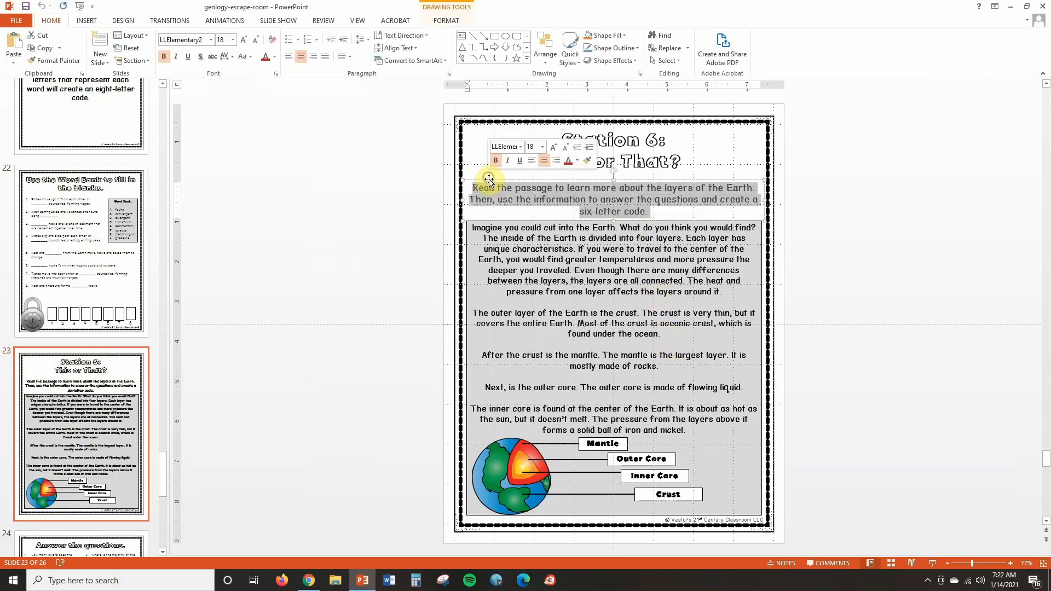
{"action": "left_click", "coordinate": [308, 580]}
Step: Complete the section title with "This or That?" and add a question with the copied Station 6 instructions as its text
{"action": "type", "text": "This or That?"}
{"action": "left_click", "coordinate": [751, 445]}
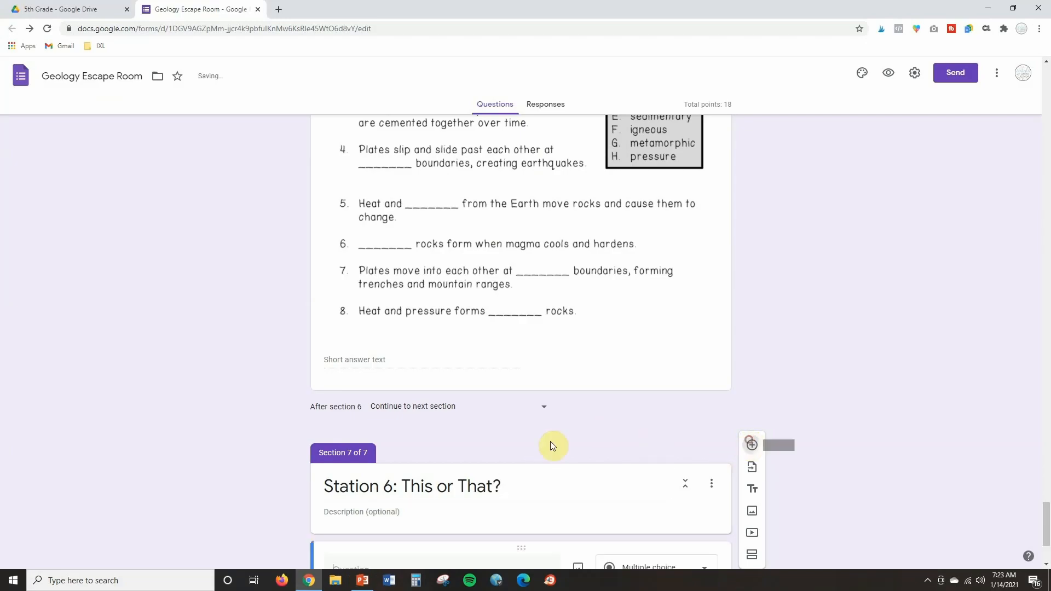
{"action": "key", "text": "ctrl+v"}
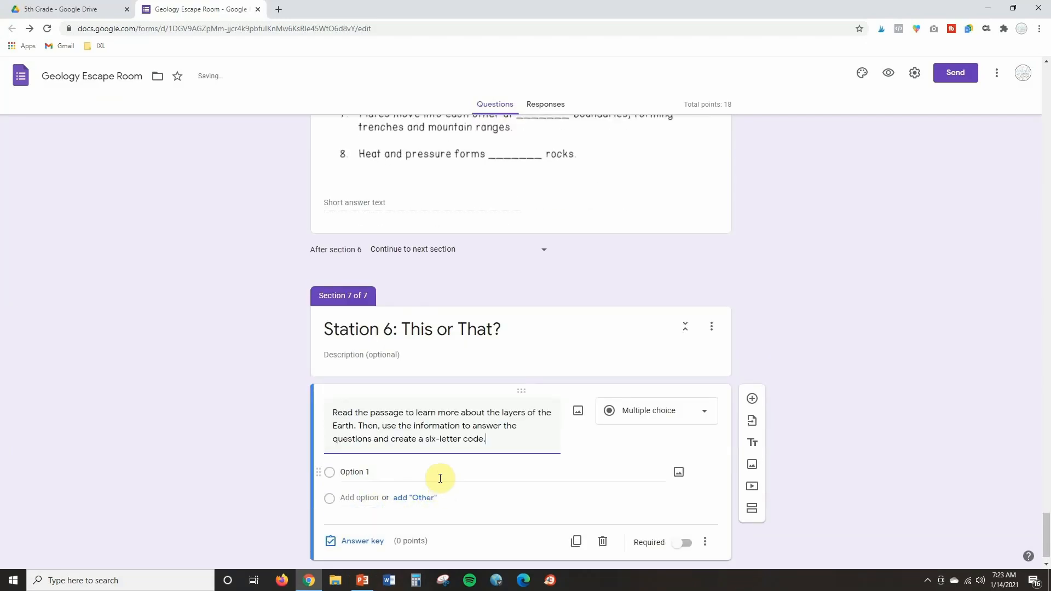
Step: Replace the second sentence of the Station 6 instructions with "Select the correct response for each question."
{"action": "left_click_drag", "start_coordinate": [486, 439], "coordinate": [358, 426]}
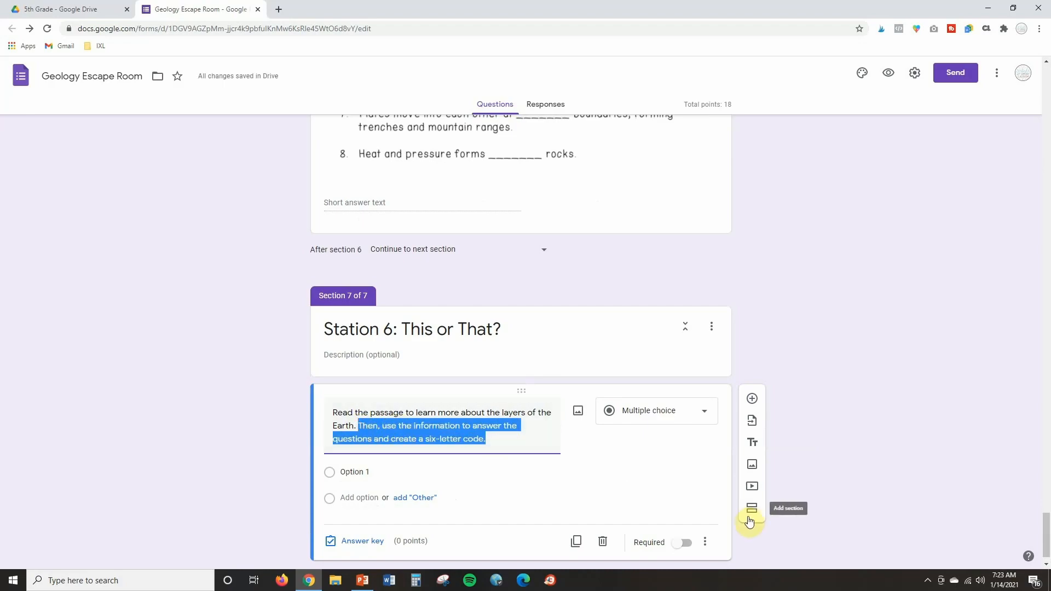
{"action": "type", "text": "Select the correct response "}
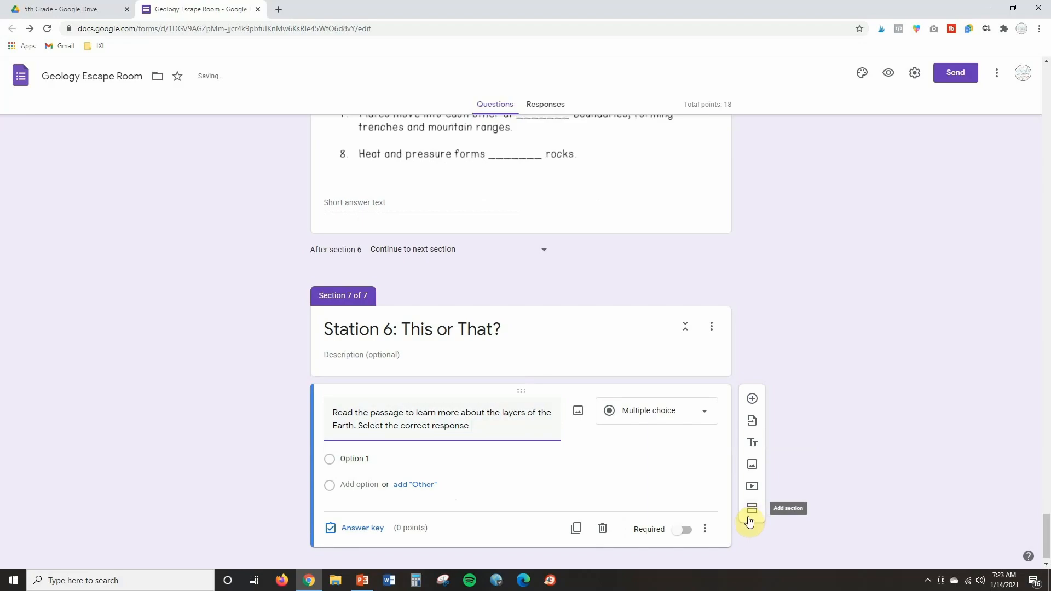
{"action": "type", "text": "fore each questions"}
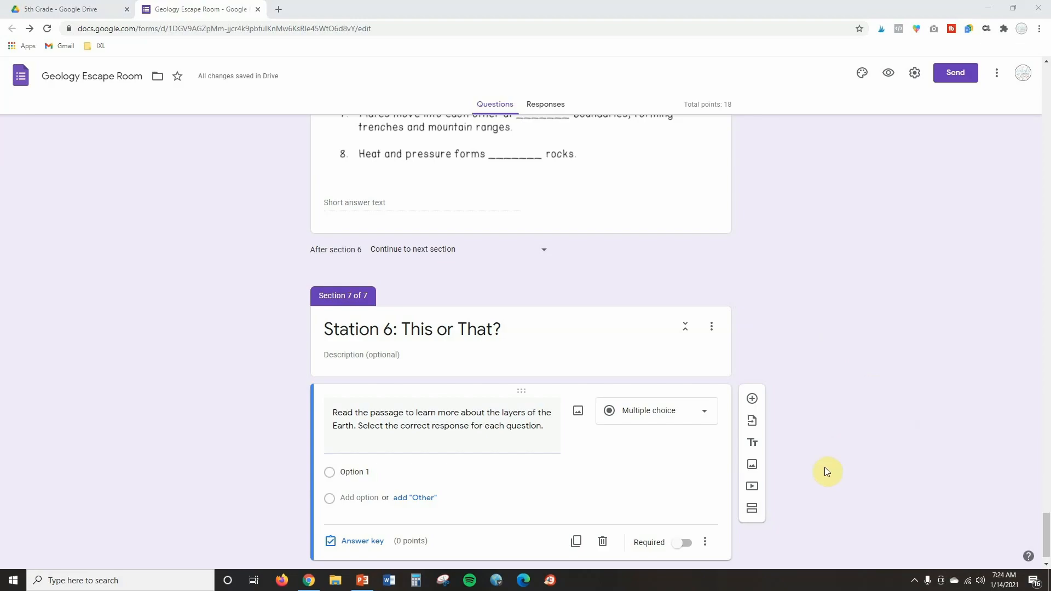
Step: Insert the Earth's layers passage image under the Station 6 header and move the instructions from the question into the image title
{"action": "left_click", "coordinate": [610, 357]}
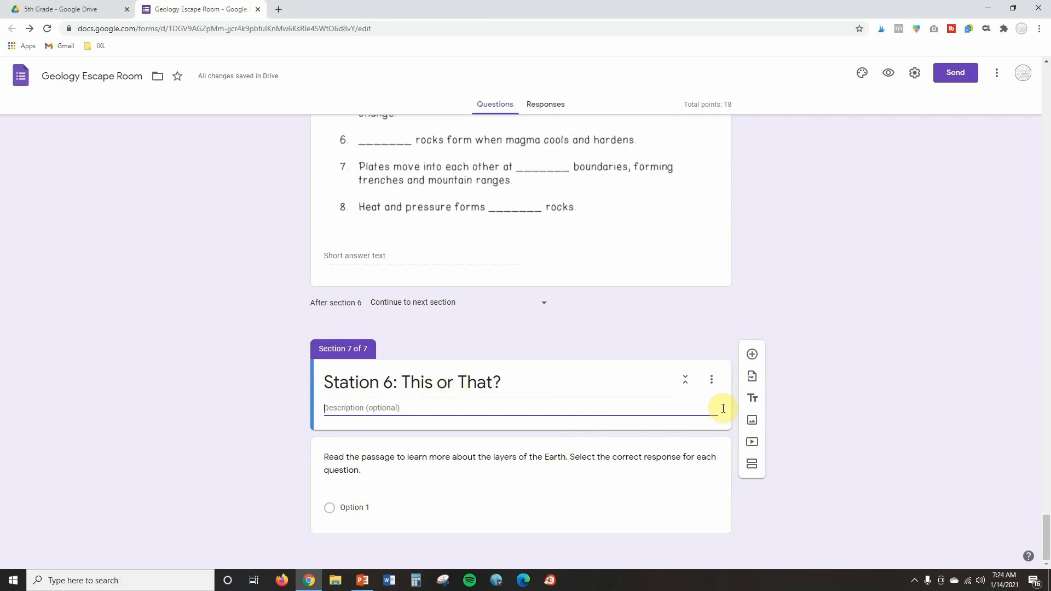
{"action": "left_click", "coordinate": [752, 422]}
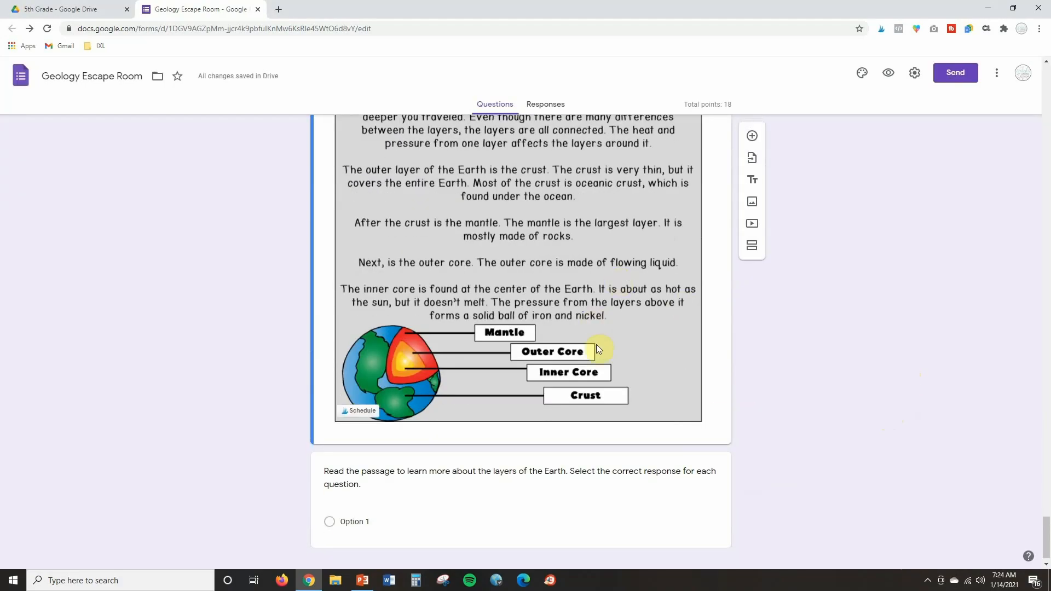
{"action": "triple_click", "coordinate": [383, 480]}
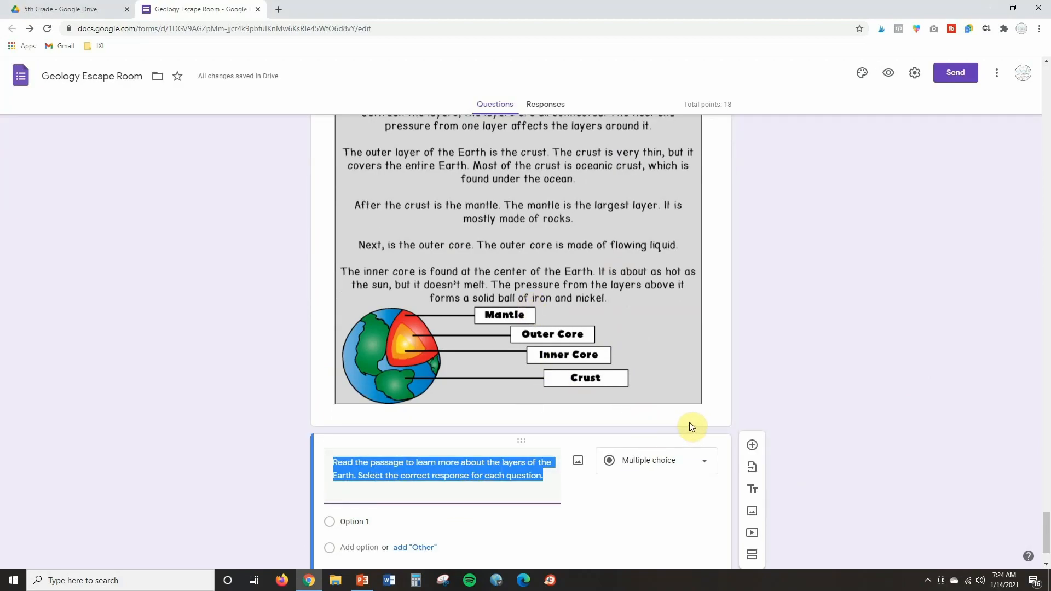
{"action": "key", "text": "ctrl+x"}
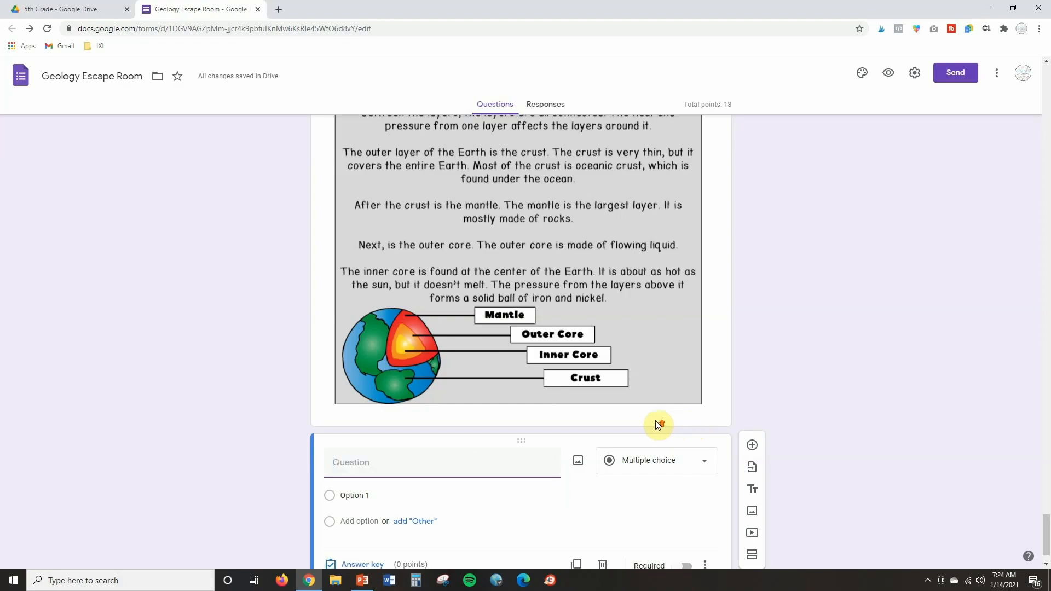
{"action": "scroll", "coordinate": [493, 359], "scroll_direction": "up", "scroll_amount": 5}
{"action": "left_click", "coordinate": [352, 290]}
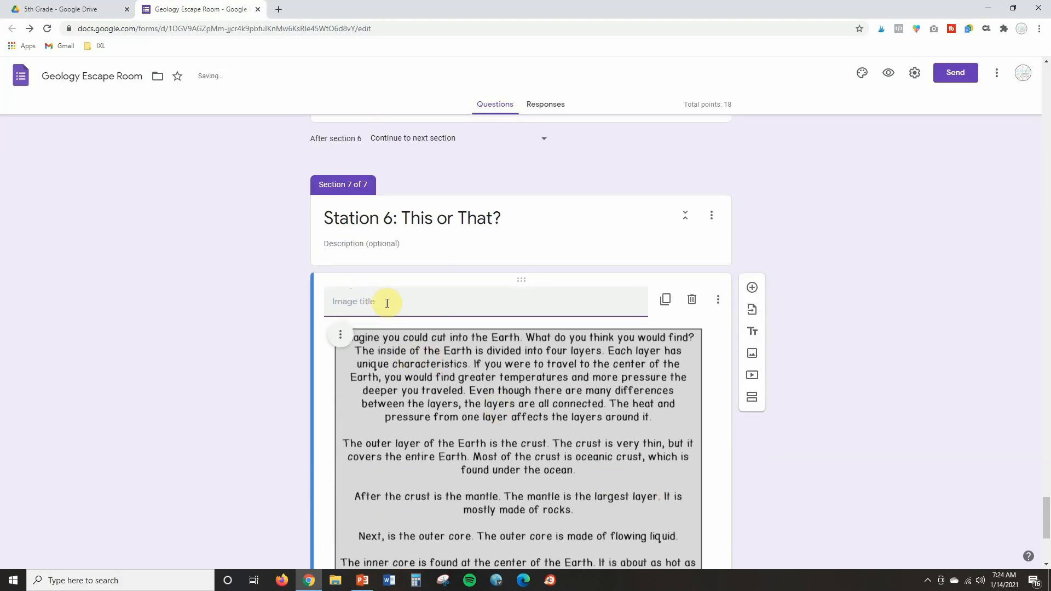
{"action": "key", "text": "ctrl+v"}
Step: Enter "How many layers does the Earth have?" as the text of the empty question below the passage image
{"action": "scroll", "coordinate": [657, 361], "scroll_direction": "down", "scroll_amount": 2}
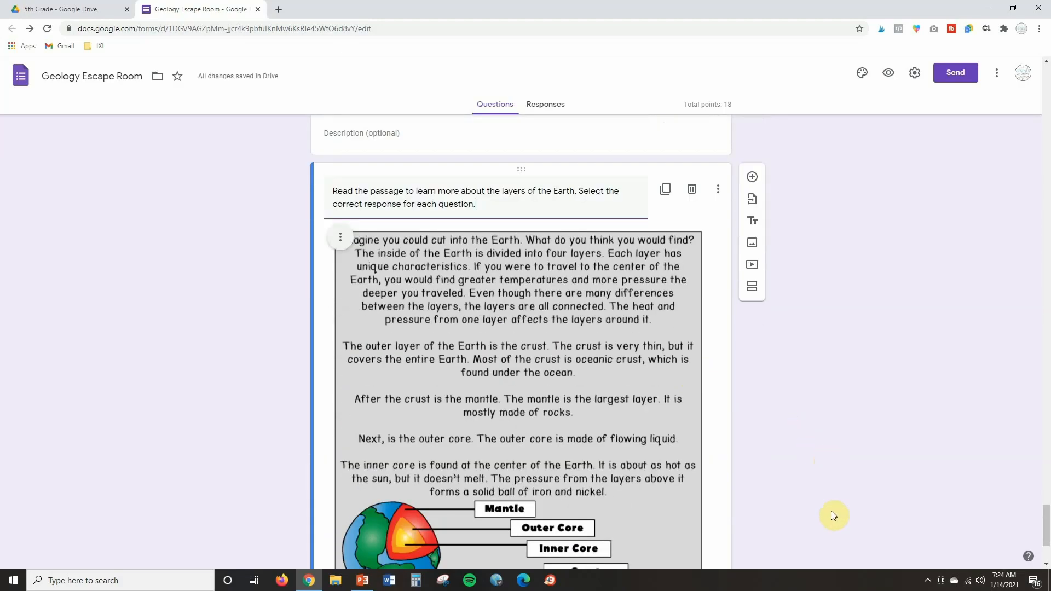
{"action": "scroll", "coordinate": [831, 510], "scroll_direction": "up", "scroll_amount": 2}
{"action": "scroll", "coordinate": [718, 383], "scroll_direction": "down", "scroll_amount": 2}
{"action": "scroll", "coordinate": [736, 389], "scroll_direction": "down", "scroll_amount": 3}
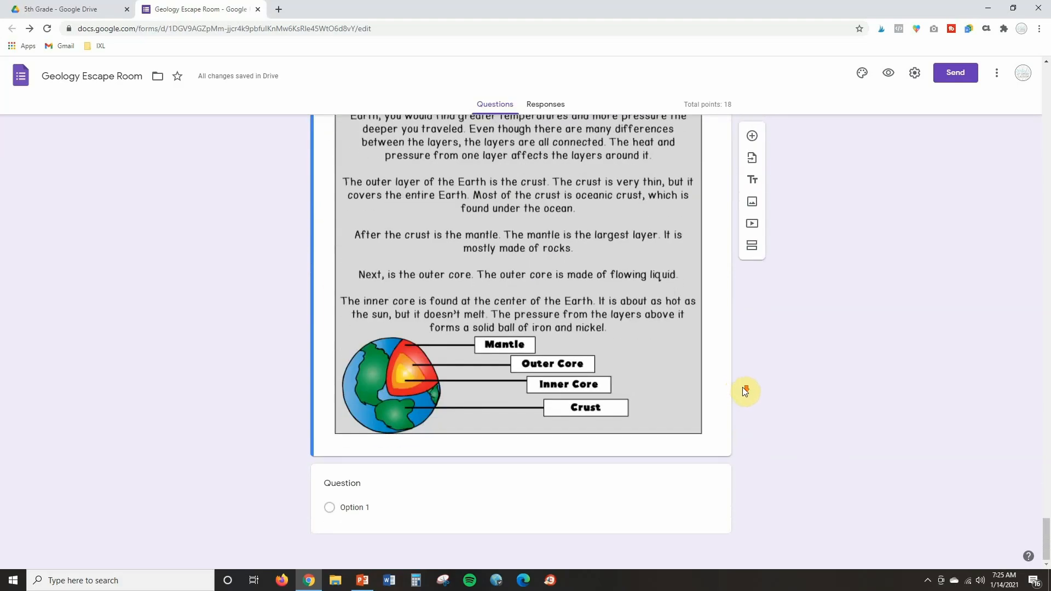
{"action": "left_click", "coordinate": [454, 481]}
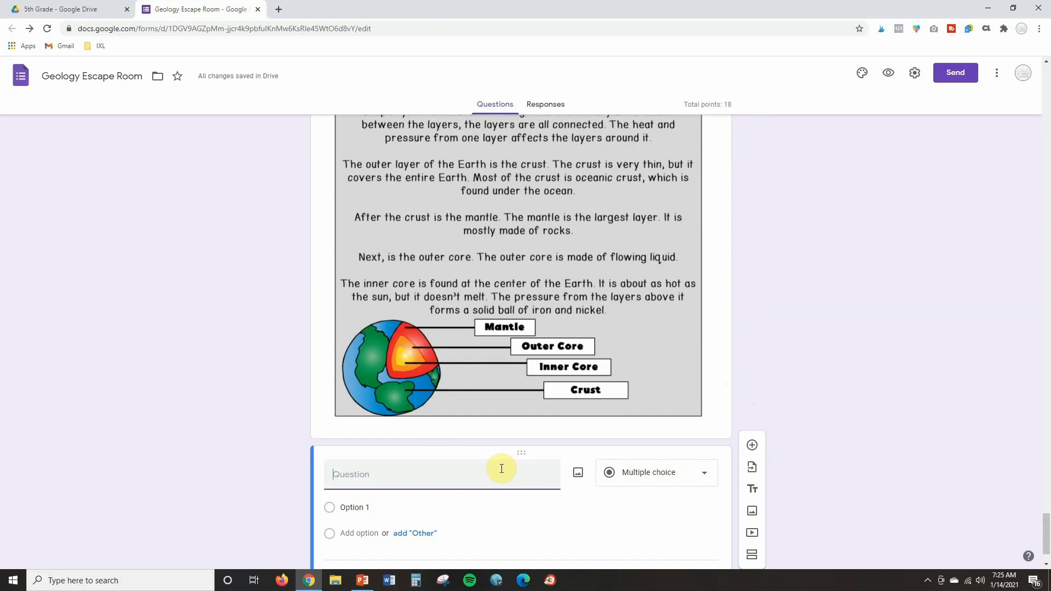
{"action": "key", "text": "ctrl+v"}
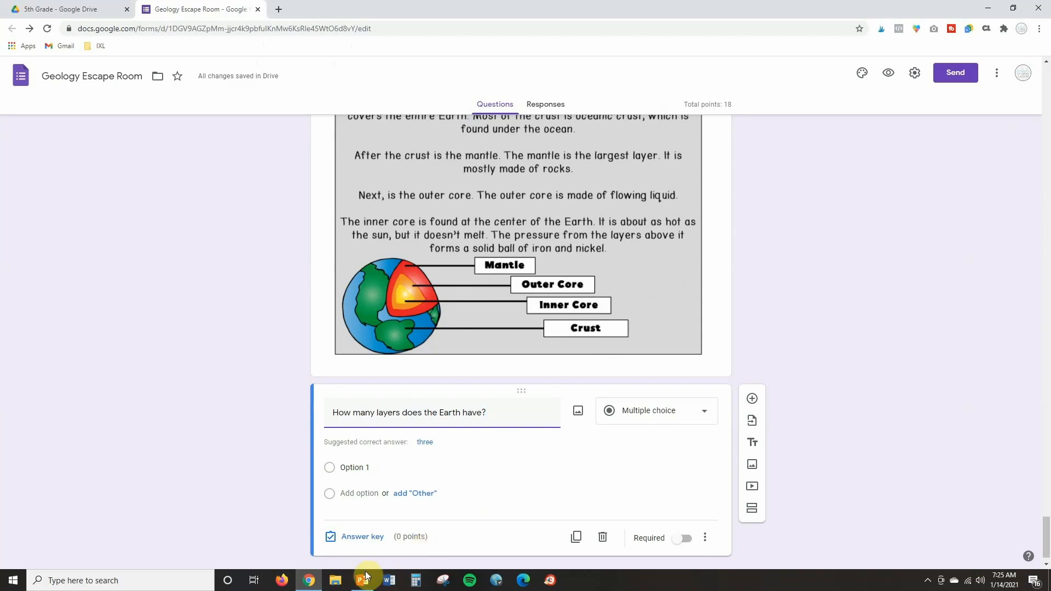
Step: Enter 2, 3, 4 and 5 as the answer choices for "How many layers does the Earth have?"
{"action": "left_click", "coordinate": [377, 471]}
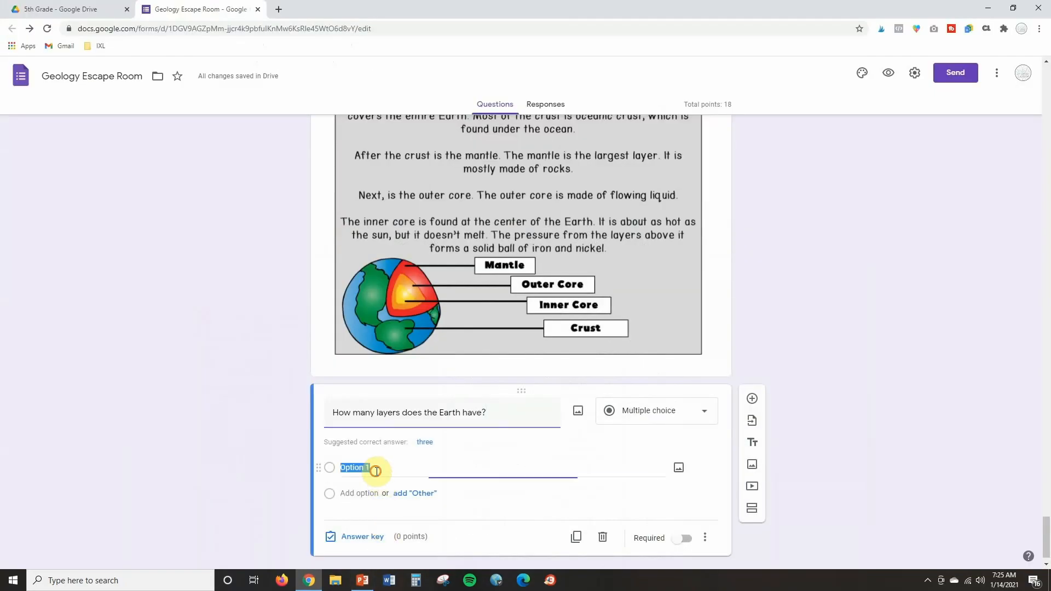
{"action": "type", "text": "2"}
{"action": "key", "text": "Return"}
{"action": "type", "text": "3"}
{"action": "key", "text": "Return"}
{"action": "type", "text": "4"}
{"action": "key", "text": "Return"}
{"action": "type", "text": "5"}
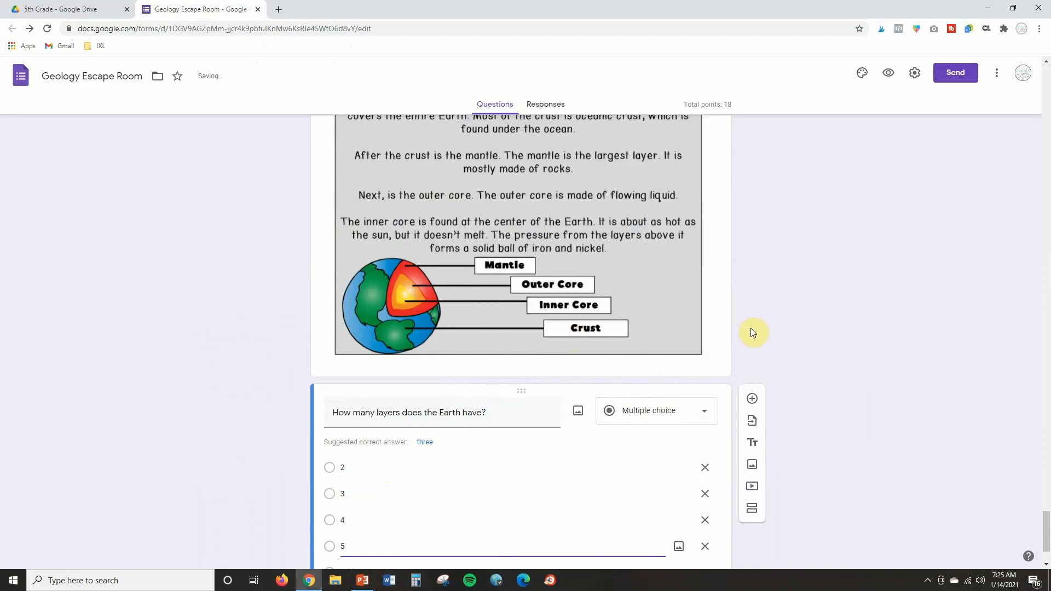
Step: Make the Earth's layers count question required and set its answer key to 4, worth 1 point
{"action": "scroll", "coordinate": [751, 329], "scroll_direction": "down", "scroll_amount": 2}
{"action": "left_click", "coordinate": [682, 517]}
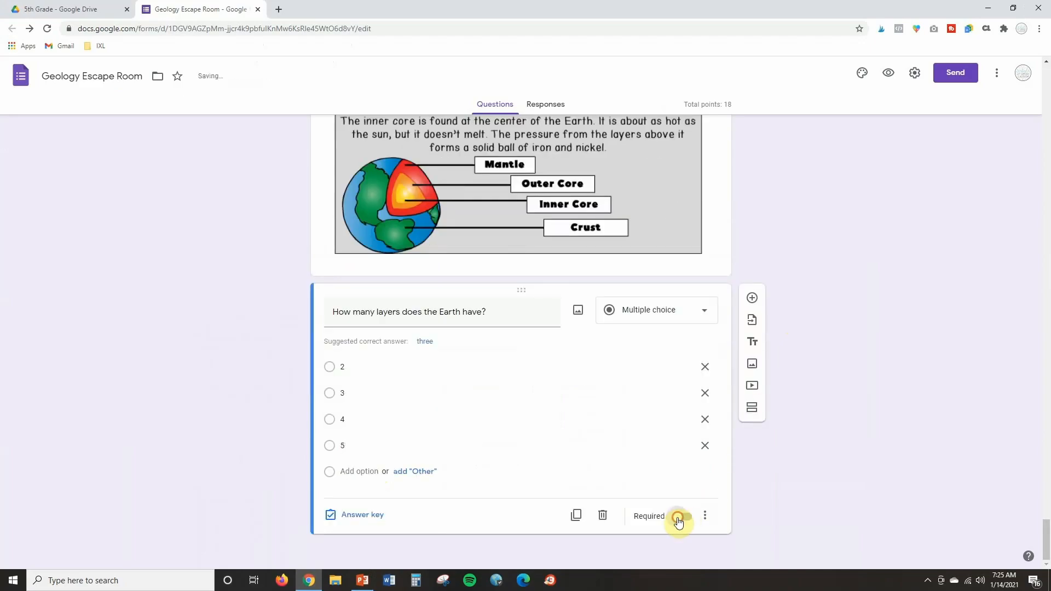
{"action": "left_click", "coordinate": [356, 515]}
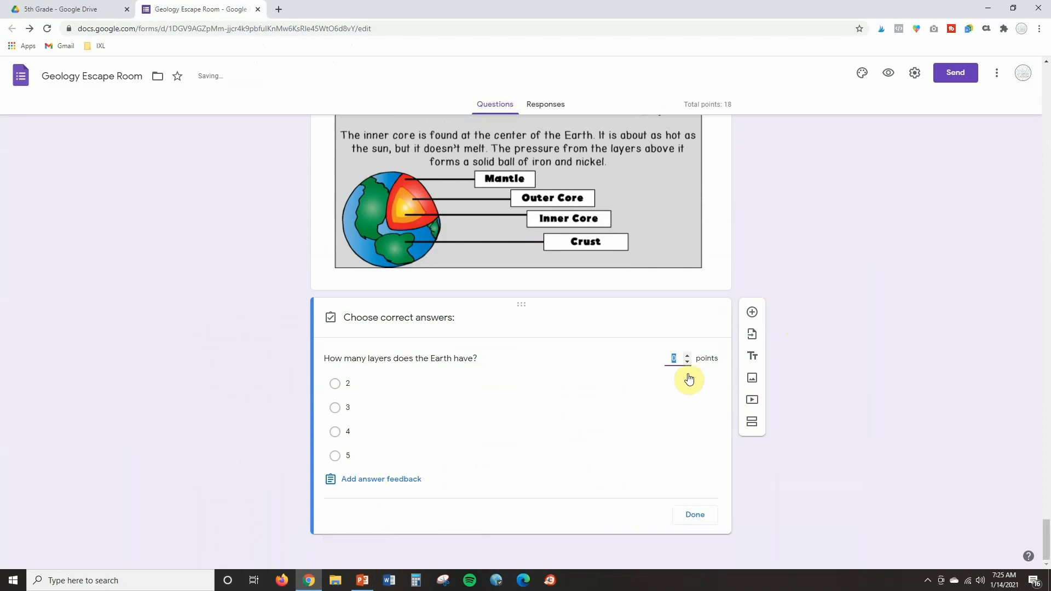
{"action": "left_click", "coordinate": [685, 354]}
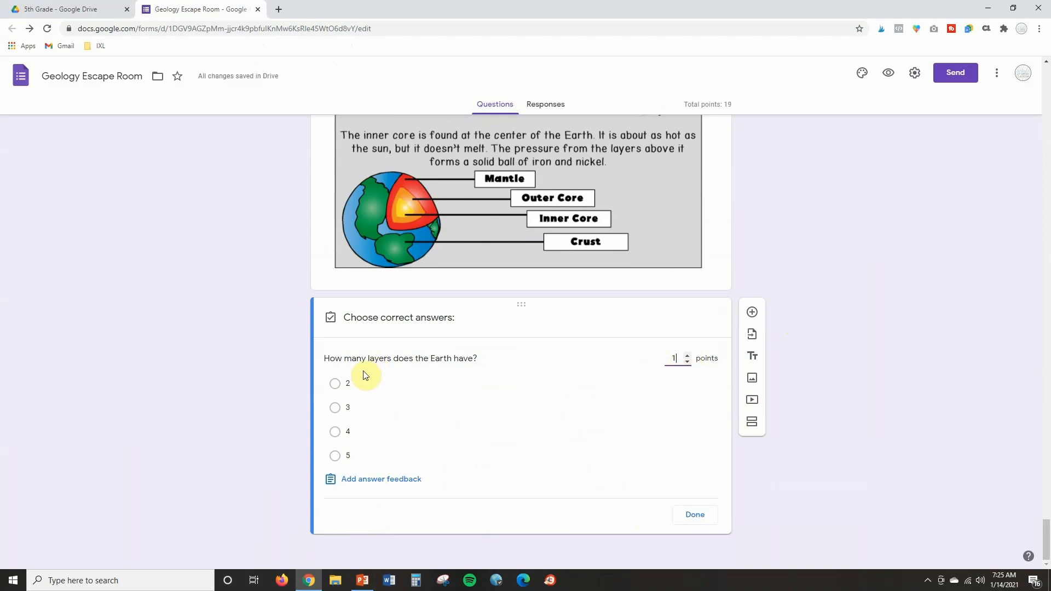
{"action": "left_click", "coordinate": [352, 432]}
{"action": "left_click", "coordinate": [707, 520]}
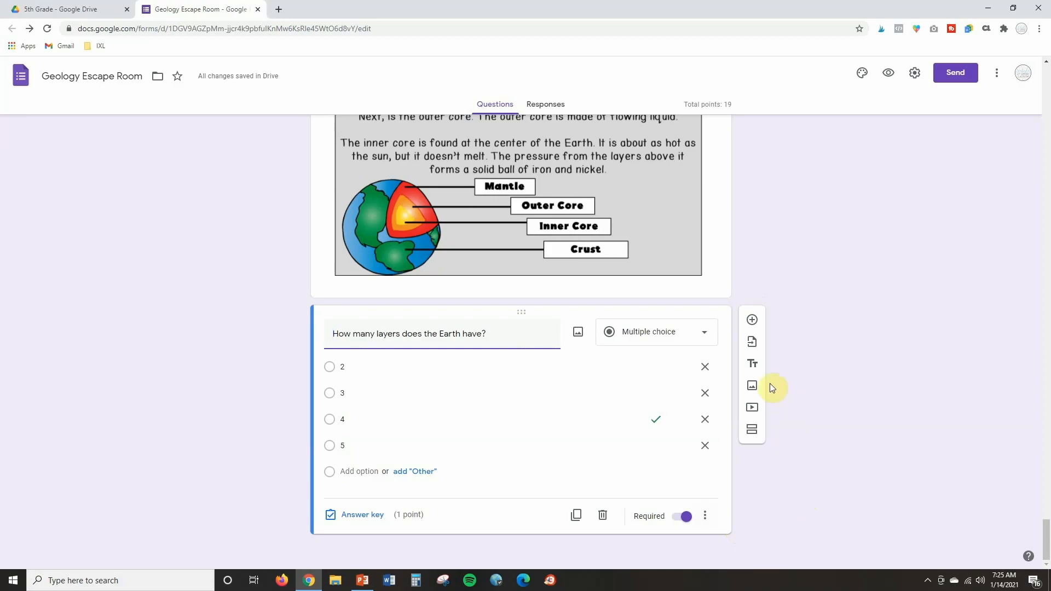
Step: Add a new question and give "What is the hottest layer of the Earth?" the choices crust, mantle, outer core and inner core
{"action": "left_click", "coordinate": [752, 319]}
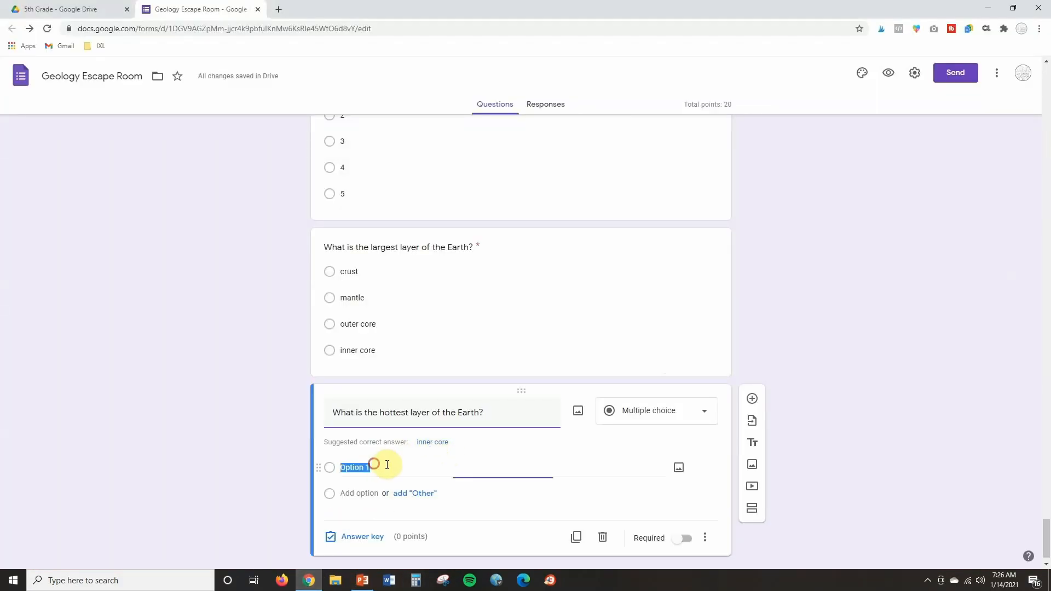
{"action": "type", "text": "crust"}
{"action": "key", "text": "Return"}
{"action": "type", "text": "mantle"}
{"action": "key", "text": "Return"}
{"action": "type", "text": "outer core"}
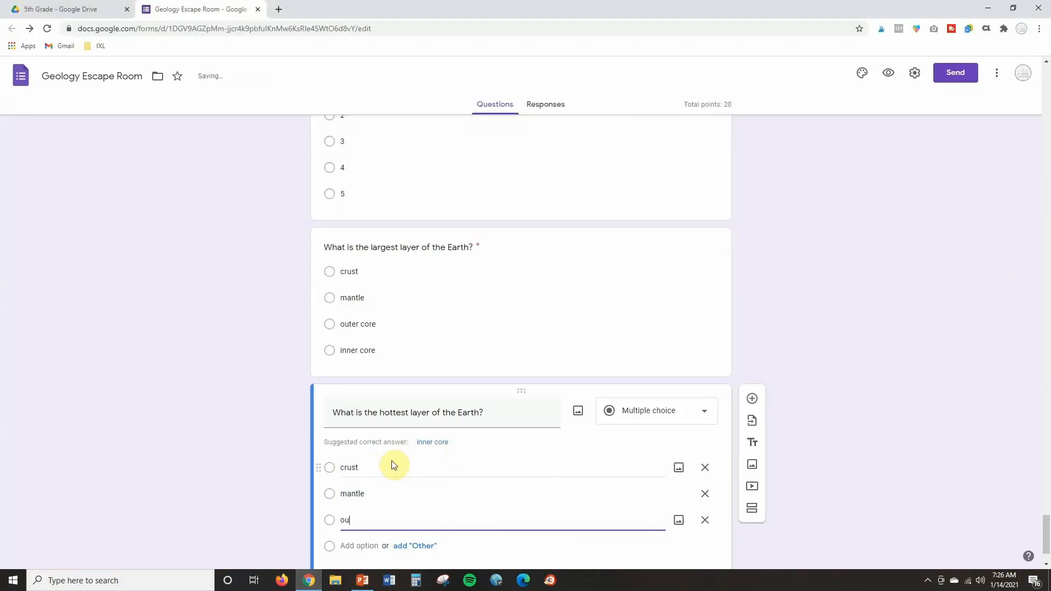
{"action": "key", "text": "Return"}
{"action": "type", "text": "inner core"}
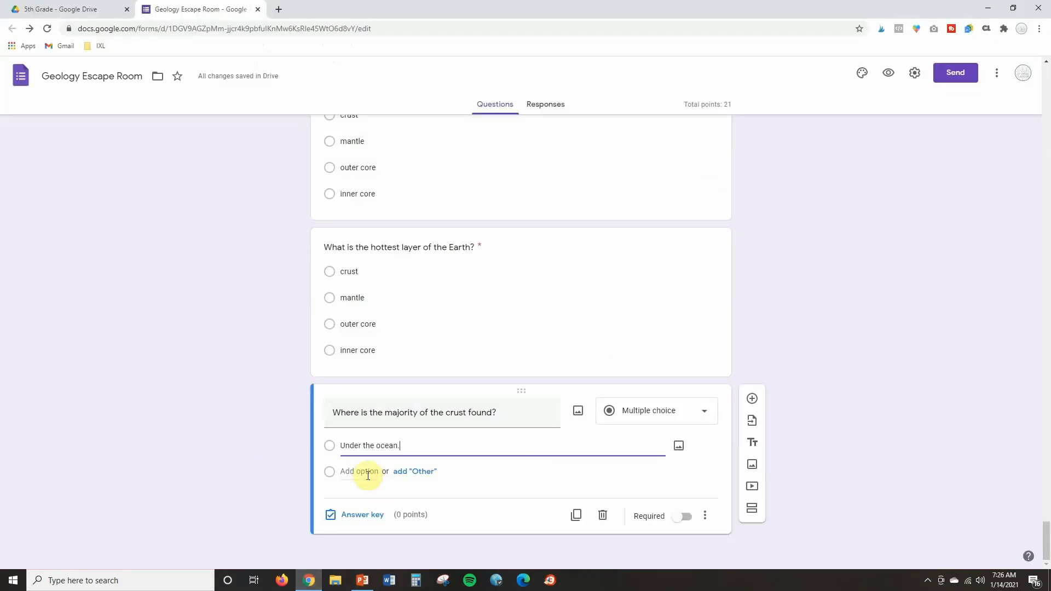
Step: Paste "Inside the Earth." as the crust location question's second choice and "flowing liquid" as the inner core question's first choice
{"action": "left_click", "coordinate": [363, 472]}
{"action": "key", "text": "ctrl+v"}
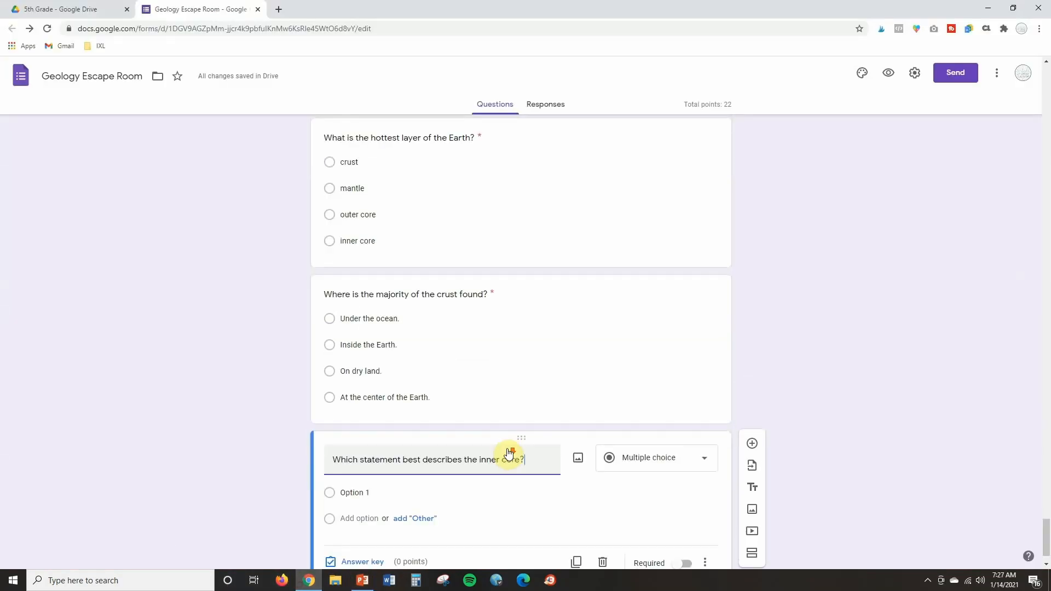
{"action": "key", "text": "Tab"}
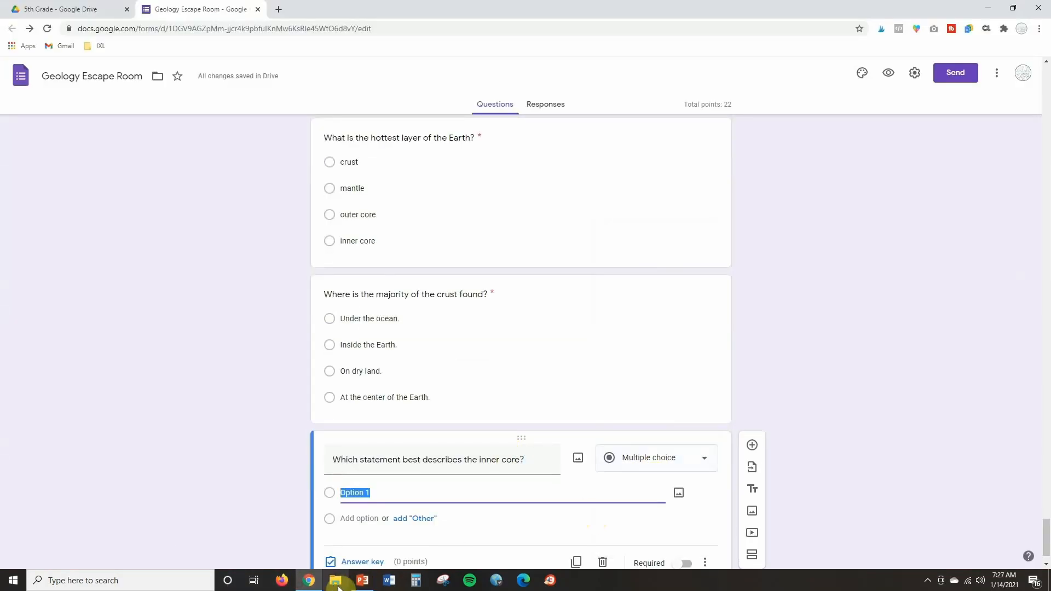
{"action": "key", "text": "ctrl+v"}
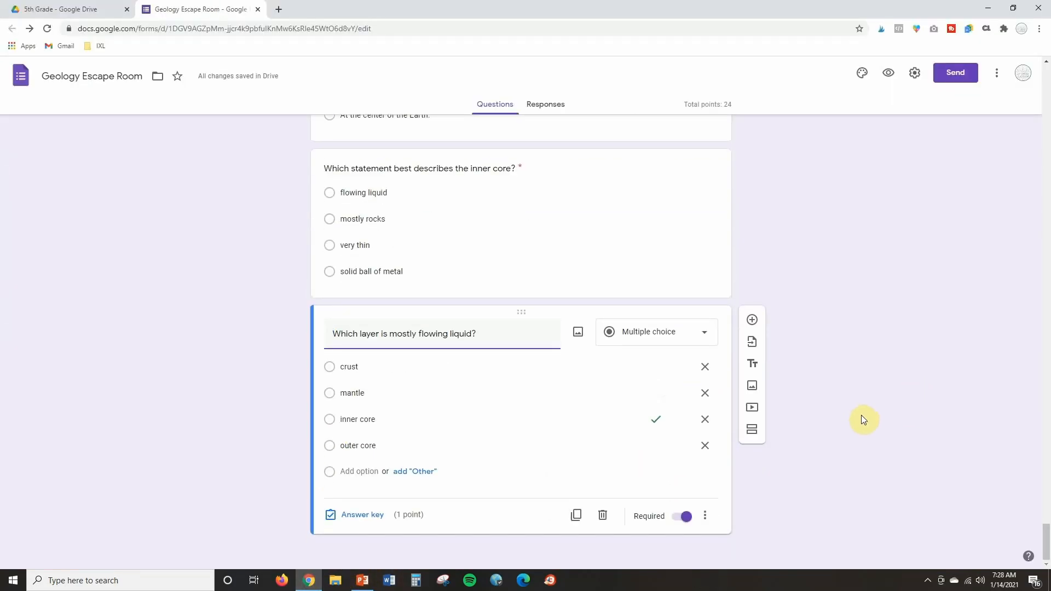
Step: Add a new section after the last Earth's layers question and title it "You Escaped!"
{"action": "scroll", "coordinate": [847, 411], "scroll_direction": "up", "scroll_amount": 10}
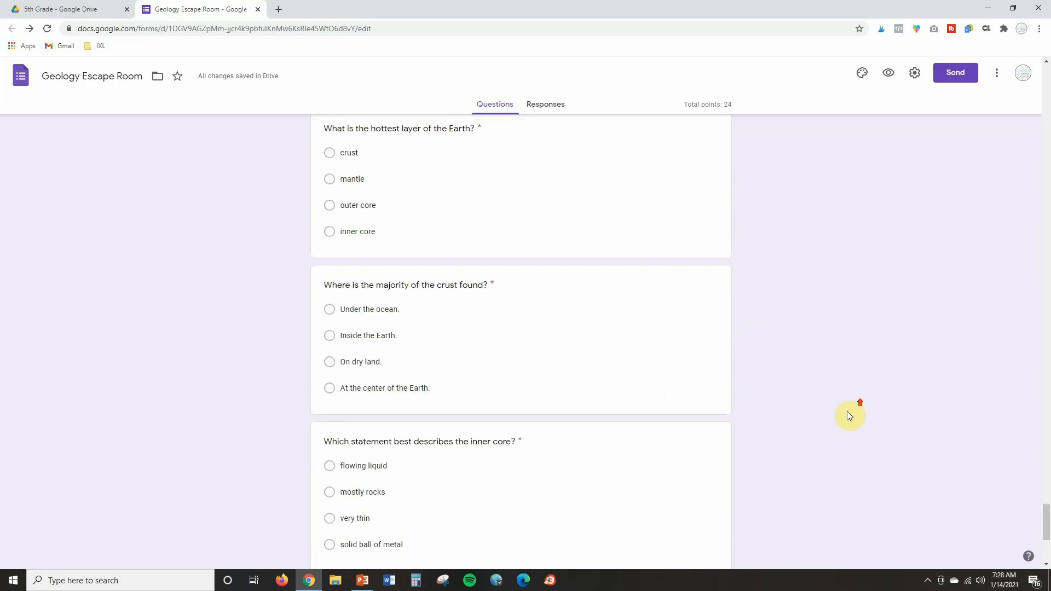
{"action": "scroll", "coordinate": [850, 415], "scroll_direction": "up", "scroll_amount": 3}
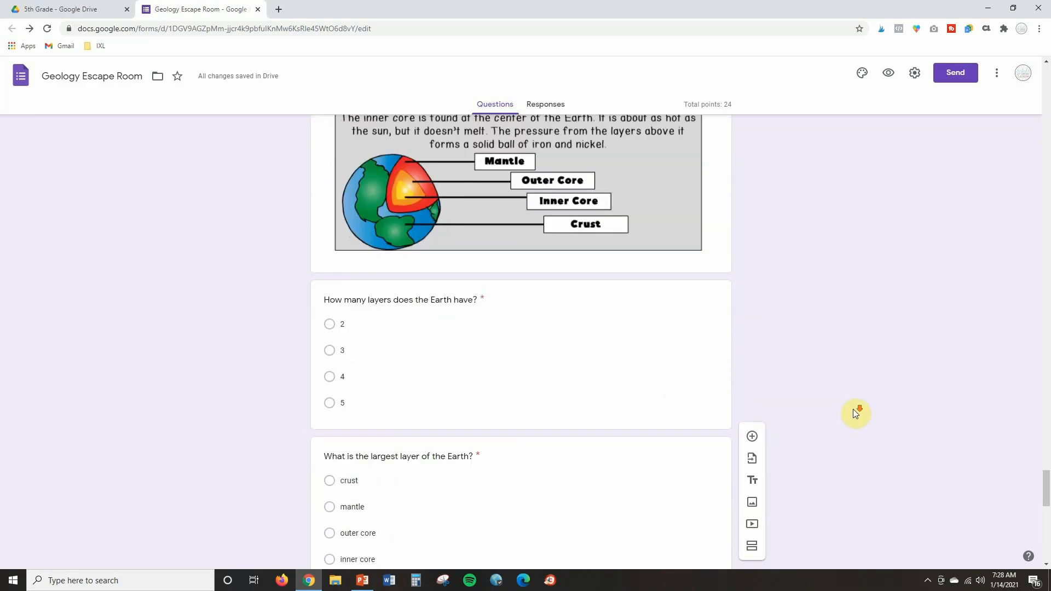
{"action": "scroll", "coordinate": [853, 411], "scroll_direction": "down", "scroll_amount": 13}
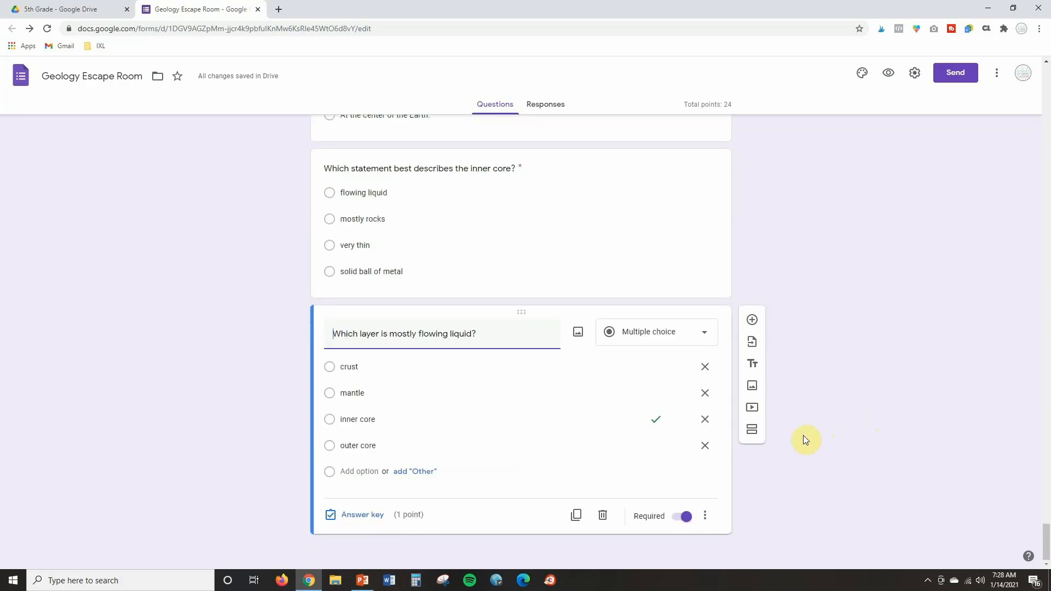
{"action": "left_click", "coordinate": [753, 430]}
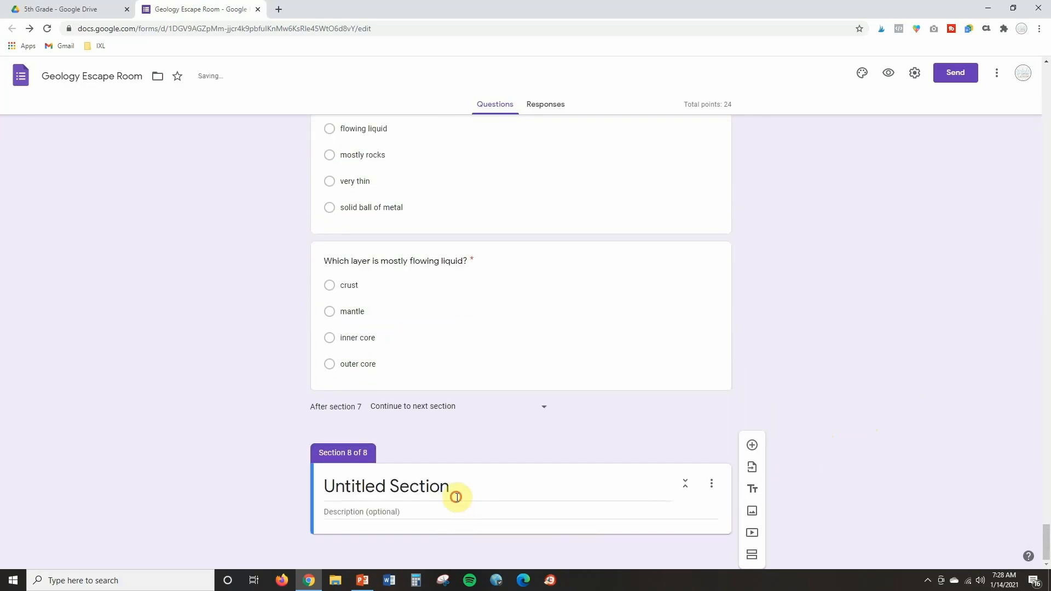
{"action": "left_click", "coordinate": [504, 486]}
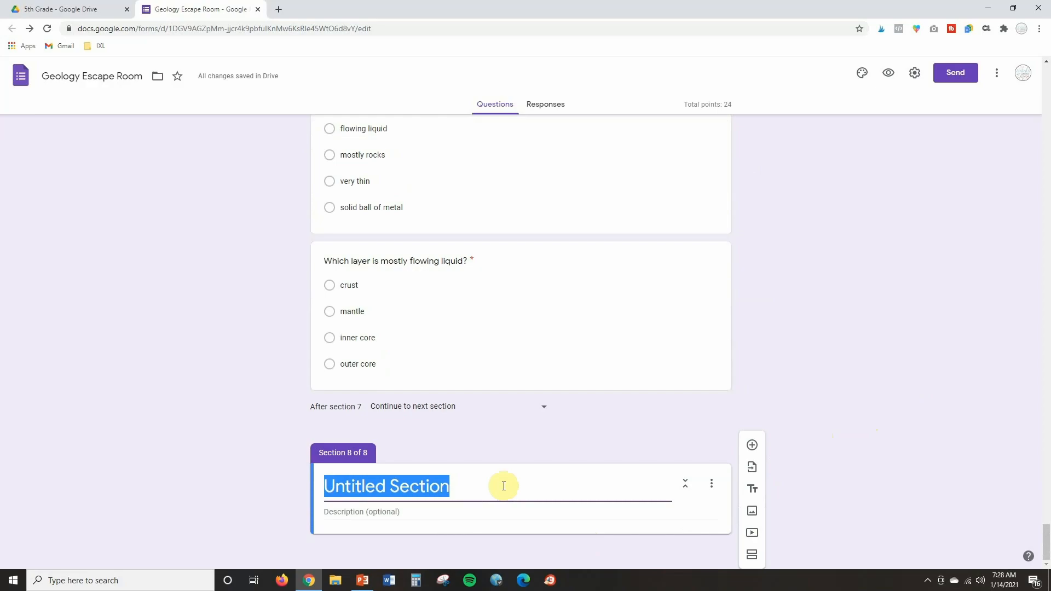
{"action": "type", "text": "You Escaped!"}
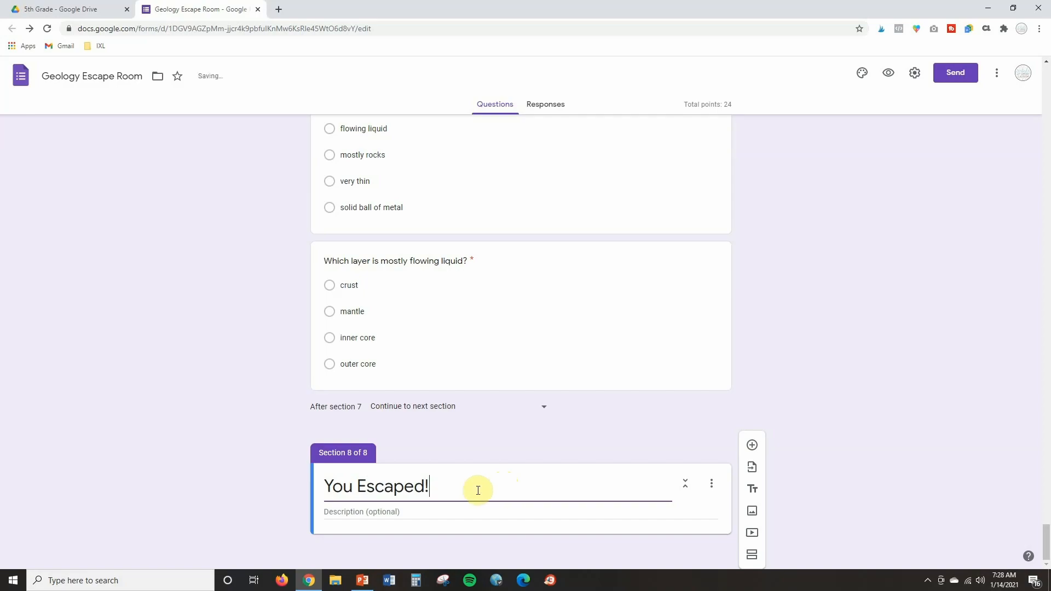
Step: Copy the congratulations text from the "You Escaped!" slide in PowerPoint into the section description and insert the open-door image below it
{"action": "left_click", "coordinate": [363, 580]}
{"action": "scroll", "coordinate": [117, 463], "scroll_direction": "down", "scroll_amount": 2}
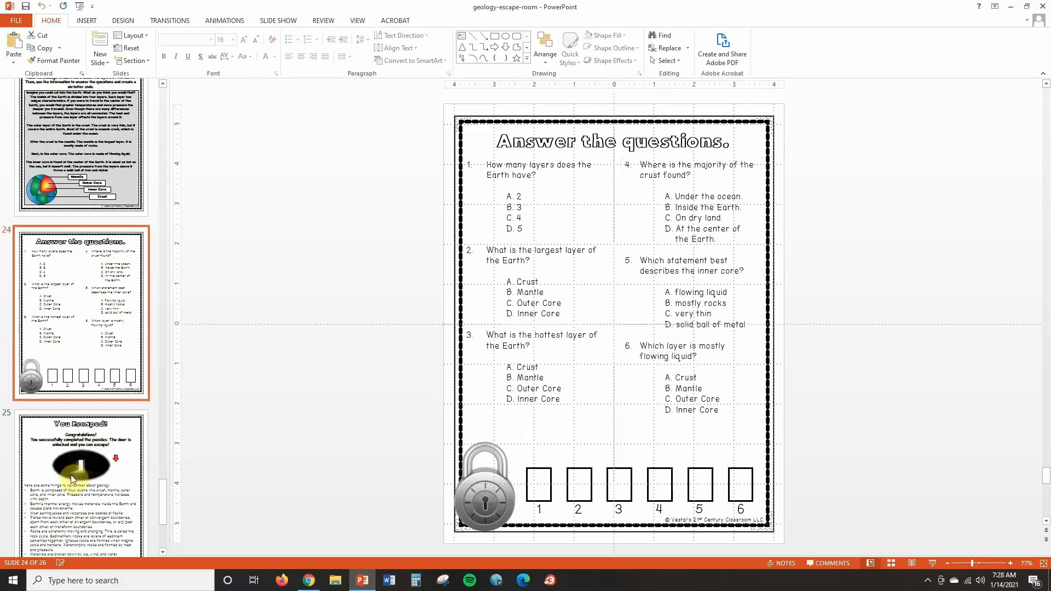
{"action": "left_click", "coordinate": [117, 463]}
{"action": "left_click_drag", "start_coordinate": [689, 193], "coordinate": [602, 166]}
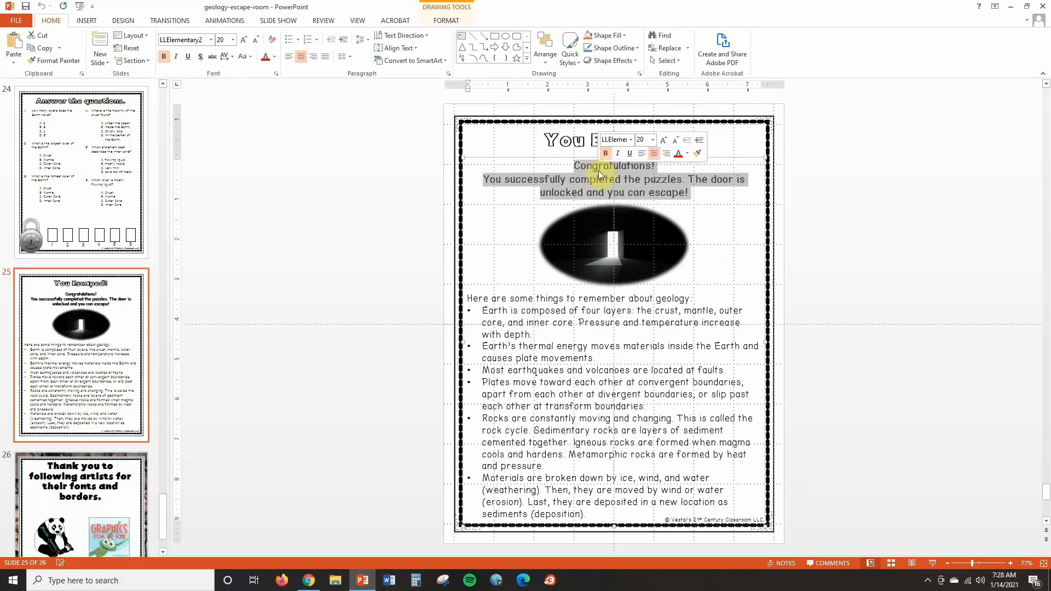
{"action": "key", "text": "alt+Tab"}
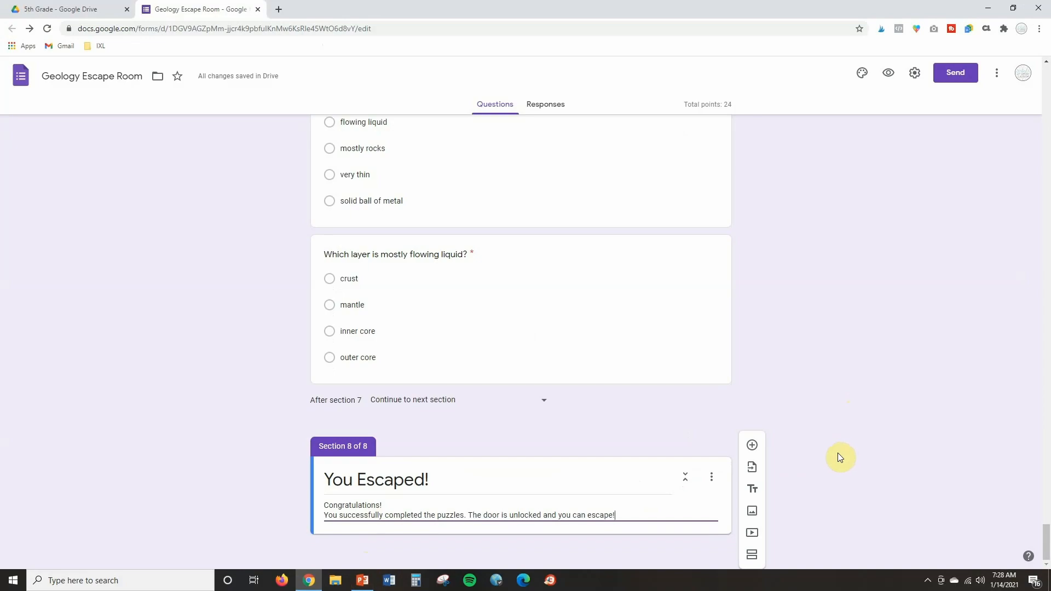
{"action": "left_click", "coordinate": [751, 511]}
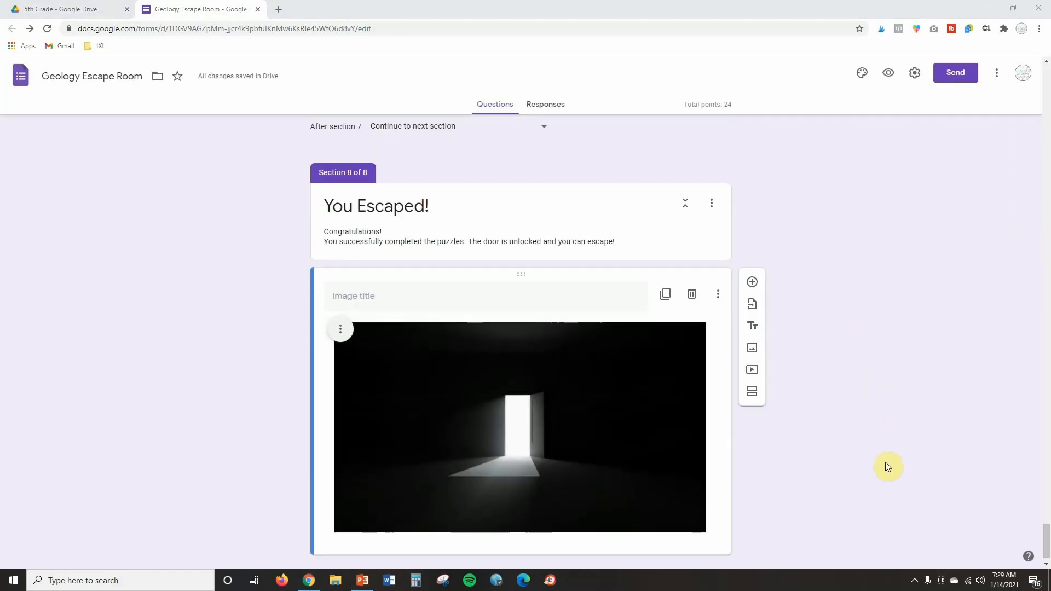
Step: Return to the beginning of the form and open its preview
{"action": "scroll", "coordinate": [886, 462], "scroll_direction": "up", "scroll_amount": 6}
{"action": "scroll", "coordinate": [883, 460], "scroll_direction": "up", "scroll_amount": 20}
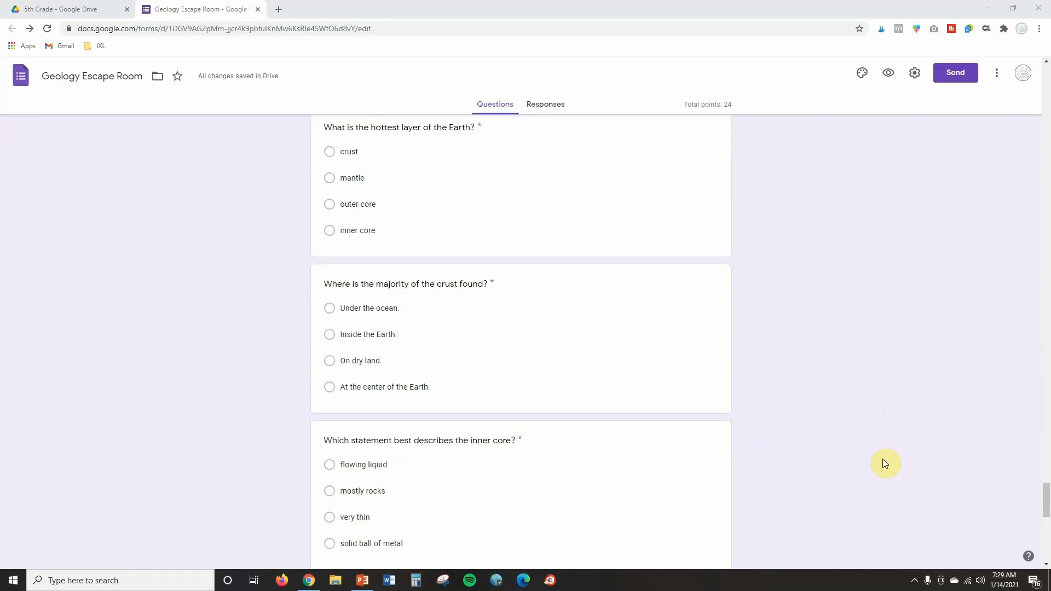
{"action": "scroll", "coordinate": [885, 464], "scroll_direction": "up", "scroll_amount": 20}
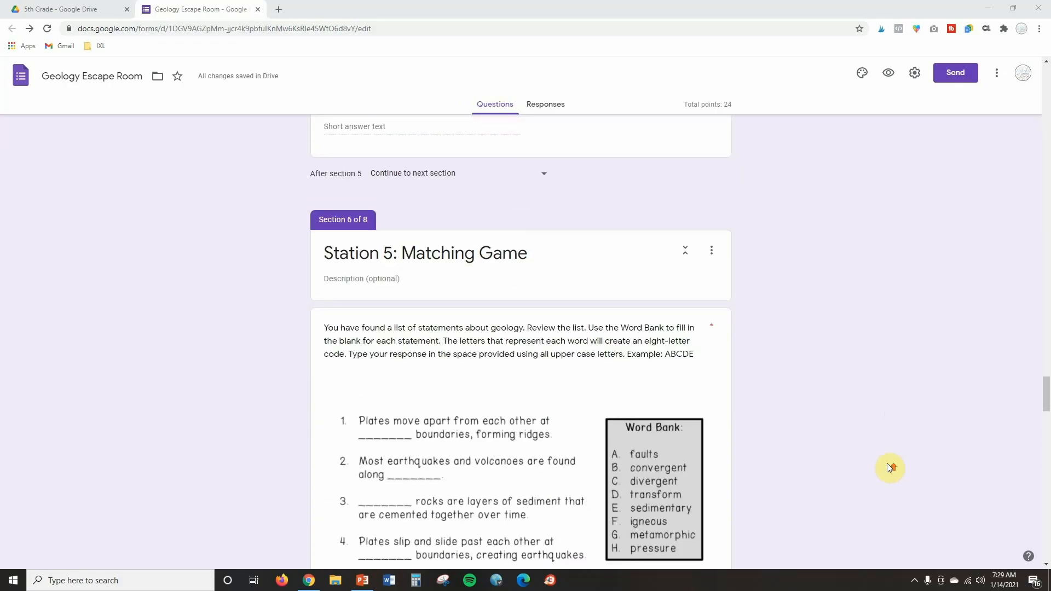
{"action": "scroll", "coordinate": [888, 469], "scroll_direction": "up", "scroll_amount": 20}
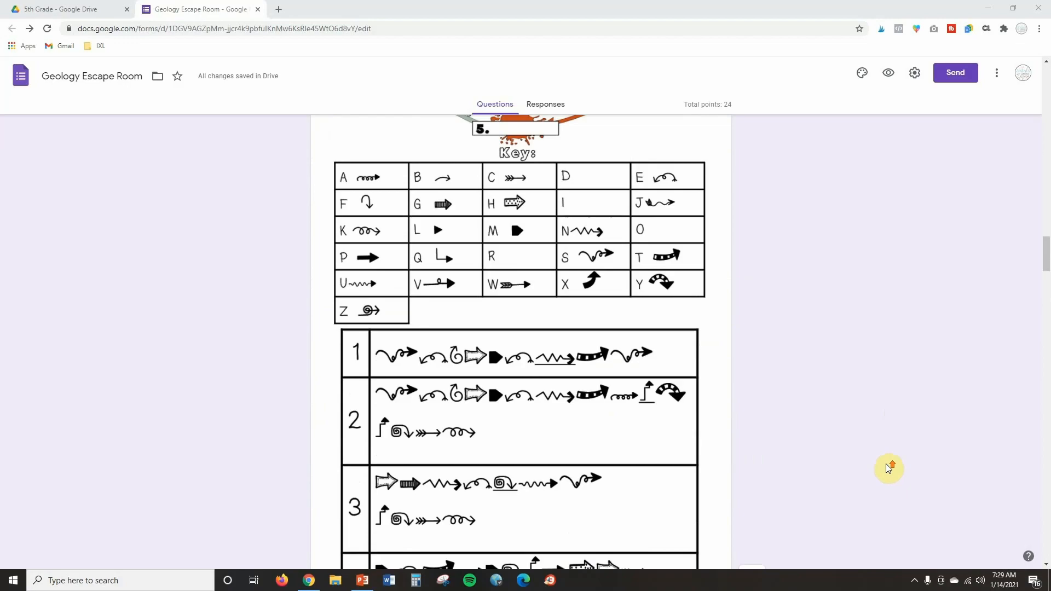
{"action": "scroll", "coordinate": [888, 469], "scroll_direction": "up", "scroll_amount": 20}
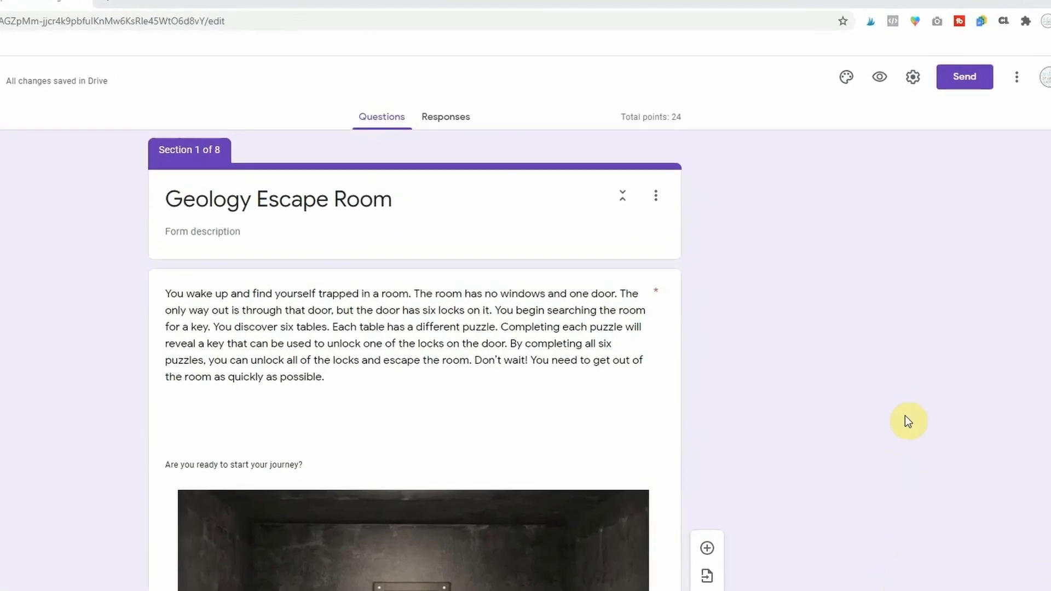
{"action": "left_click", "coordinate": [868, 88]}
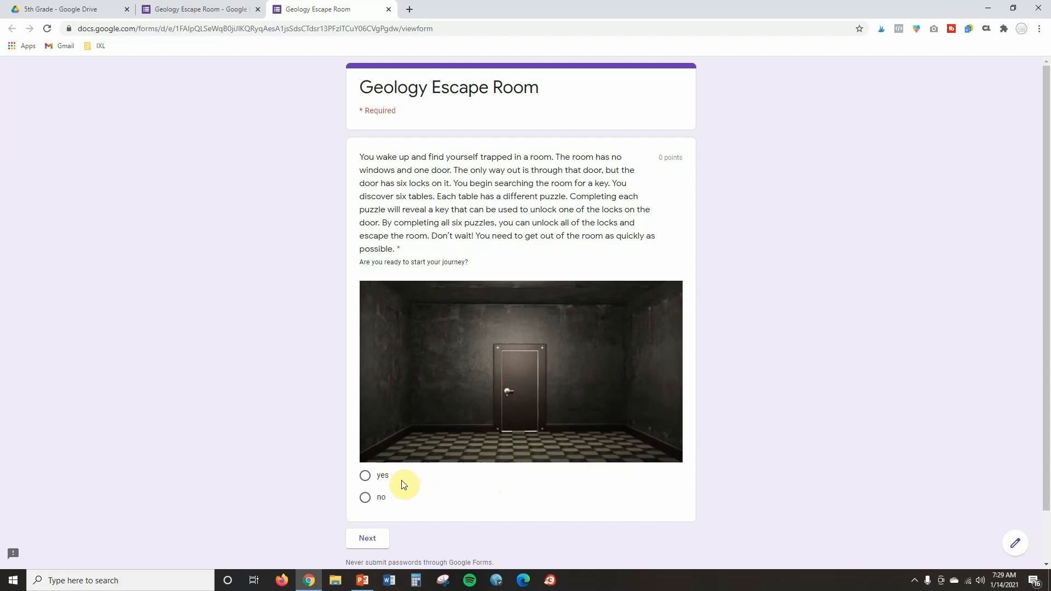
Step: Test the opening question by answering no and continuing, then answer yes and continue to Station 1
{"action": "left_click", "coordinate": [365, 499]}
{"action": "left_click", "coordinate": [378, 542]}
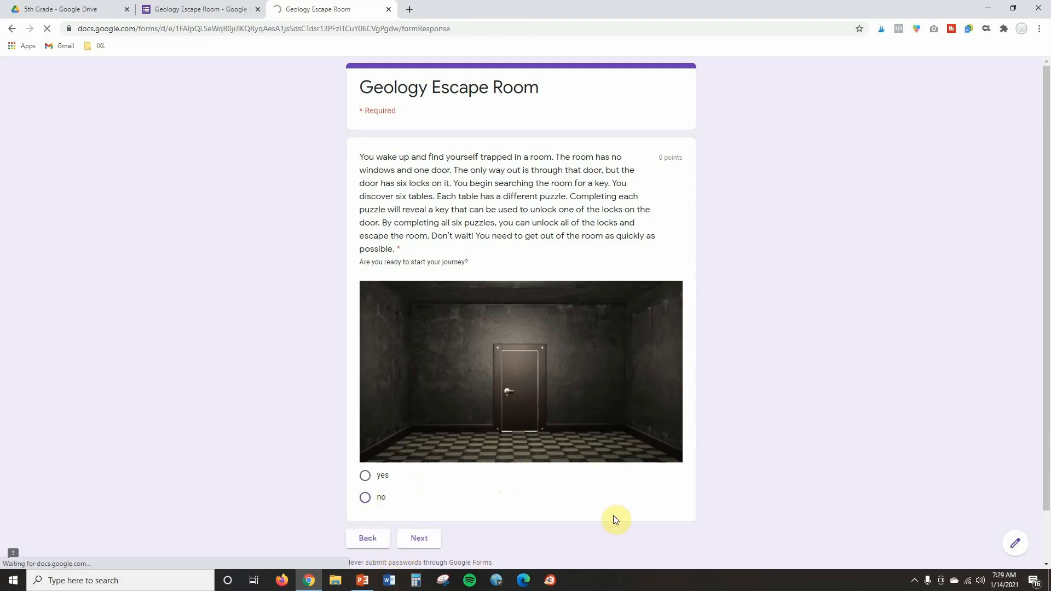
{"action": "left_click", "coordinate": [366, 477]}
{"action": "left_click", "coordinate": [426, 542]}
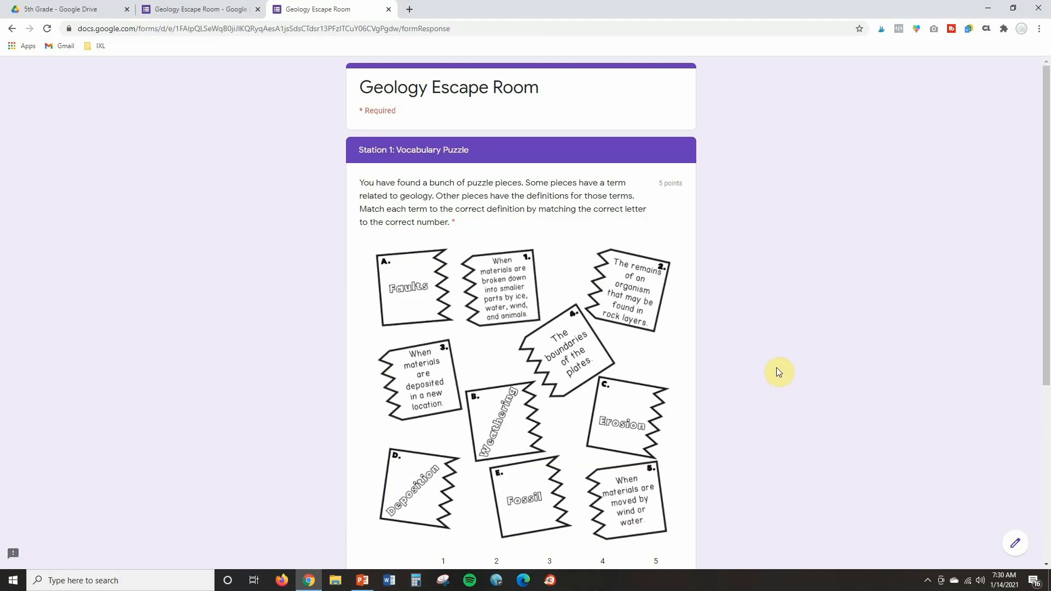
Step: In the Station 1 vocabulary puzzle, match Faults to 4, Weathering to 1 and Erosion to 5
{"action": "scroll", "coordinate": [712, 361], "scroll_direction": "down", "scroll_amount": 5}
{"action": "left_click", "coordinate": [602, 369]}
{"action": "left_click", "coordinate": [442, 399]}
{"action": "left_click", "coordinate": [655, 430]}
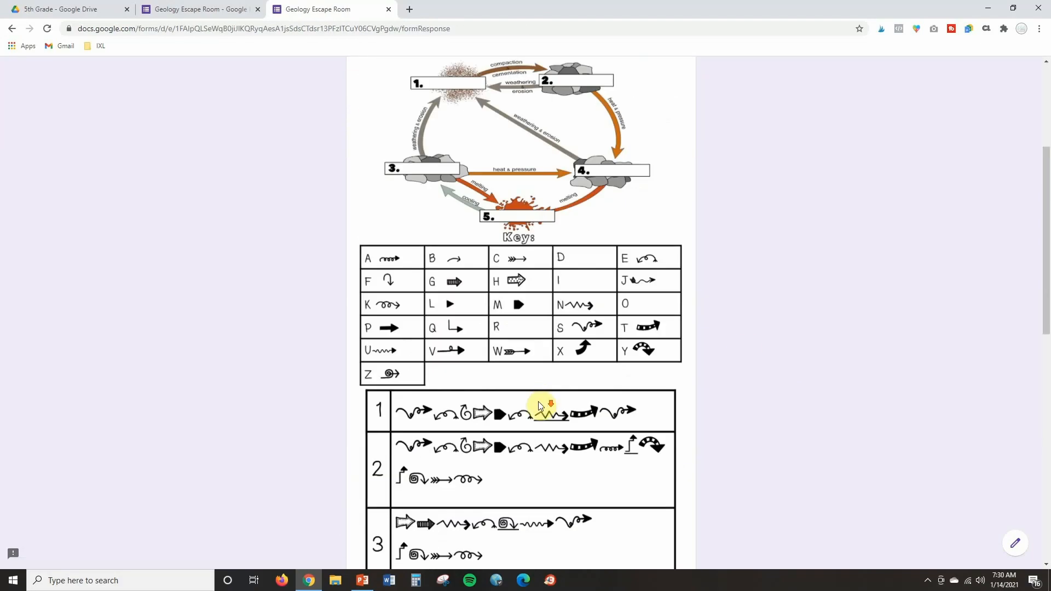
Step: Answer the rock cycle puzzle with magma, sediments, sedimentary rock, igneous rock and metamorphic rock, and continue to the next section
{"action": "type", "text": "sediments"}
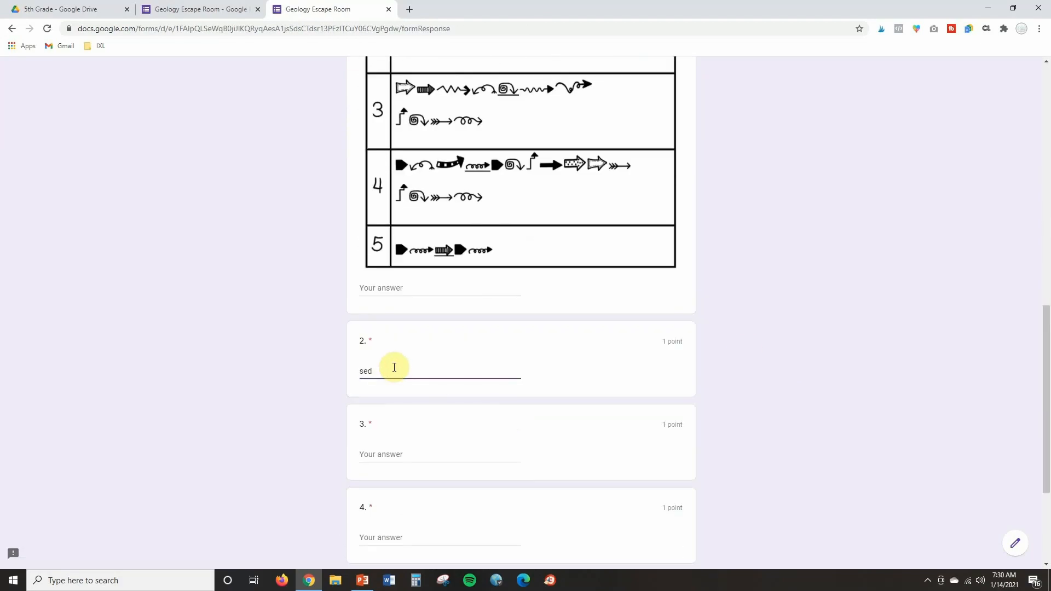
{"action": "left_click", "coordinate": [408, 291]}
{"action": "left_click", "coordinate": [376, 458]}
{"action": "type", "text": "dedimentary rock"}
{"action": "left_click", "coordinate": [388, 535]}
{"action": "type", "text": "igneous rock"}
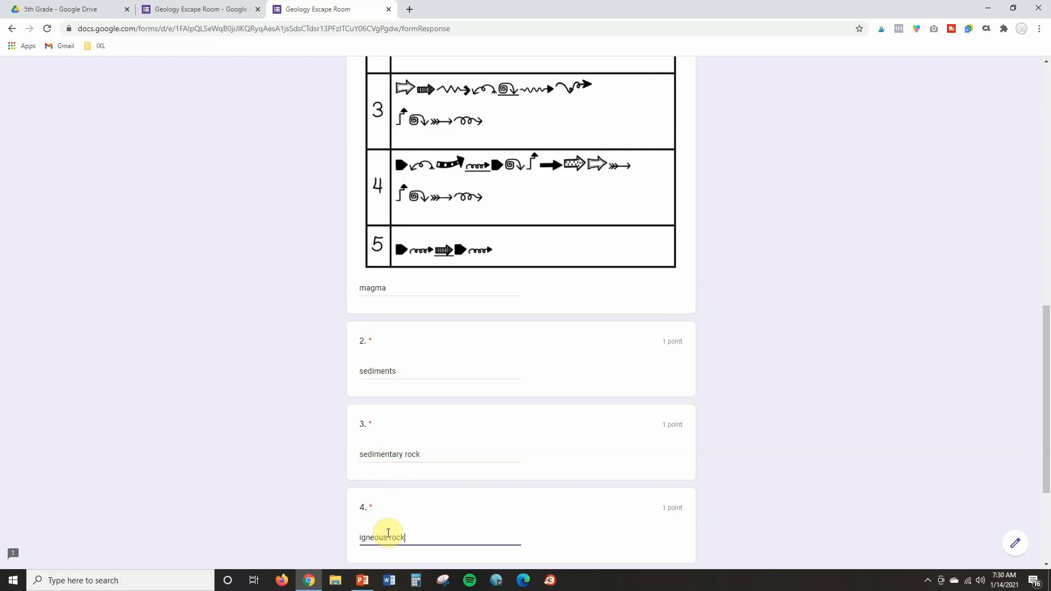
{"action": "scroll", "coordinate": [387, 535], "scroll_direction": "down", "scroll_amount": 3}
{"action": "left_click", "coordinate": [383, 438]}
{"action": "type", "text": "metamorphic rock"}
{"action": "left_click", "coordinate": [433, 491]}
Step: Answer the first four rock picture questions with slate, quartzite, gneiss and obsidian
{"action": "left_click", "coordinate": [410, 262]}
{"action": "type", "text": "slate"}
{"action": "left_click", "coordinate": [371, 347]}
{"action": "type", "text": "quartzite"}
{"action": "left_click", "coordinate": [366, 428]}
{"action": "type", "text": "gneiss"}
{"action": "left_click", "coordinate": [492, 515]}
{"action": "type", "text": "obsidian"}
Step: Answer rock picture questions 5 and 6 with conglomerate and granite, and continue to the next section
{"action": "scroll", "coordinate": [510, 535], "scroll_direction": "down", "scroll_amount": 3}
{"action": "left_click", "coordinate": [431, 435]}
{"action": "type", "text": "conglomerate"}
{"action": "left_click", "coordinate": [387, 514]}
{"action": "type", "text": "granite"}
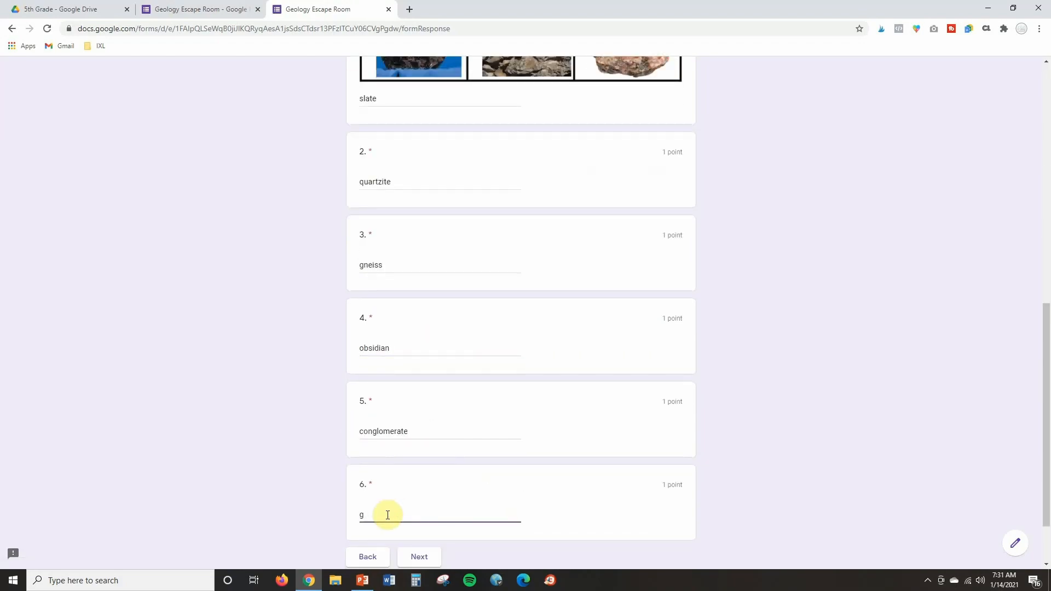
{"action": "left_click", "coordinate": [419, 557]}
Step: Complete the remaining stations, choosing 4, mantle and inner core for the first three Earth's layers questions, and continue to the "You Escaped!" section
{"action": "left_click", "coordinate": [380, 436]}
{"action": "left_click", "coordinate": [418, 481]}
{"action": "scroll", "coordinate": [405, 437], "scroll_direction": "down", "scroll_amount": 8}
{"action": "left_click", "coordinate": [405, 434]}
{"action": "left_click", "coordinate": [404, 443]}
{"action": "left_click", "coordinate": [418, 464]}
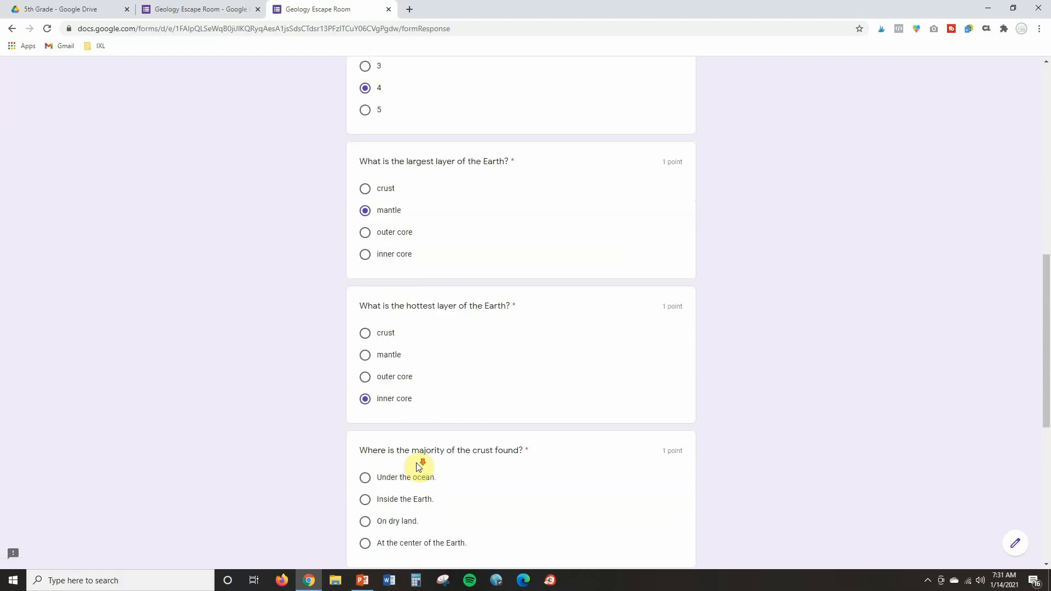
{"action": "left_click", "coordinate": [424, 438]}
{"action": "left_click", "coordinate": [457, 482]}
{"action": "left_click", "coordinate": [419, 481]}
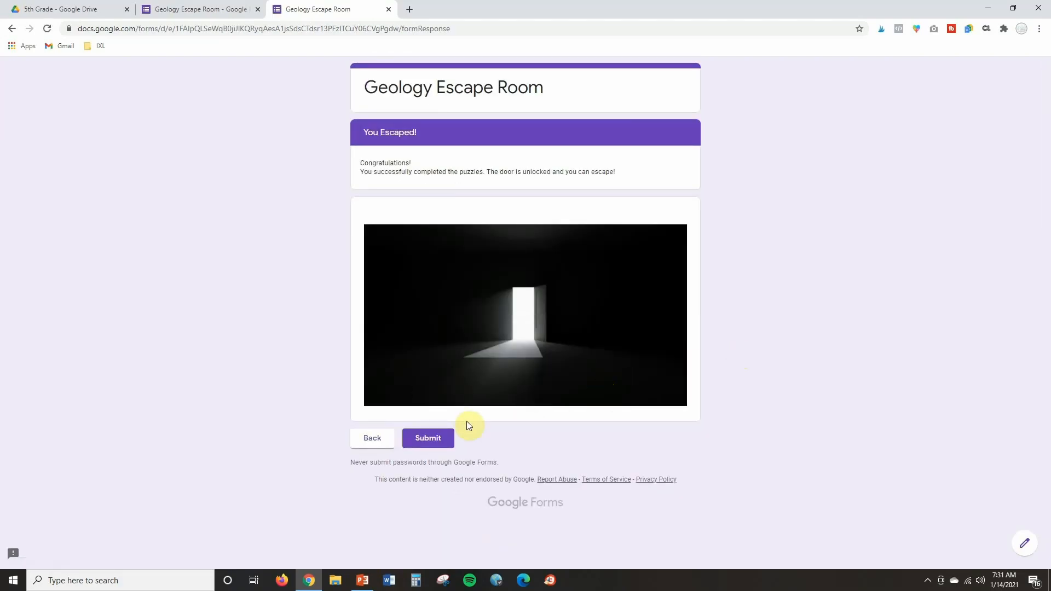
Step: Submit the completed Geology Escape Room form and view the score for the response
{"action": "left_click", "coordinate": [419, 440]}
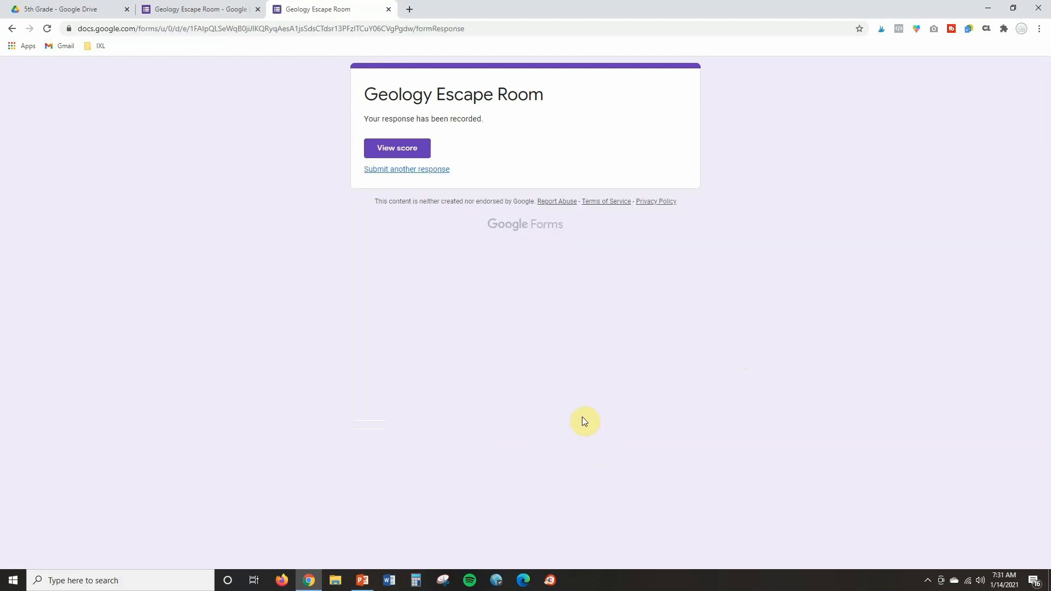
{"action": "left_click", "coordinate": [395, 159]}
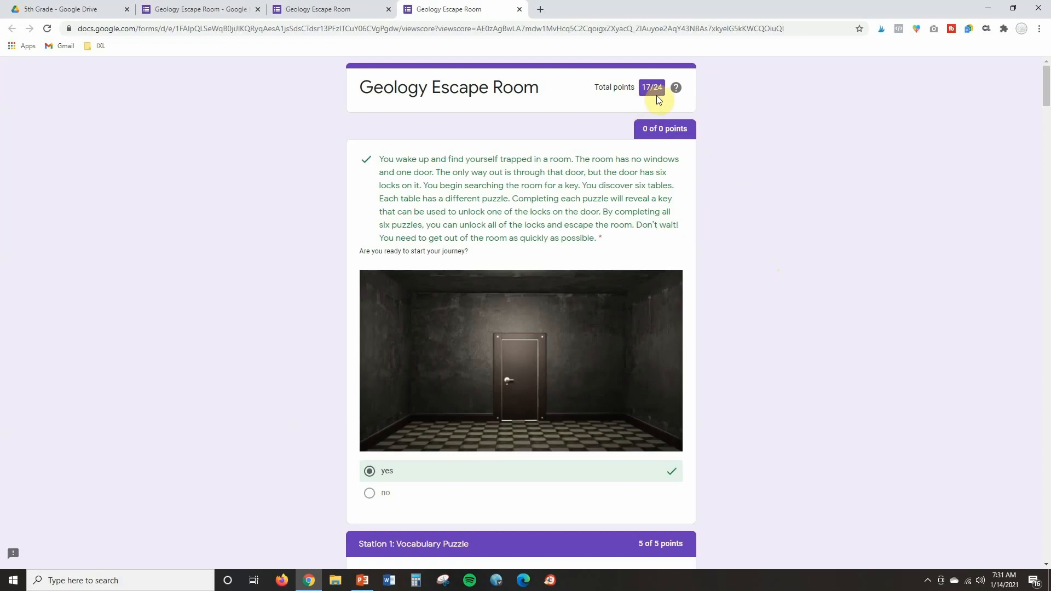
Step: Examine the graded response station by station, checking marks and correct answers from the introduction through the Earth's layers questions in Station 6
{"action": "scroll", "coordinate": [704, 141], "scroll_direction": "down", "scroll_amount": 12}
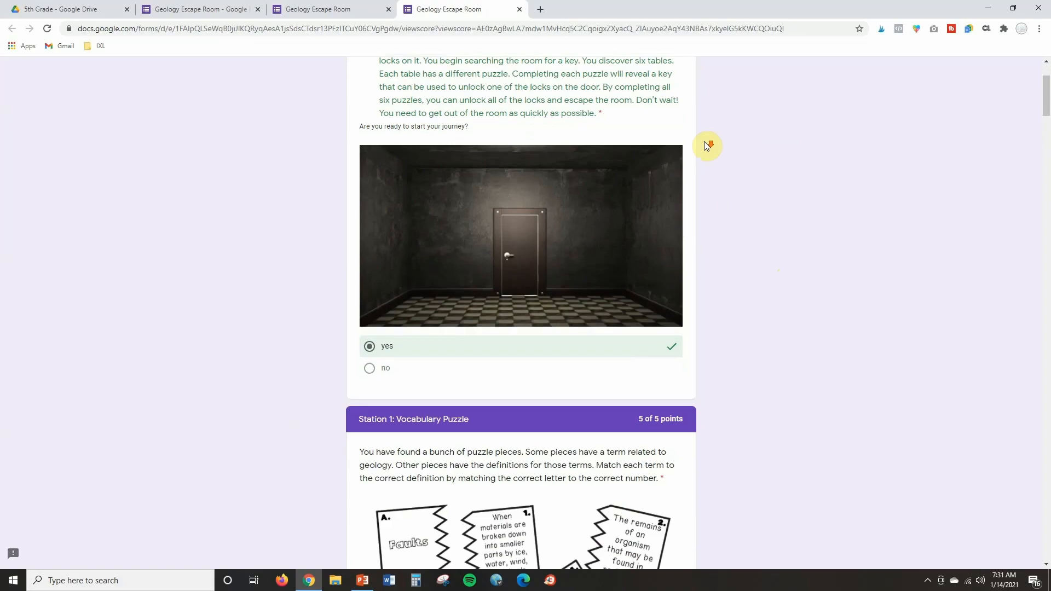
{"action": "scroll", "coordinate": [703, 143], "scroll_direction": "down", "scroll_amount": 15}
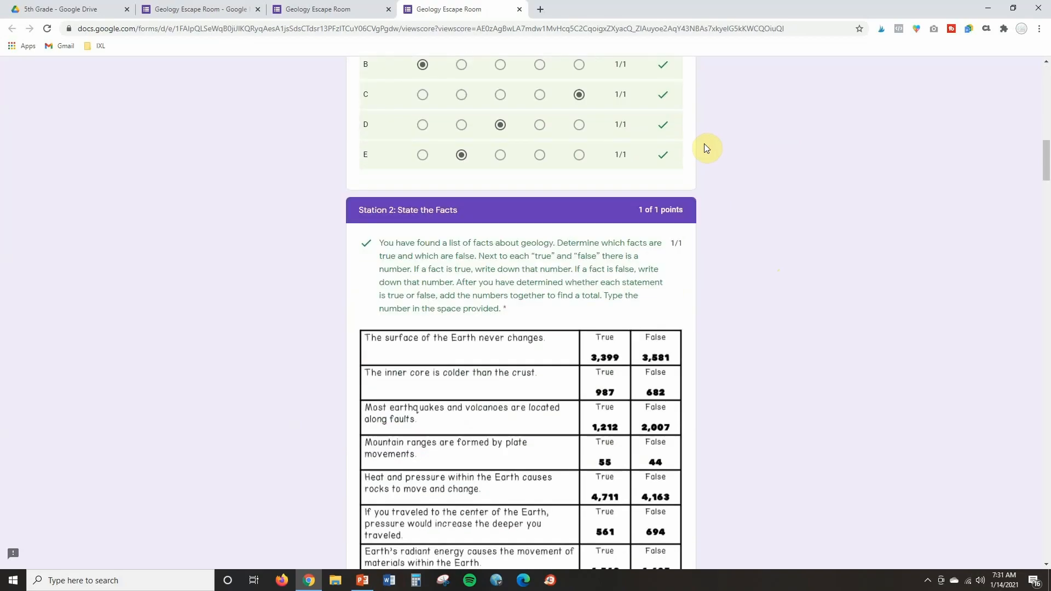
{"action": "scroll", "coordinate": [707, 146], "scroll_direction": "down", "scroll_amount": 14}
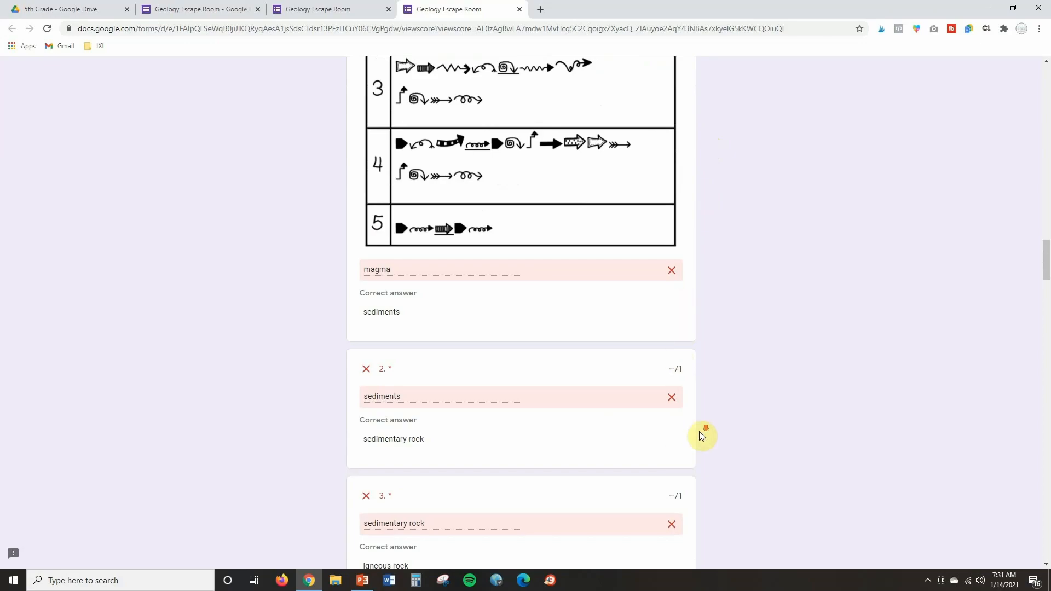
{"action": "scroll", "coordinate": [702, 434], "scroll_direction": "down", "scroll_amount": 6}
{"action": "scroll", "coordinate": [704, 429], "scroll_direction": "up", "scroll_amount": 15}
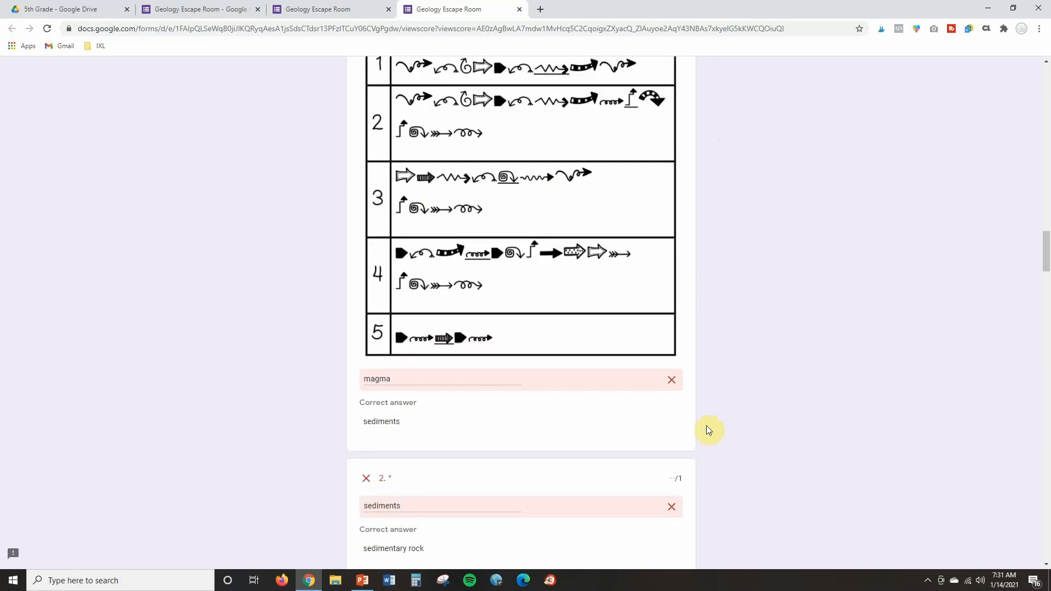
{"action": "scroll", "coordinate": [708, 423], "scroll_direction": "down", "scroll_amount": 18}
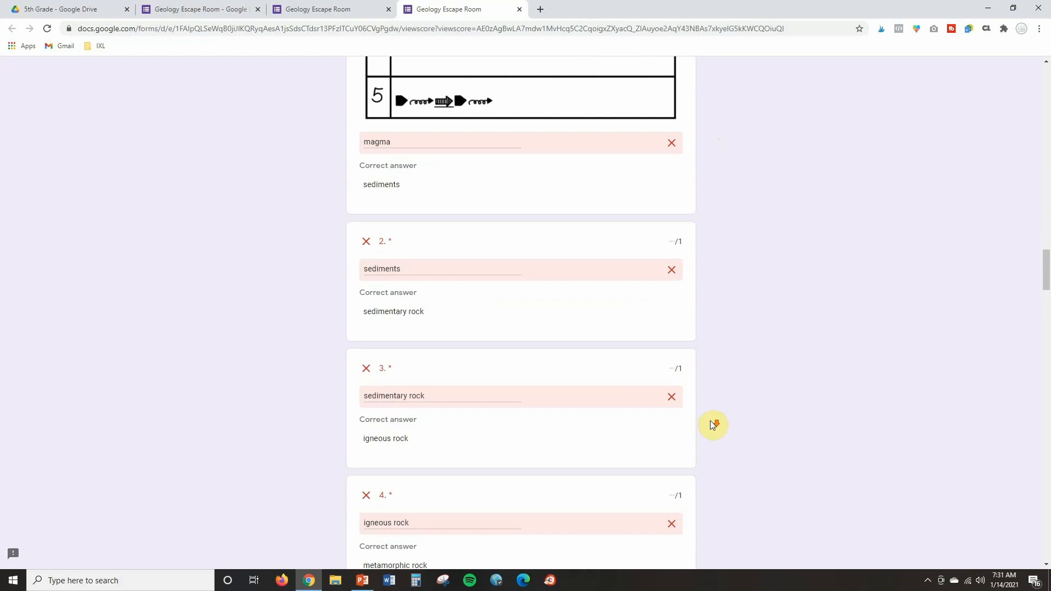
{"action": "scroll", "coordinate": [712, 425], "scroll_direction": "down", "scroll_amount": 14}
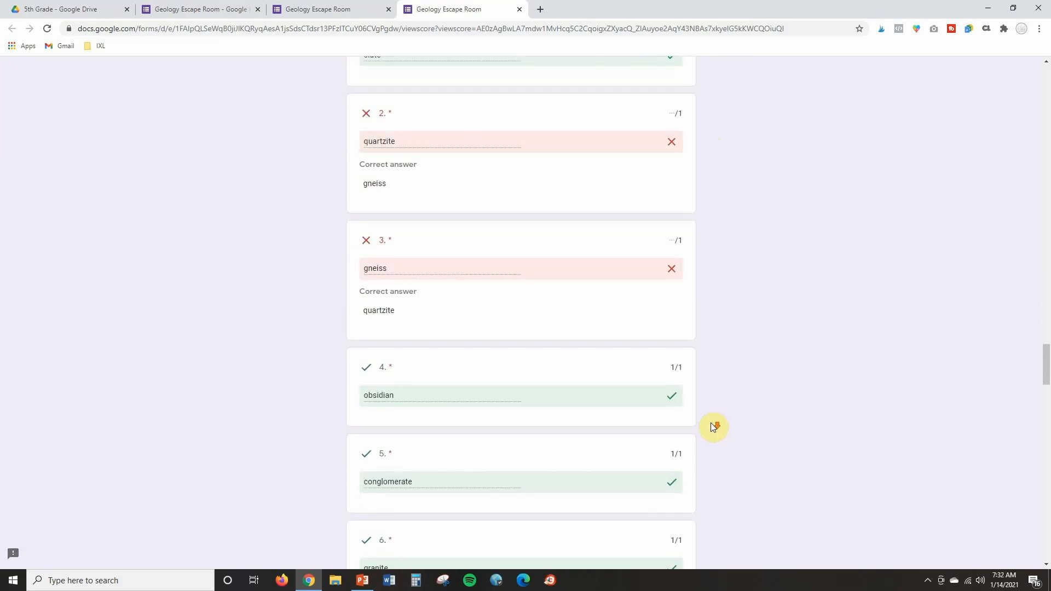
{"action": "scroll", "coordinate": [713, 427], "scroll_direction": "down", "scroll_amount": 4}
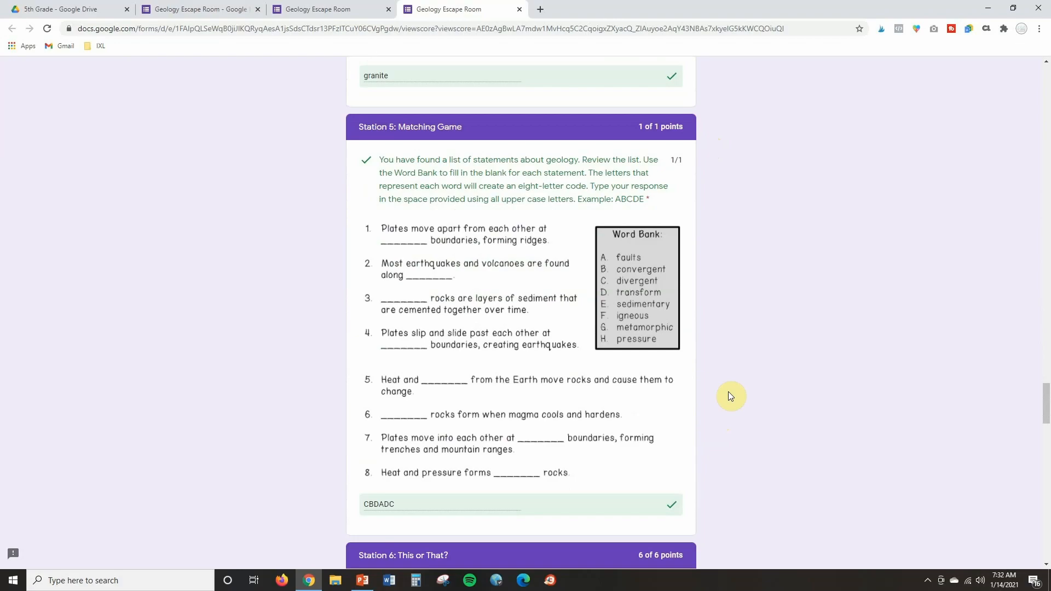
{"action": "scroll", "coordinate": [731, 402], "scroll_direction": "down", "scroll_amount": 8}
{"action": "scroll", "coordinate": [731, 410], "scroll_direction": "down", "scroll_amount": 6}
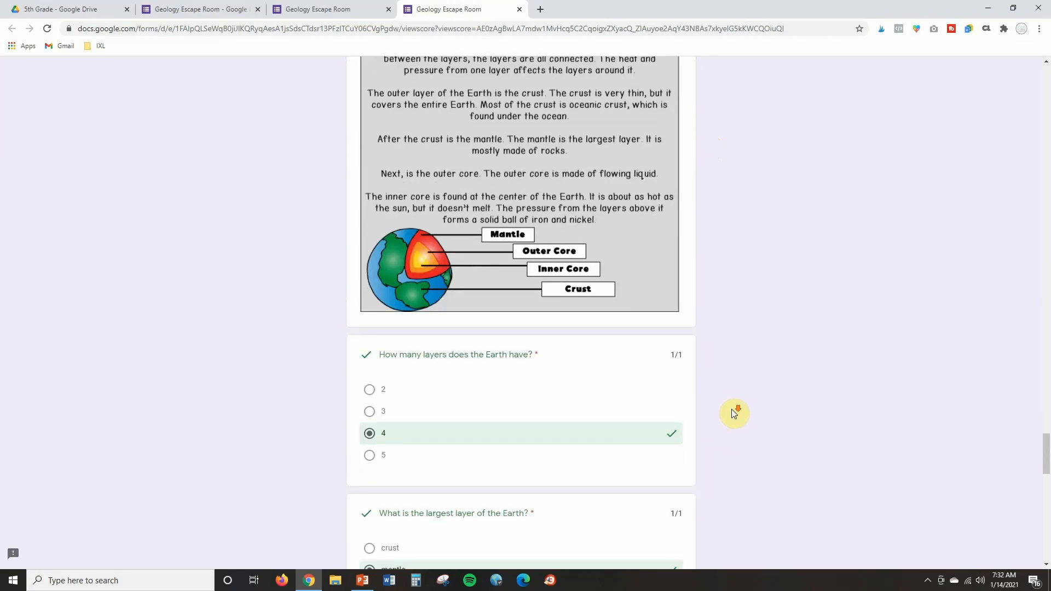
Step: Review the graded stations in reverse order, from Station 6 back to the introduction and total points
{"action": "scroll", "coordinate": [654, 495], "scroll_direction": "up", "scroll_amount": 3}
{"action": "scroll", "coordinate": [654, 499], "scroll_direction": "up", "scroll_amount": 14}
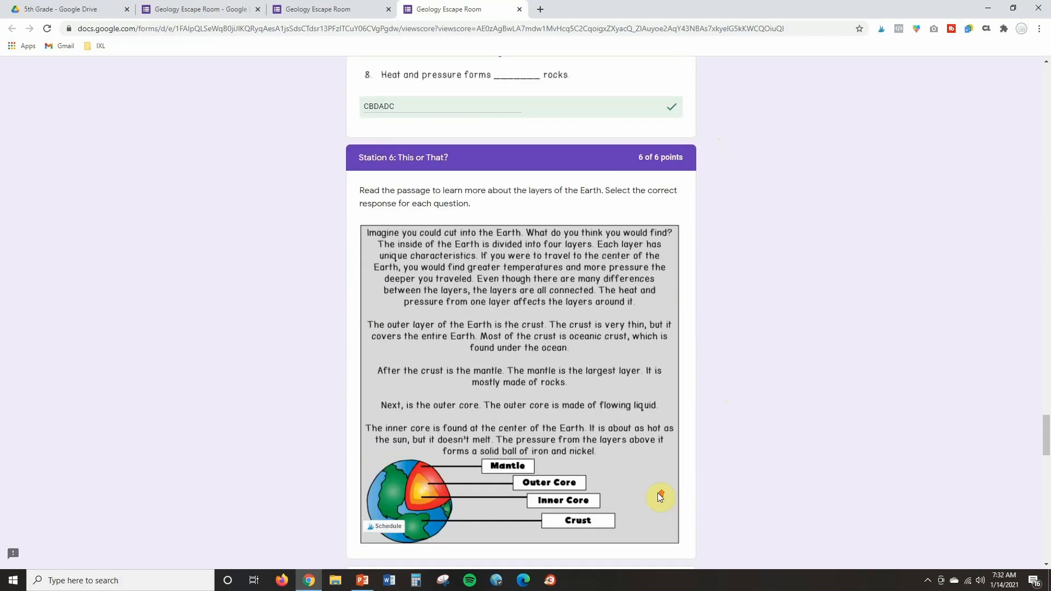
{"action": "scroll", "coordinate": [661, 495], "scroll_direction": "up", "scroll_amount": 20}
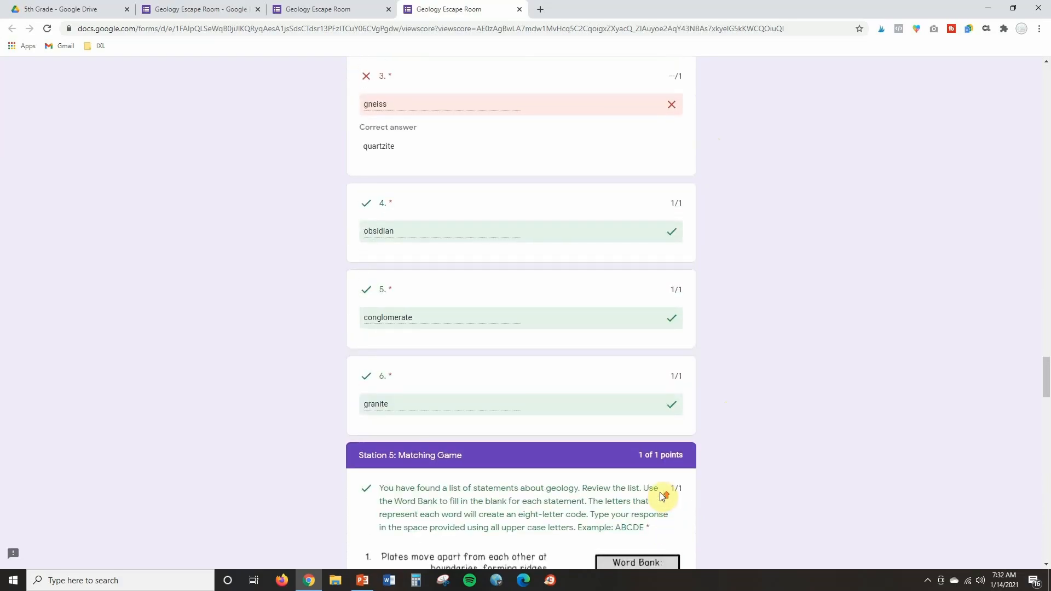
{"action": "scroll", "coordinate": [661, 496], "scroll_direction": "up", "scroll_amount": 15}
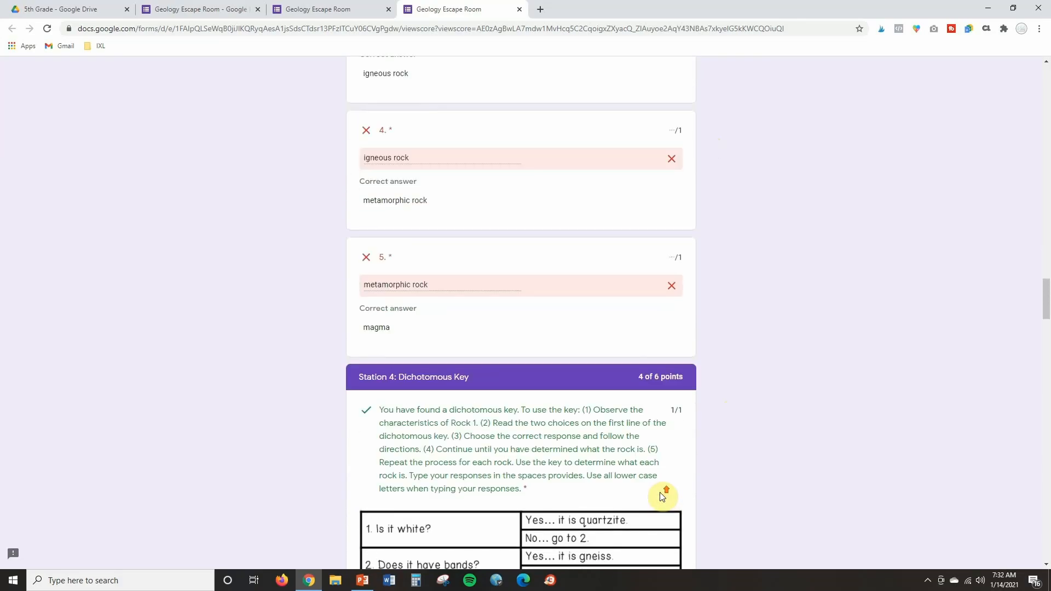
{"action": "scroll", "coordinate": [662, 497], "scroll_direction": "up", "scroll_amount": 12}
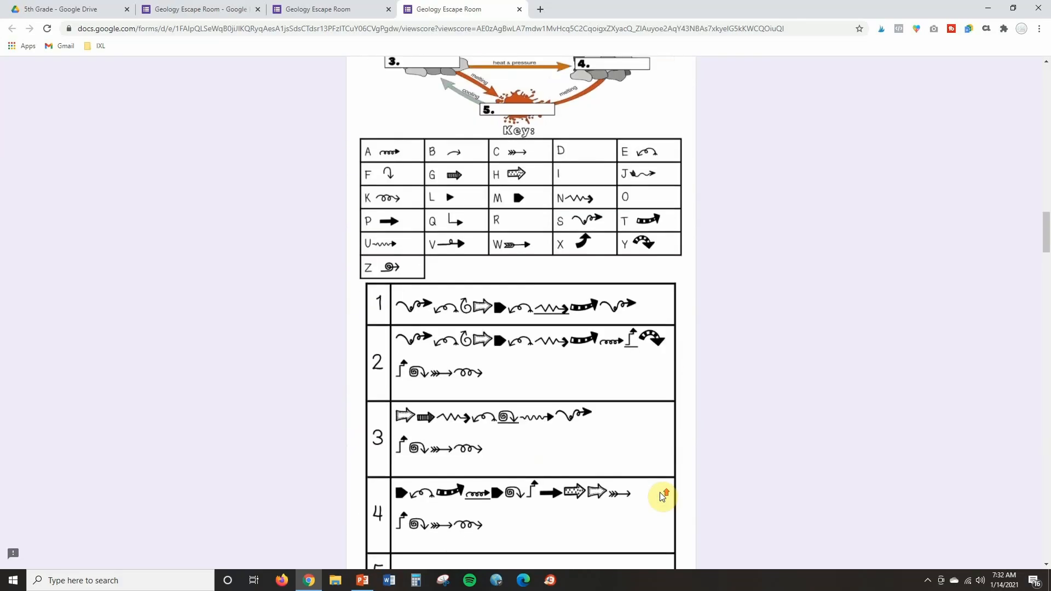
{"action": "scroll", "coordinate": [663, 496], "scroll_direction": "up", "scroll_amount": 8}
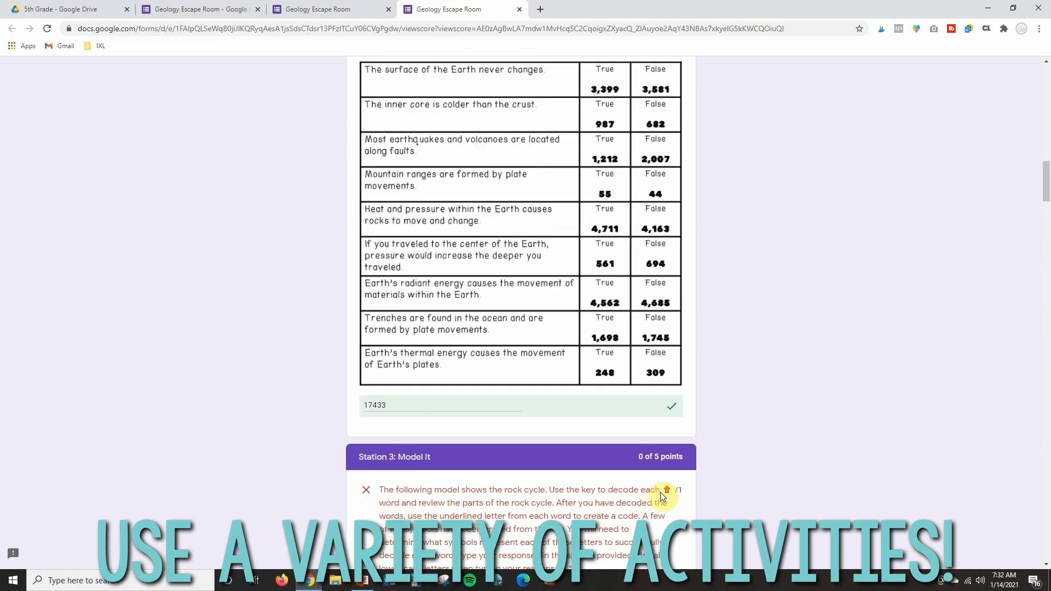
{"action": "scroll", "coordinate": [774, 505], "scroll_direction": "up", "scroll_amount": 15}
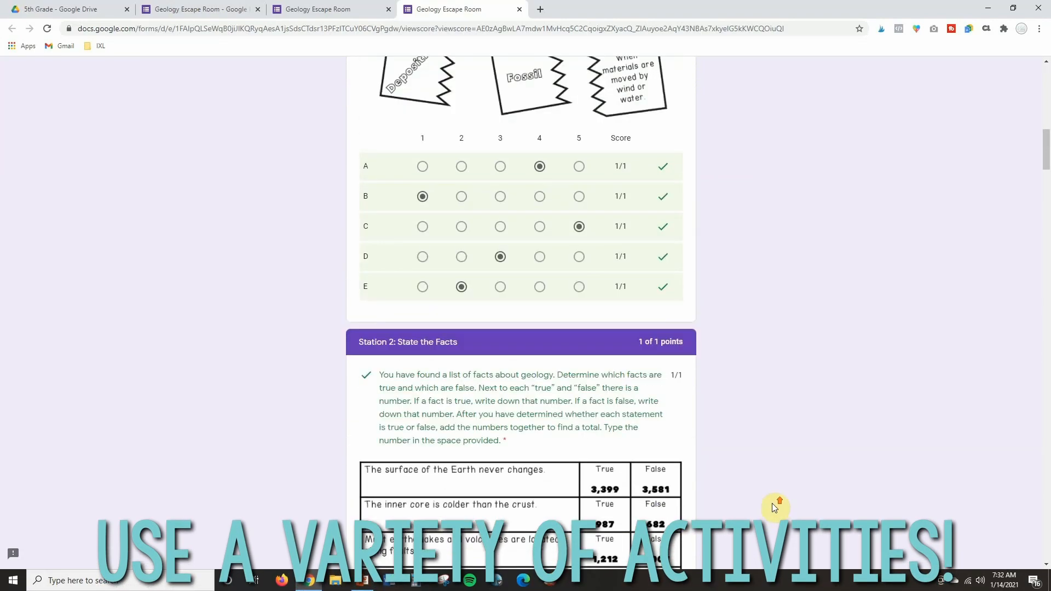
{"action": "scroll", "coordinate": [771, 501], "scroll_direction": "up", "scroll_amount": 3}
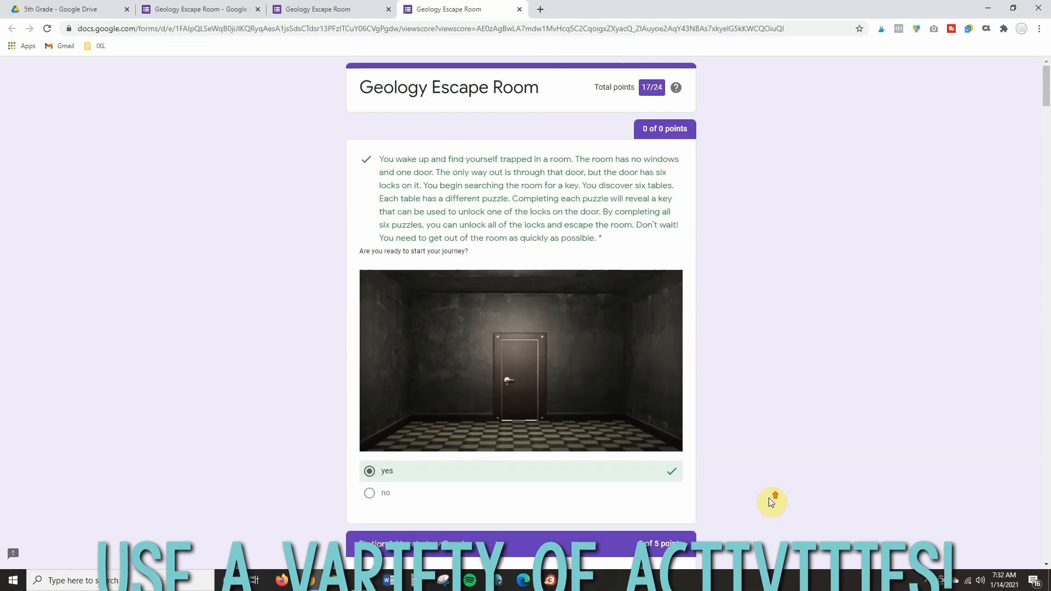